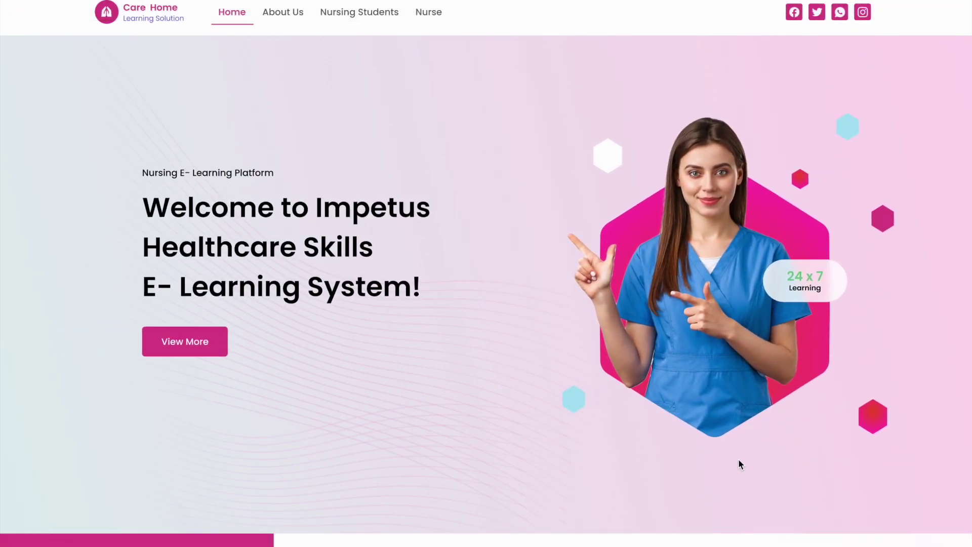
- Scroll through the finished nursing site prototype preview from the hero down to Highlights
{"action": "scroll", "coordinate": [748, 482], "scroll_direction": "down", "scroll_amount": 9}
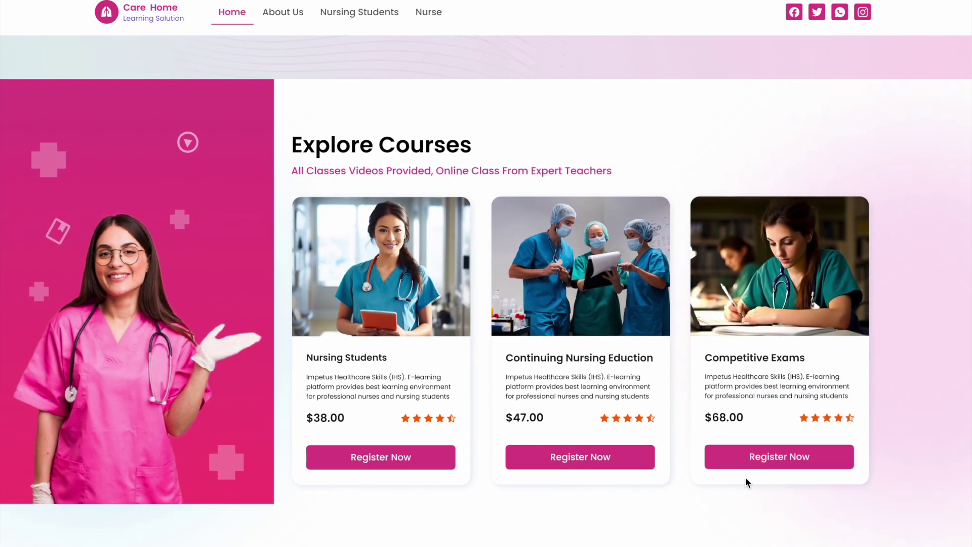
{"action": "scroll", "coordinate": [746, 483], "scroll_direction": "down", "scroll_amount": 5}
{"action": "scroll", "coordinate": [746, 483], "scroll_direction": "down", "scroll_amount": 2}
{"action": "scroll", "coordinate": [746, 482], "scroll_direction": "down", "scroll_amount": 2}
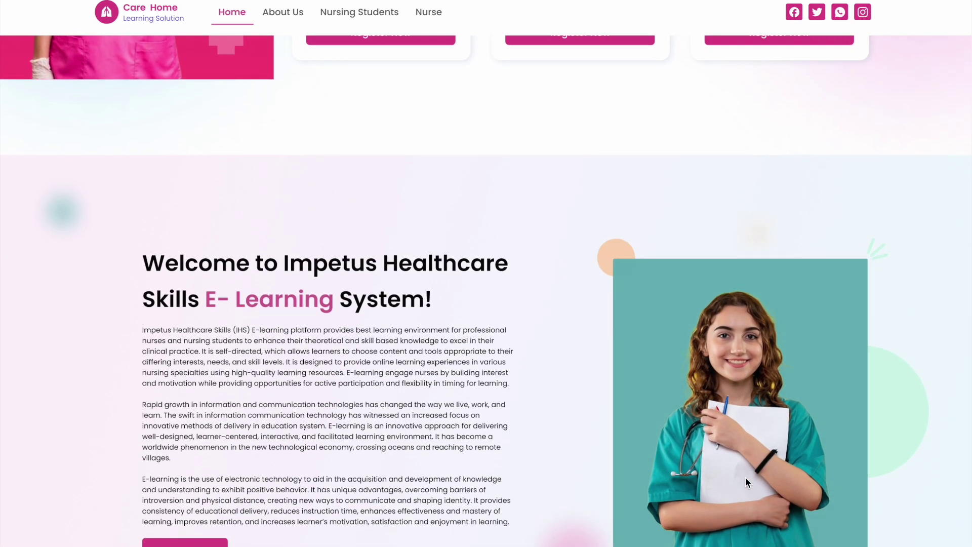
{"action": "scroll", "coordinate": [746, 483], "scroll_direction": "down", "scroll_amount": 1}
{"action": "scroll", "coordinate": [746, 478], "scroll_direction": "down", "scroll_amount": 2}
{"action": "scroll", "coordinate": [746, 478], "scroll_direction": "down", "scroll_amount": 5}
{"action": "scroll", "coordinate": [746, 478], "scroll_direction": "down", "scroll_amount": 3}
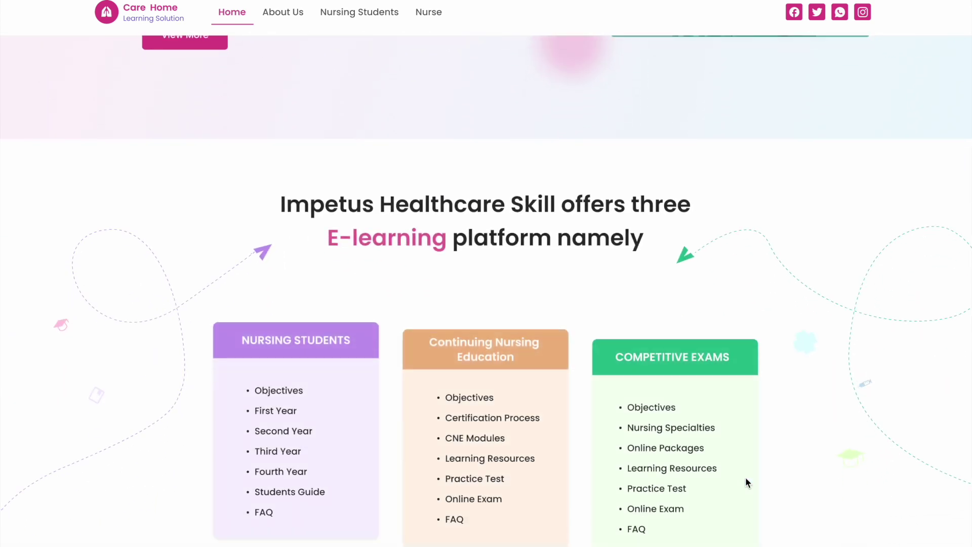
{"action": "scroll", "coordinate": [747, 479], "scroll_direction": "down", "scroll_amount": 6}
{"action": "scroll", "coordinate": [746, 478], "scroll_direction": "down", "scroll_amount": 4}
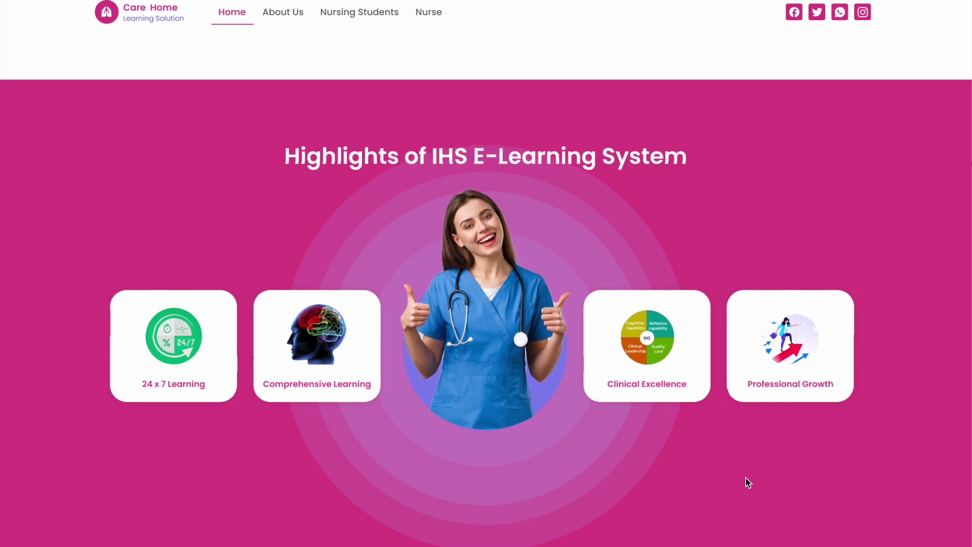
{"action": "scroll", "coordinate": [746, 467], "scroll_direction": "down", "scroll_amount": 1}
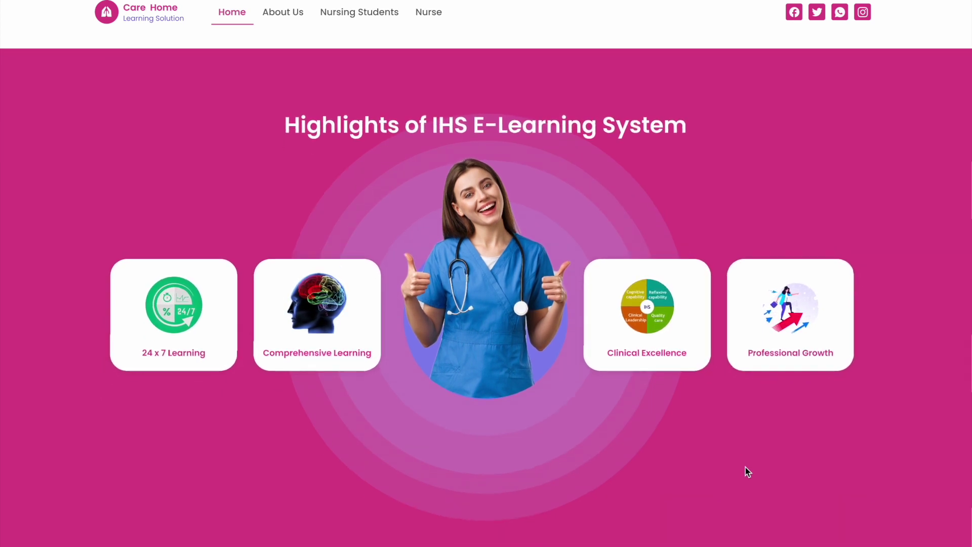
{"action": "scroll", "coordinate": [746, 467], "scroll_direction": "down", "scroll_amount": 2}
{"action": "scroll", "coordinate": [745, 466], "scroll_direction": "down", "scroll_amount": 2}
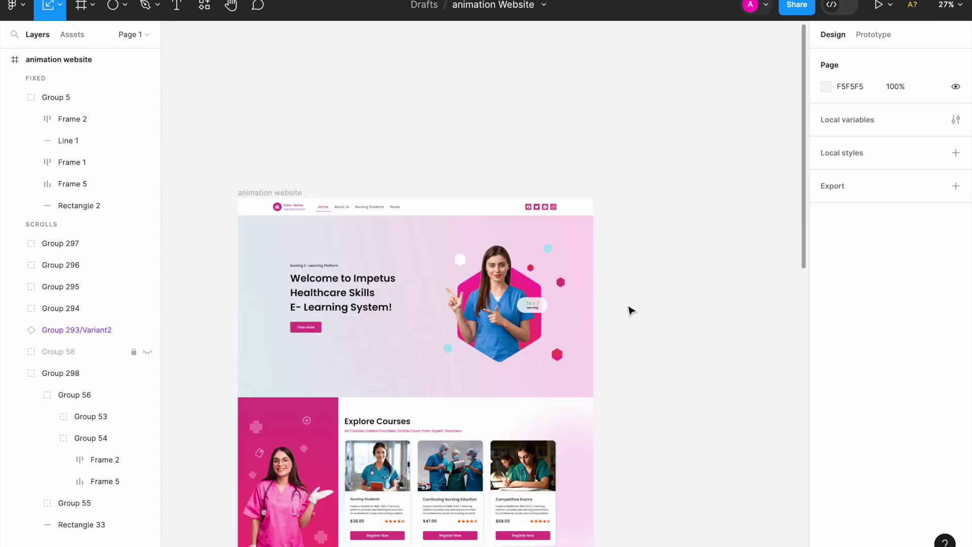
{"action": "left_click", "coordinate": [284, 96]}
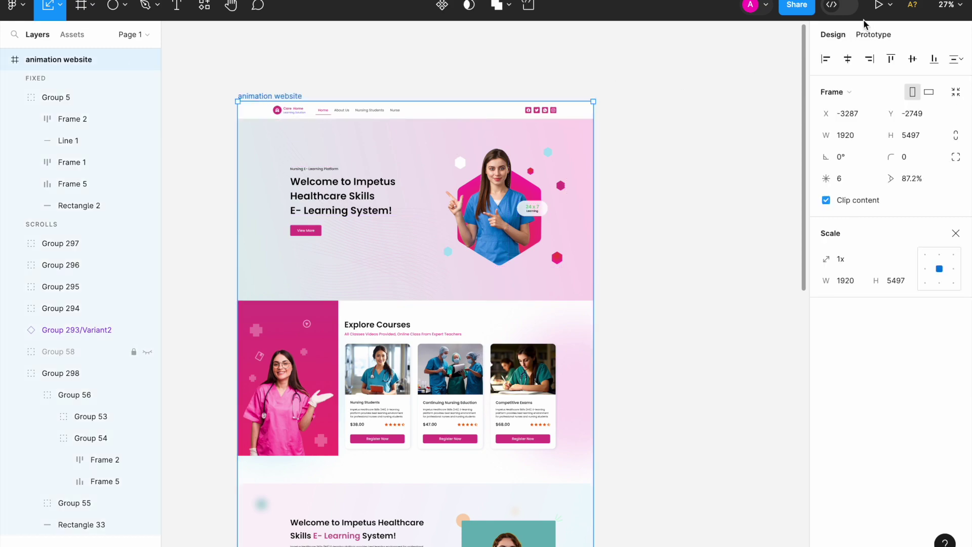
{"action": "left_click", "coordinate": [879, 4]}
{"action": "left_click", "coordinate": [912, 4]}
{"action": "left_click", "coordinate": [899, 56]}
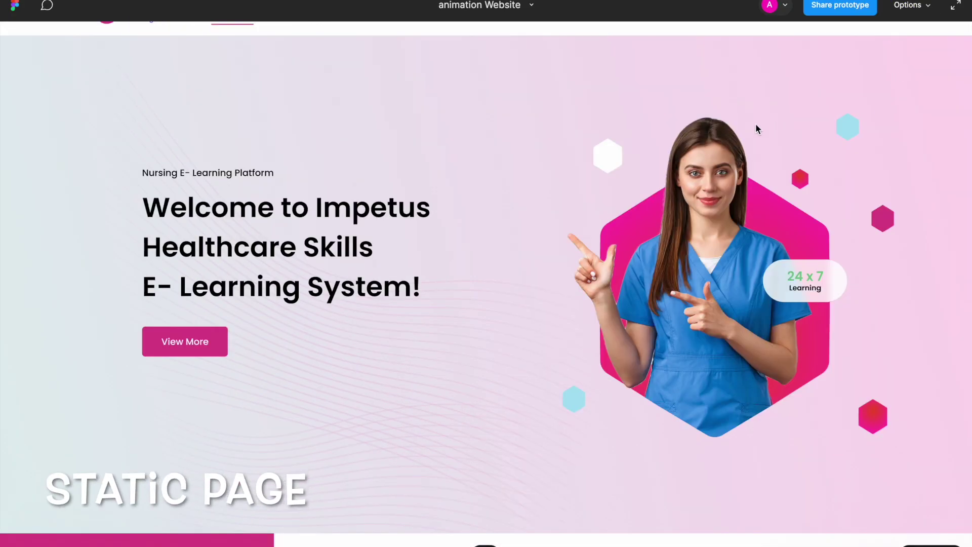
{"action": "scroll", "coordinate": [756, 124], "scroll_direction": "down", "scroll_amount": 4}
{"action": "scroll", "coordinate": [756, 123], "scroll_direction": "down", "scroll_amount": 5}
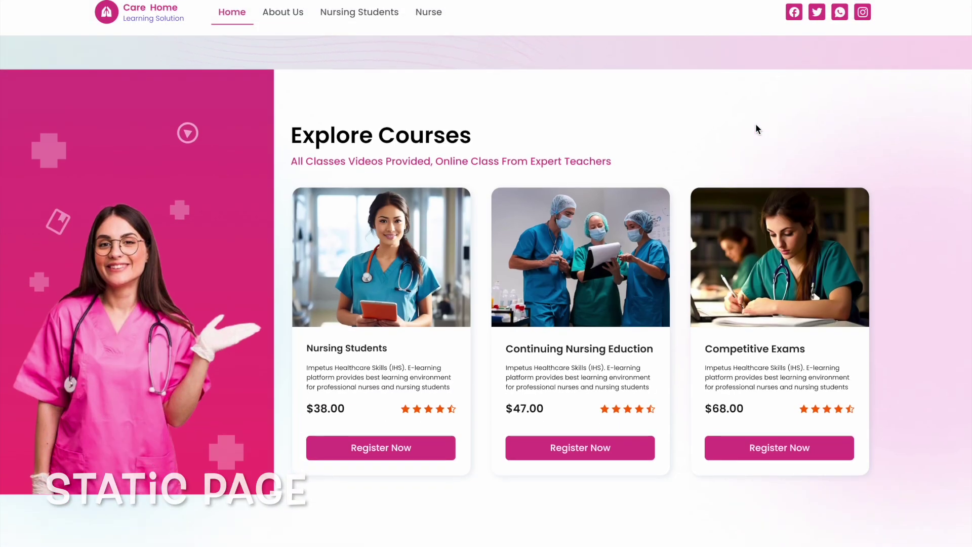
{"action": "scroll", "coordinate": [755, 126], "scroll_direction": "down", "scroll_amount": 4}
{"action": "scroll", "coordinate": [756, 125], "scroll_direction": "down", "scroll_amount": 5}
{"action": "scroll", "coordinate": [756, 125], "scroll_direction": "down", "scroll_amount": 5}
{"action": "scroll", "coordinate": [755, 125], "scroll_direction": "down", "scroll_amount": 6}
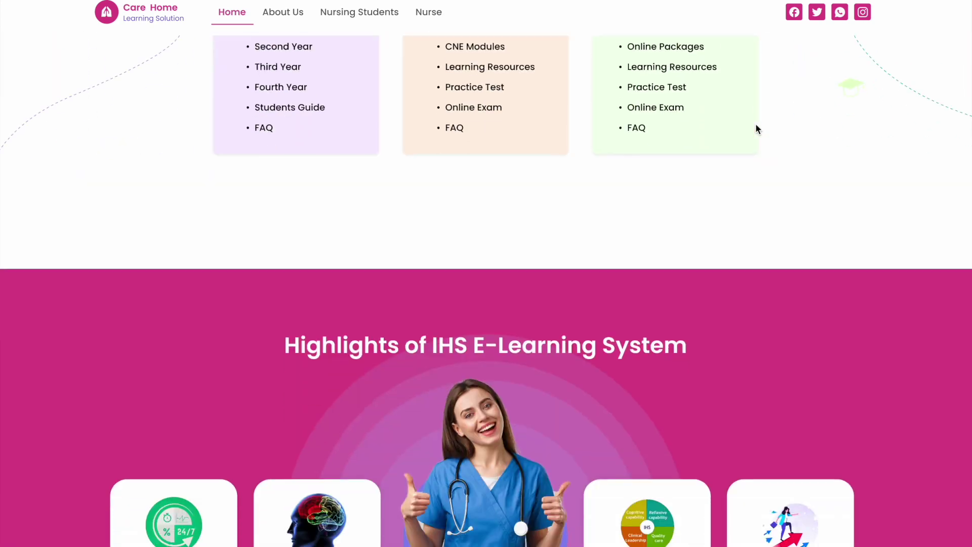
{"action": "scroll", "coordinate": [758, 129], "scroll_direction": "down", "scroll_amount": 8}
{"action": "scroll", "coordinate": [758, 130], "scroll_direction": "up", "scroll_amount": 1}
{"action": "scroll", "coordinate": [757, 129], "scroll_direction": "up", "scroll_amount": 4}
{"action": "scroll", "coordinate": [758, 129], "scroll_direction": "up", "scroll_amount": 4}
{"action": "scroll", "coordinate": [758, 129], "scroll_direction": "up", "scroll_amount": 4}
{"action": "scroll", "coordinate": [757, 129], "scroll_direction": "up", "scroll_amount": 5}
{"action": "scroll", "coordinate": [757, 129], "scroll_direction": "up", "scroll_amount": 2}
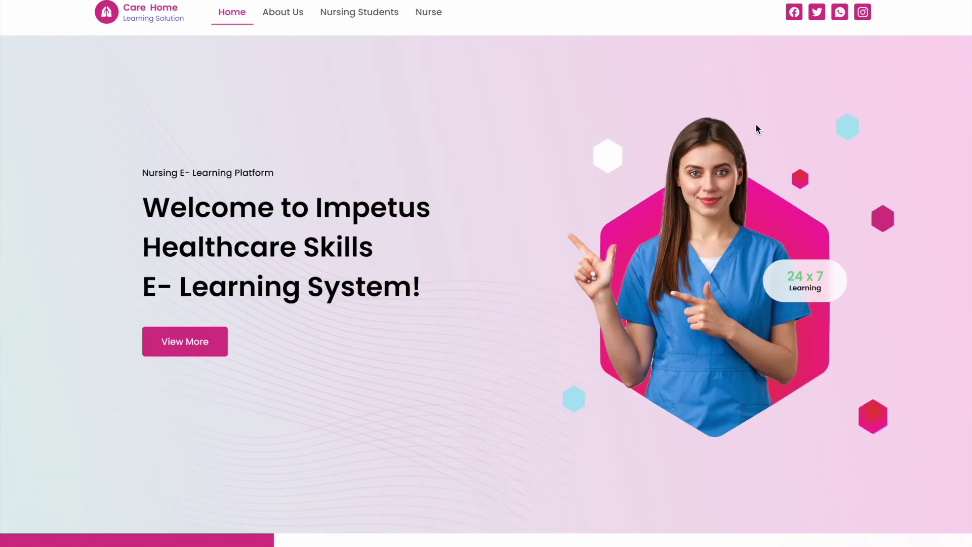
{"action": "key", "text": "Escape"}
{"action": "key", "text": "ctrl+w"}
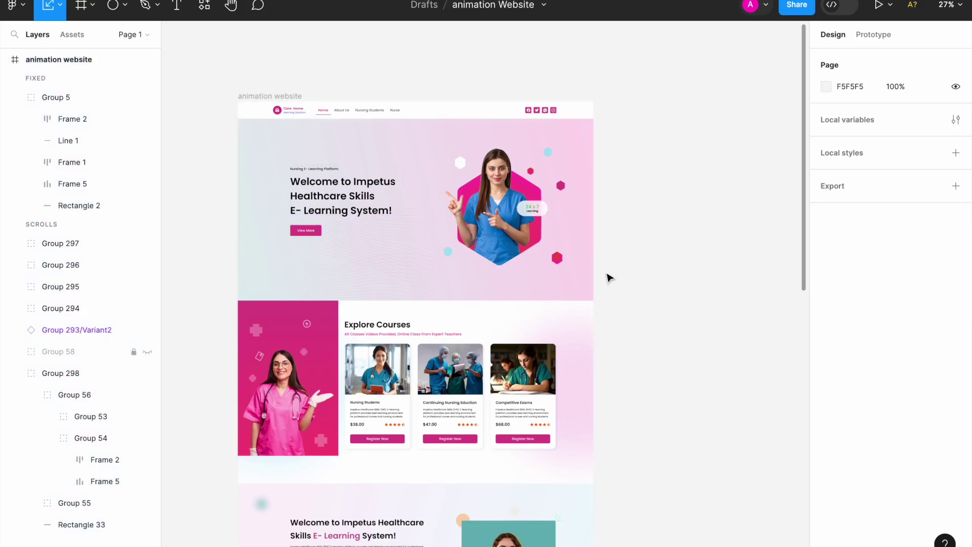
- Marquee-select the upper page sections and group the three-platforms section
{"action": "scroll", "coordinate": [315, 210], "scroll_direction": "down", "scroll_amount": 2}
{"action": "left_click", "coordinate": [213, 274]}
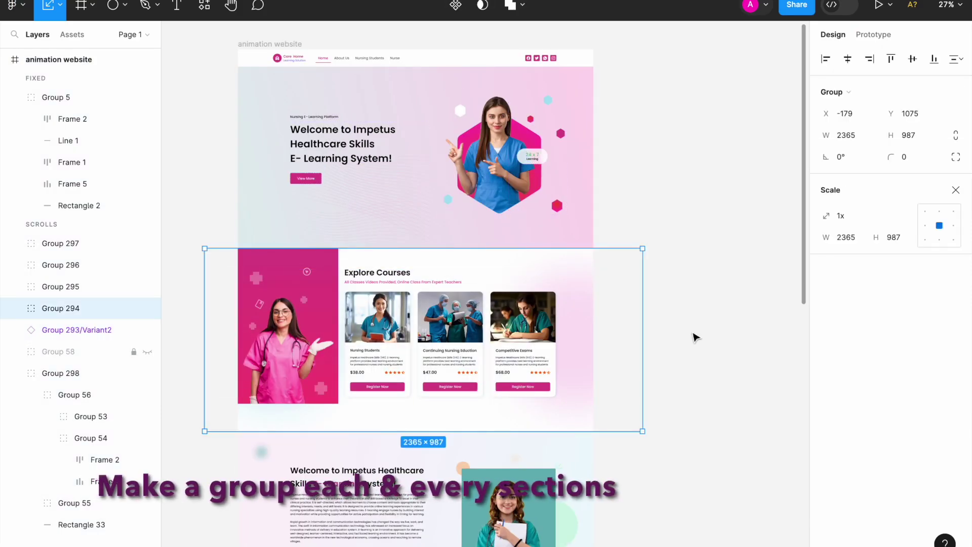
{"action": "scroll", "coordinate": [710, 314], "scroll_direction": "down", "scroll_amount": 2}
{"action": "scroll", "coordinate": [238, 178], "scroll_direction": "up", "scroll_amount": 3}
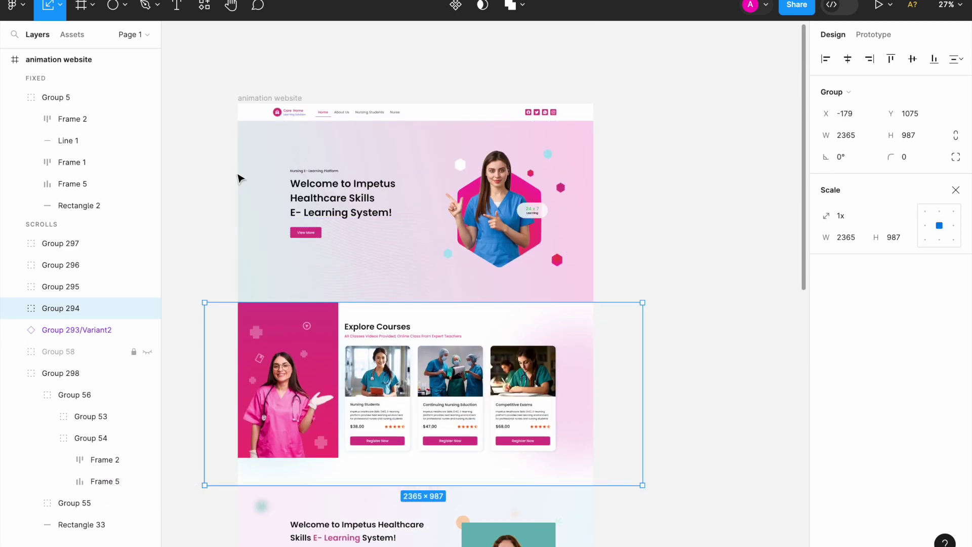
{"action": "scroll", "coordinate": [240, 178], "scroll_direction": "down", "scroll_amount": 5}
{"action": "left_click", "coordinate": [225, 292]}
{"action": "left_click", "coordinate": [265, 296]}
{"action": "mouse_move", "coordinate": [636, 388]}
{"action": "left_mouse_down"}
{"action": "mouse_move", "coordinate": [375, 333]}
{"action": "mouse_move", "coordinate": [300, 287]}
{"action": "left_mouse_up"}
{"action": "scroll", "coordinate": [720, 246], "scroll_direction": "down", "scroll_amount": 4}
{"action": "left_click_drag", "start_coordinate": [628, 354], "coordinate": [222, 223]}
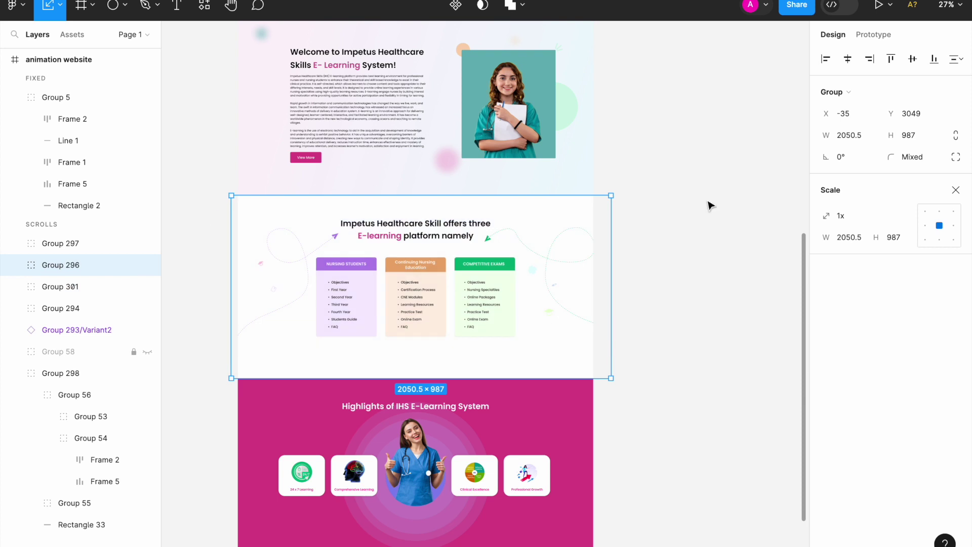
{"action": "scroll", "coordinate": [709, 205], "scroll_direction": "down", "scroll_amount": 3}
{"action": "key", "text": "ctrl+g"}
- Group the Highlights section, then group all footer contents as Group 304
{"action": "left_click_drag", "start_coordinate": [638, 403], "coordinate": [233, 266]}
{"action": "key", "text": "ctrl+g"}
{"action": "scroll", "coordinate": [647, 235], "scroll_direction": "down", "scroll_amount": 5}
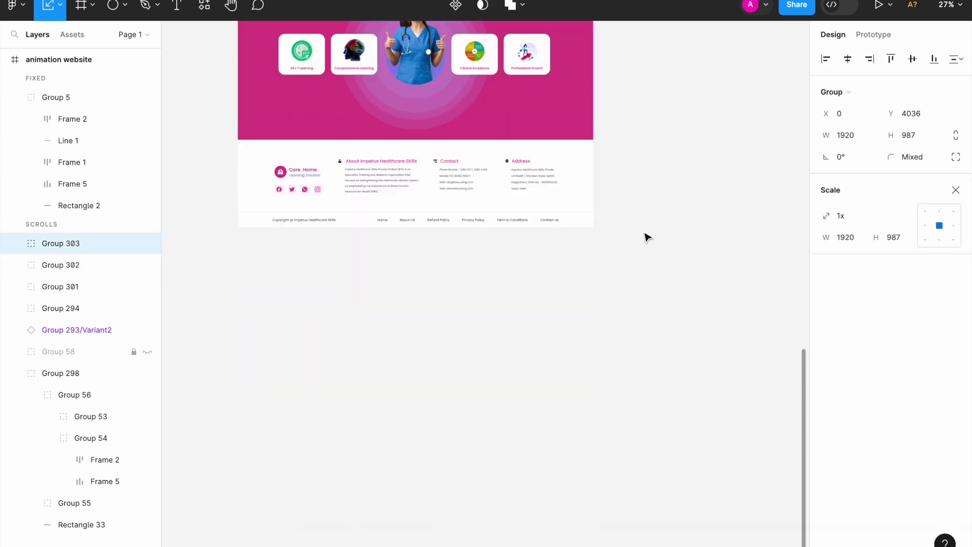
{"action": "left_click_drag", "start_coordinate": [647, 237], "coordinate": [217, 154]}
{"action": "scroll", "coordinate": [330, 152], "scroll_direction": "up", "scroll_amount": 3}
{"action": "left_click", "coordinate": [740, 346]}
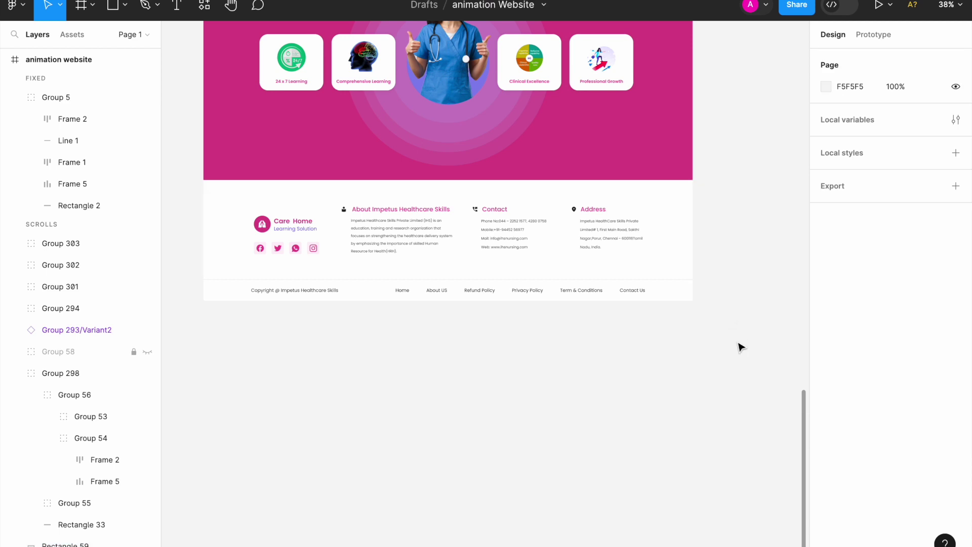
{"action": "left_click_drag", "start_coordinate": [739, 341], "coordinate": [196, 191]}
{"action": "key", "text": "ctrl+g"}
- Scroll back to the top of the page and select the hero section
{"action": "left_click", "coordinate": [458, 404]}
{"action": "scroll", "coordinate": [458, 404], "scroll_direction": "down", "scroll_amount": 5}
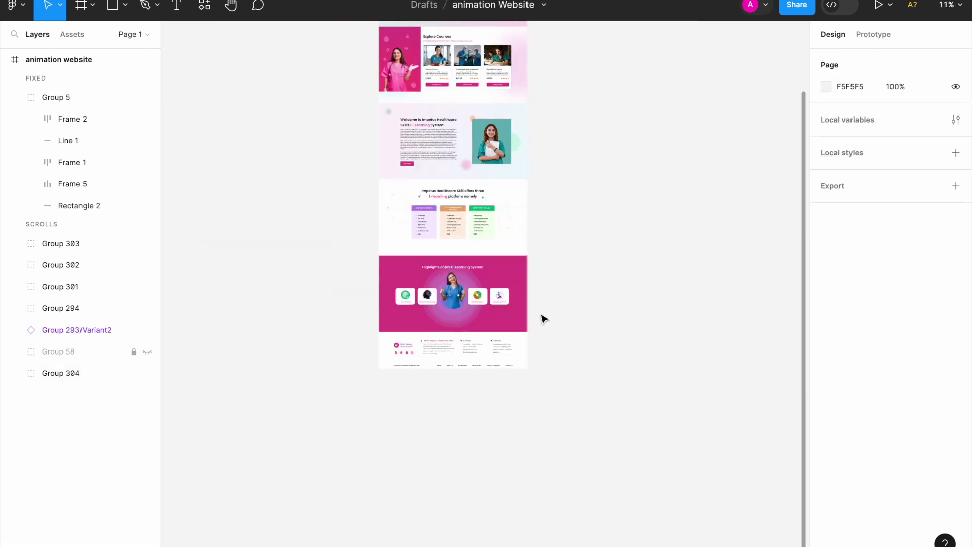
{"action": "scroll", "coordinate": [541, 293], "scroll_direction": "up", "scroll_amount": 3}
{"action": "scroll", "coordinate": [538, 267], "scroll_direction": "up", "scroll_amount": 3}
{"action": "scroll", "coordinate": [478, 78], "scroll_direction": "up", "scroll_amount": 2}
{"action": "left_click", "coordinate": [479, 254]}
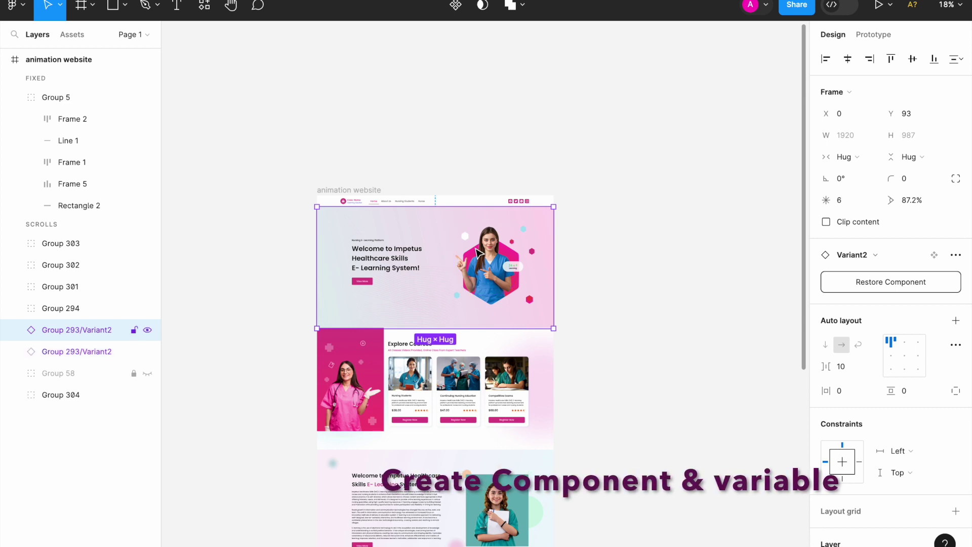
- Duplicate the hero beside the page as component Group 293 with two variants in horizontal auto layout
{"action": "left_click_drag", "start_coordinate": [407, 259], "coordinate": [686, 259]}
{"action": "scroll", "coordinate": [511, 215], "scroll_direction": "right", "scroll_amount": 5}
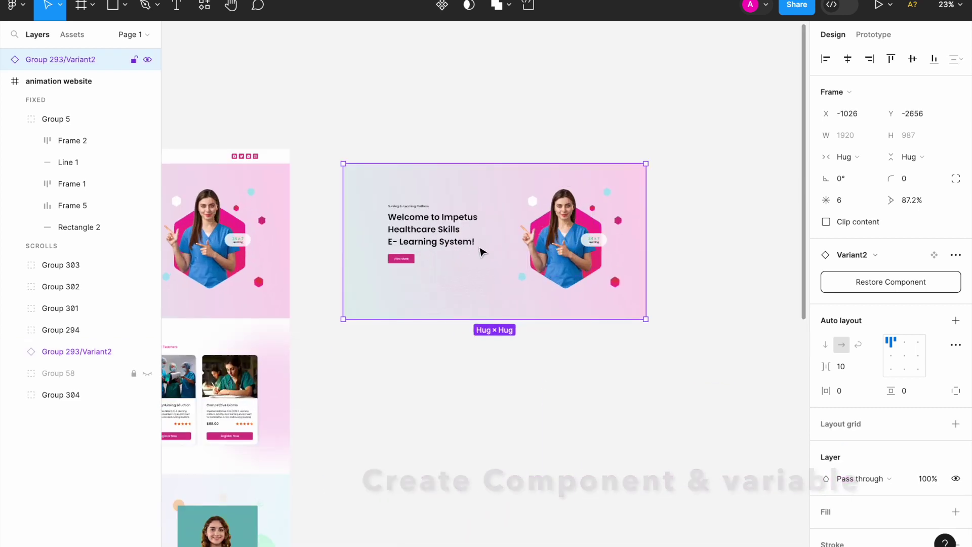
{"action": "left_click", "coordinate": [443, 8]}
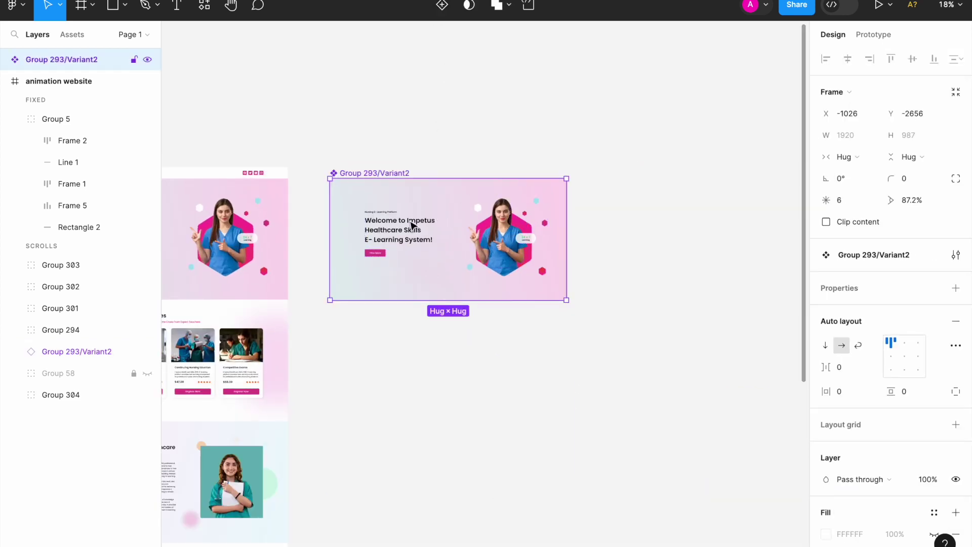
{"action": "left_click", "coordinate": [443, 7]}
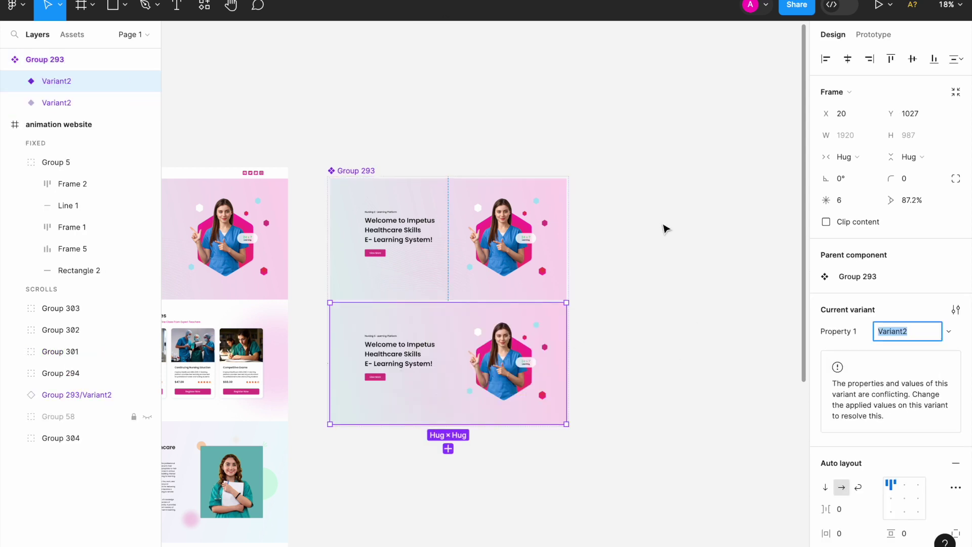
{"action": "key", "text": "Escape"}
{"action": "scroll", "coordinate": [952, 330], "scroll_direction": "down", "scroll_amount": 2}
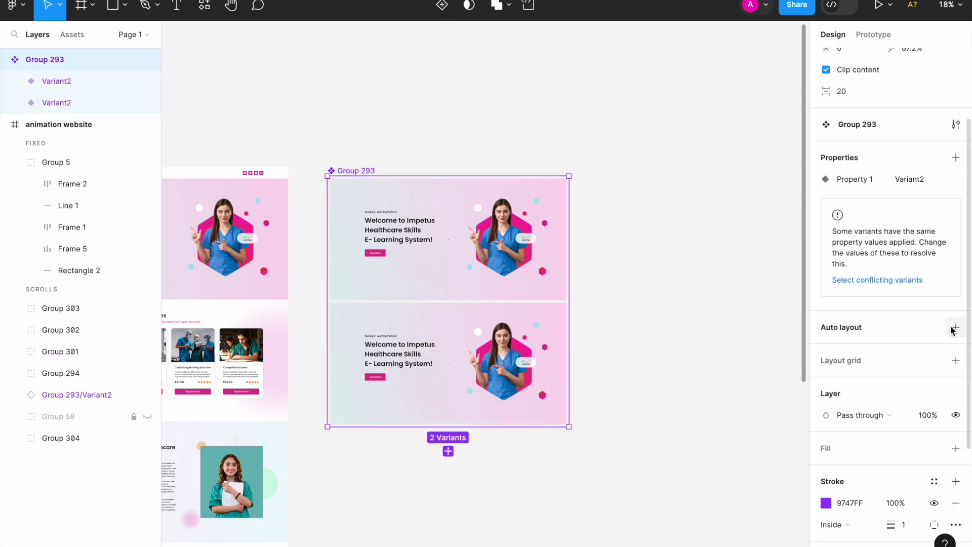
{"action": "left_click", "coordinate": [955, 328]}
{"action": "left_click", "coordinate": [844, 331]}
{"action": "left_click", "coordinate": [499, 348]}
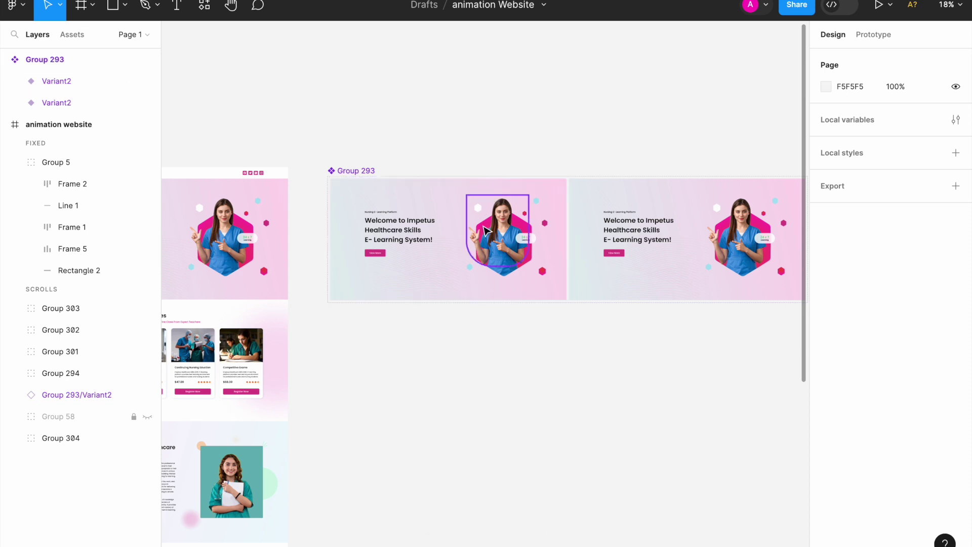
- Select the nurse image group, Welcome heading and Nursing E- Learning Platform tagline in the first variant
{"action": "scroll", "coordinate": [486, 229], "scroll_direction": "up", "scroll_amount": 5}
{"action": "left_click", "coordinate": [544, 245]}
{"action": "double_click", "coordinate": [544, 245]}
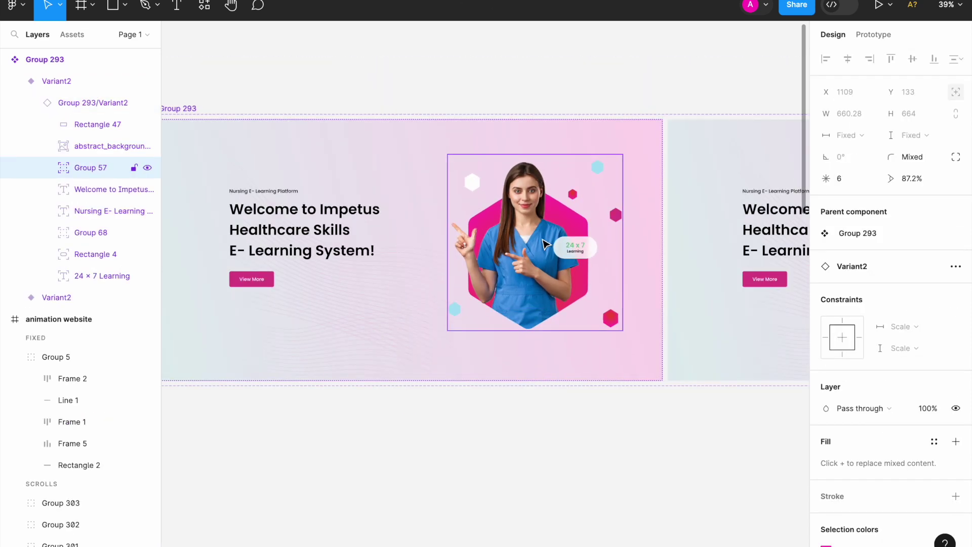
{"action": "left_click", "coordinate": [325, 229]}
{"action": "left_click", "coordinate": [280, 192], "text": "shift"}
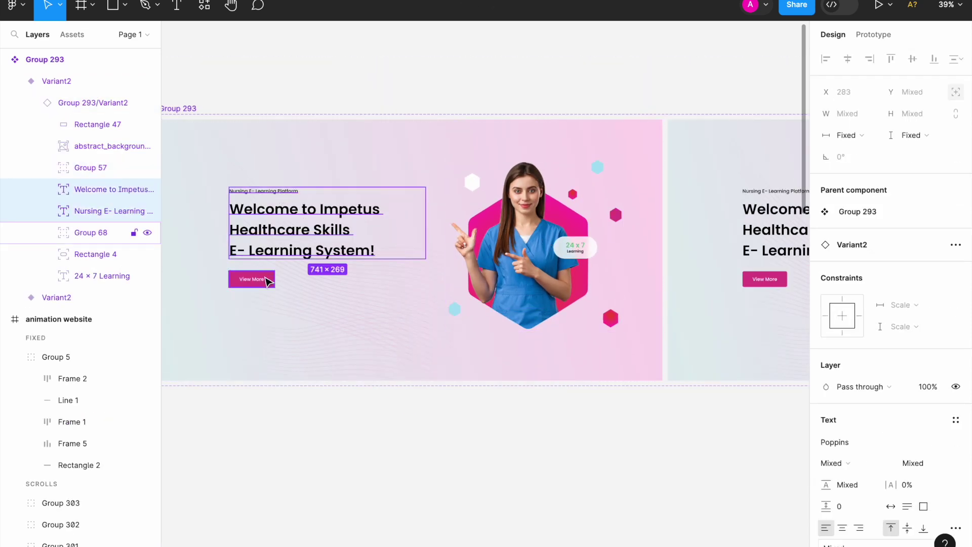
{"action": "scroll", "coordinate": [354, 304], "scroll_direction": "down", "scroll_amount": 1}
- Drill into the first variant's layers to select the Welcome heading text
{"action": "left_click", "coordinate": [412, 246]}
{"action": "double_click", "coordinate": [411, 242]}
{"action": "left_click", "coordinate": [391, 240]}
{"action": "double_click", "coordinate": [388, 242]}
{"action": "double_click", "coordinate": [406, 240]}
{"action": "key", "text": "Escape"}
{"action": "left_click", "coordinate": [397, 240]}
{"action": "double_click", "coordinate": [385, 242]}
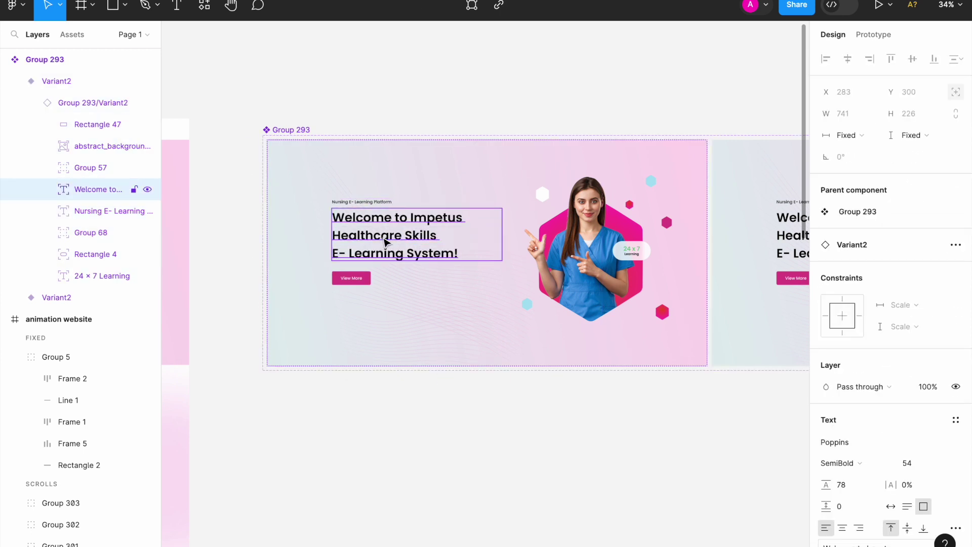
{"action": "left_click", "coordinate": [386, 222]}
{"action": "double_click", "coordinate": [387, 226]}
{"action": "double_click", "coordinate": [387, 244]}
{"action": "scroll", "coordinate": [483, 151], "scroll_direction": "down", "scroll_amount": 5}
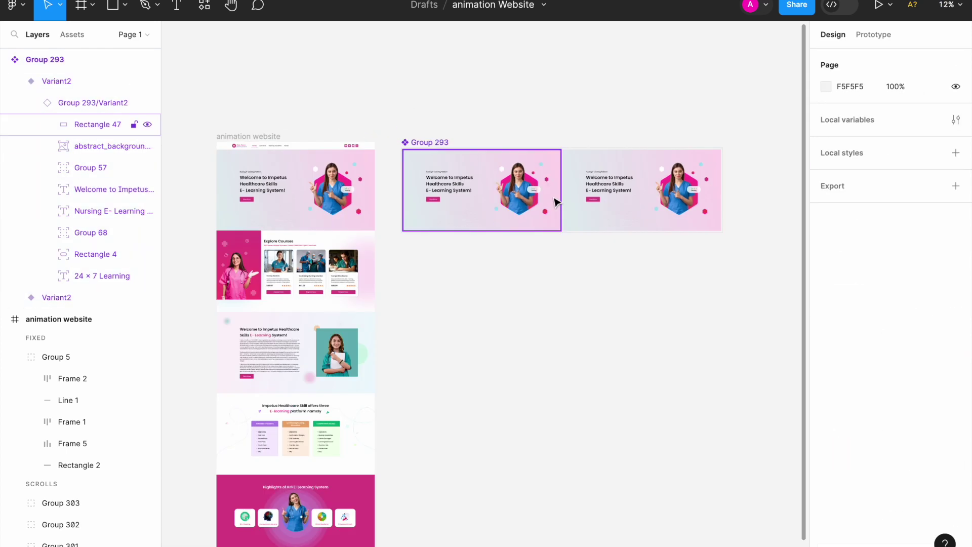
- Delete the Group 293 component set and detach the page's hero from its component
{"action": "left_click", "coordinate": [530, 174]}
{"action": "double_click", "coordinate": [530, 173]}
{"action": "key", "text": "Escape"}
{"action": "key", "text": "Escape"}
{"action": "left_click", "coordinate": [432, 145]}
{"action": "key", "text": "Delete"}
{"action": "right_click", "coordinate": [303, 199]}
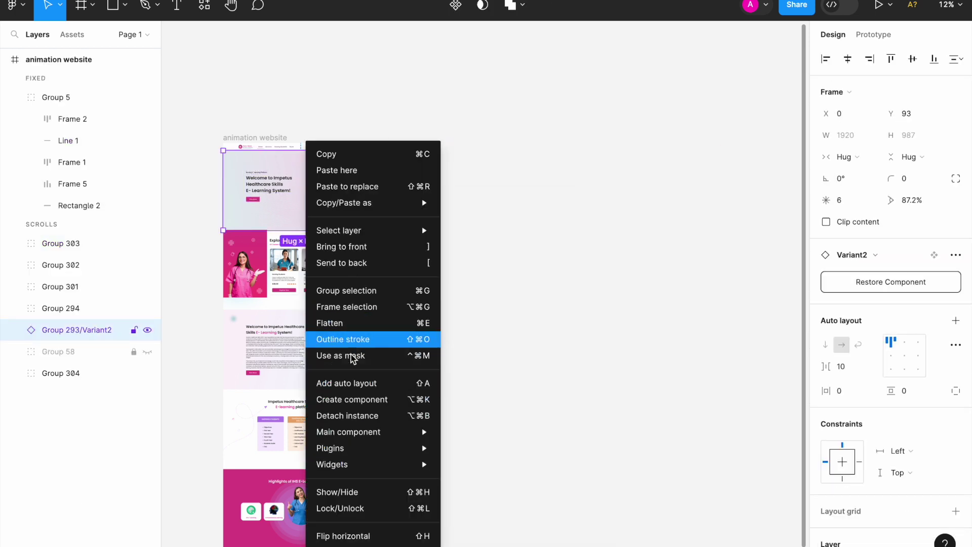
{"action": "left_click", "coordinate": [371, 416]}
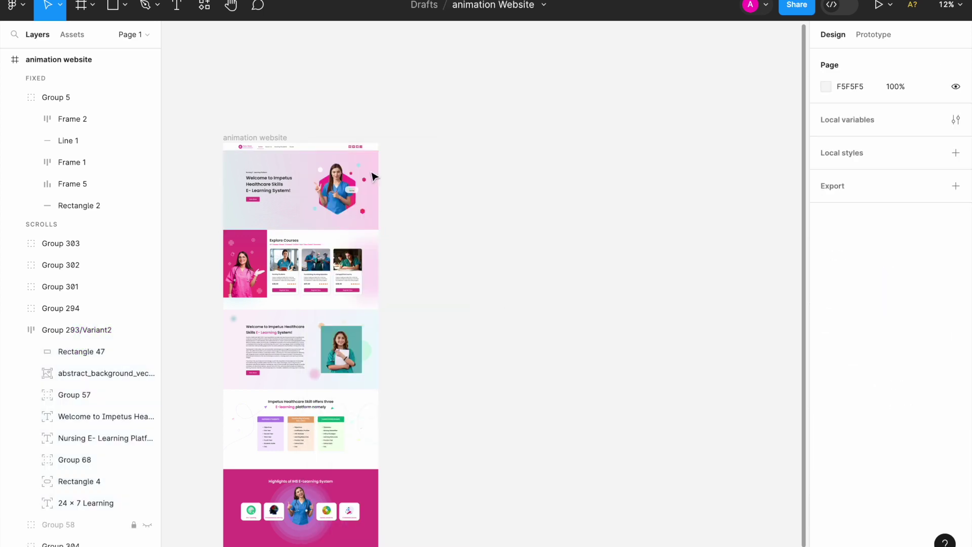
{"action": "scroll", "coordinate": [292, 176], "scroll_direction": "up", "scroll_amount": 3}
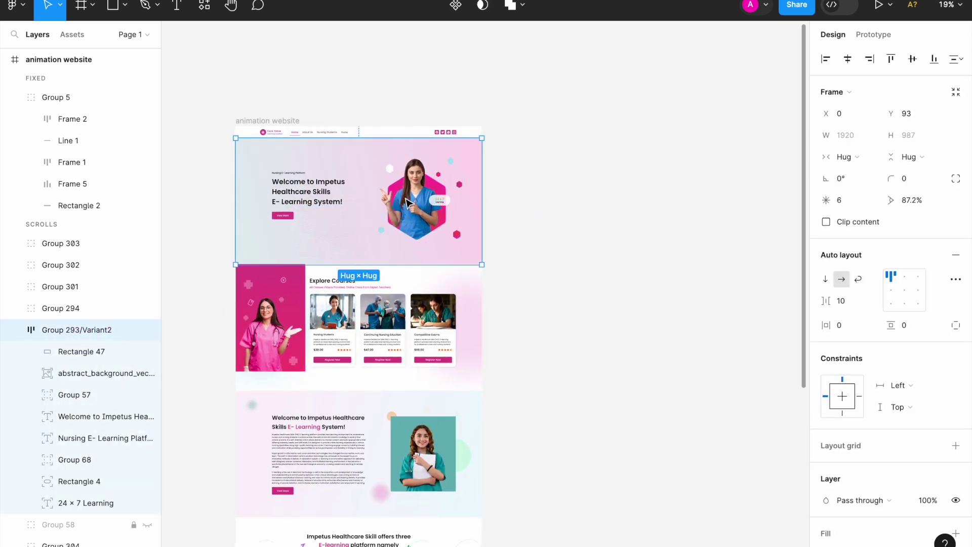
- Place a fresh hero copy beside the website and make it main component Group 293/Variant2
{"action": "left_click_drag", "start_coordinate": [341, 204], "coordinate": [631, 205]}
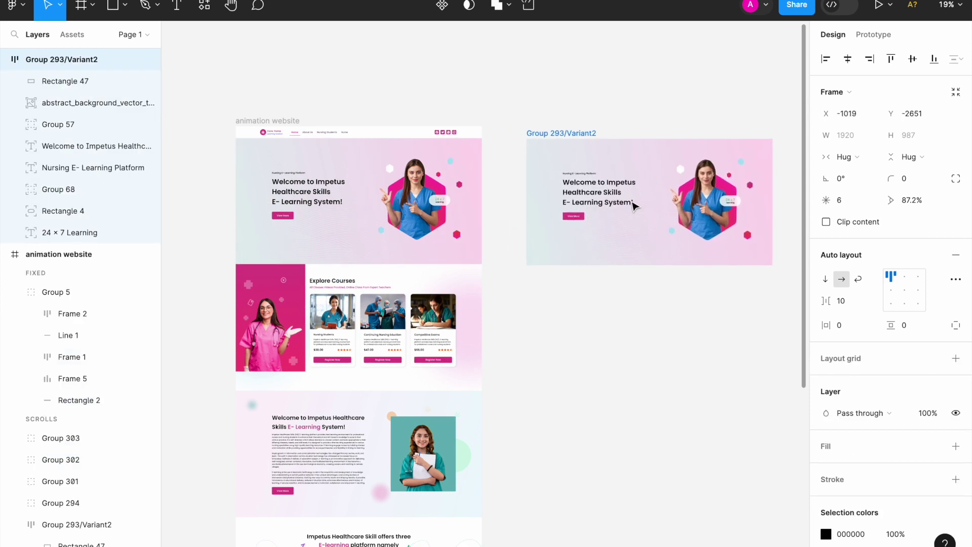
{"action": "scroll", "coordinate": [478, 217], "scroll_direction": "down", "scroll_amount": 5}
{"action": "scroll", "coordinate": [477, 217], "scroll_direction": "up", "scroll_amount": 4}
{"action": "left_click", "coordinate": [558, 215]}
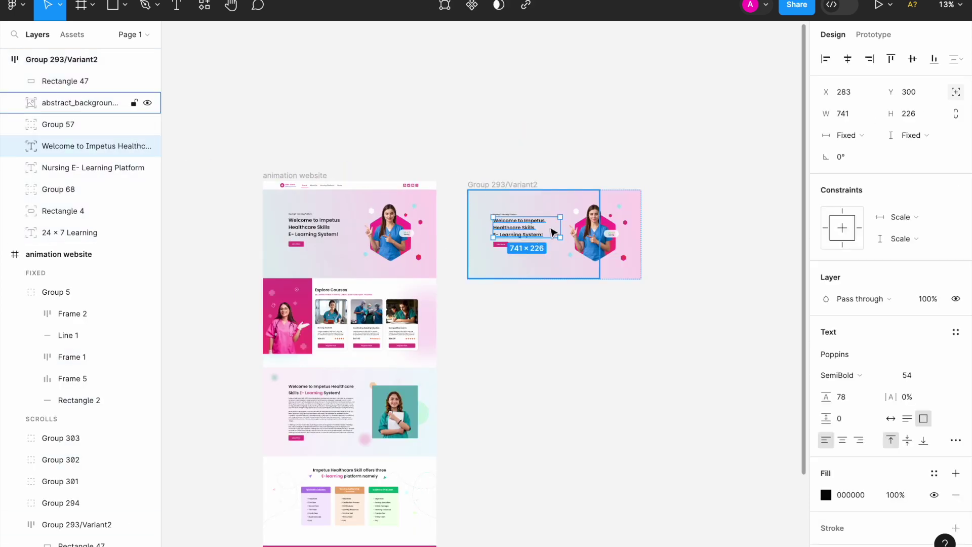
{"action": "key", "text": "Escape"}
{"action": "left_click", "coordinate": [487, 185]}
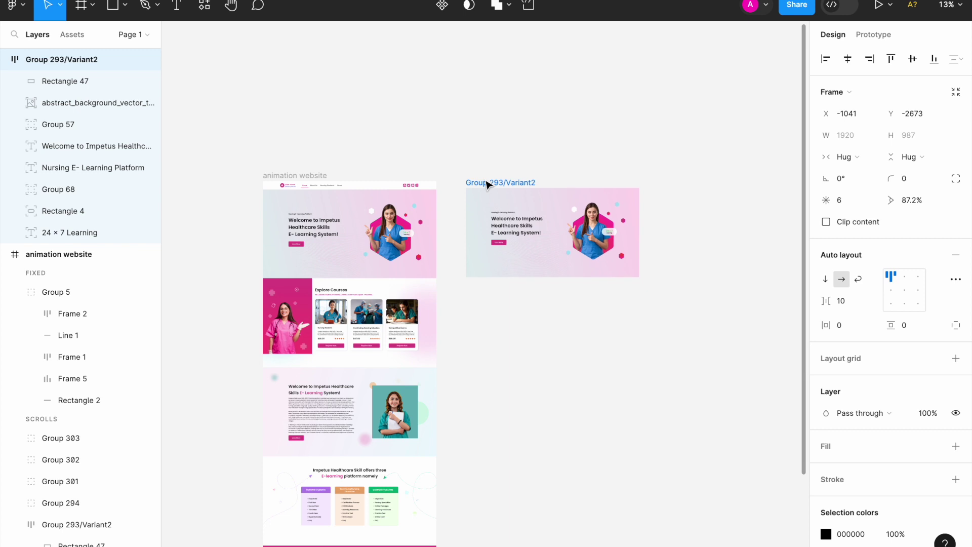
{"action": "left_click", "coordinate": [443, 5]}
{"action": "scroll", "coordinate": [245, 179], "scroll_direction": "up", "scroll_amount": 3}
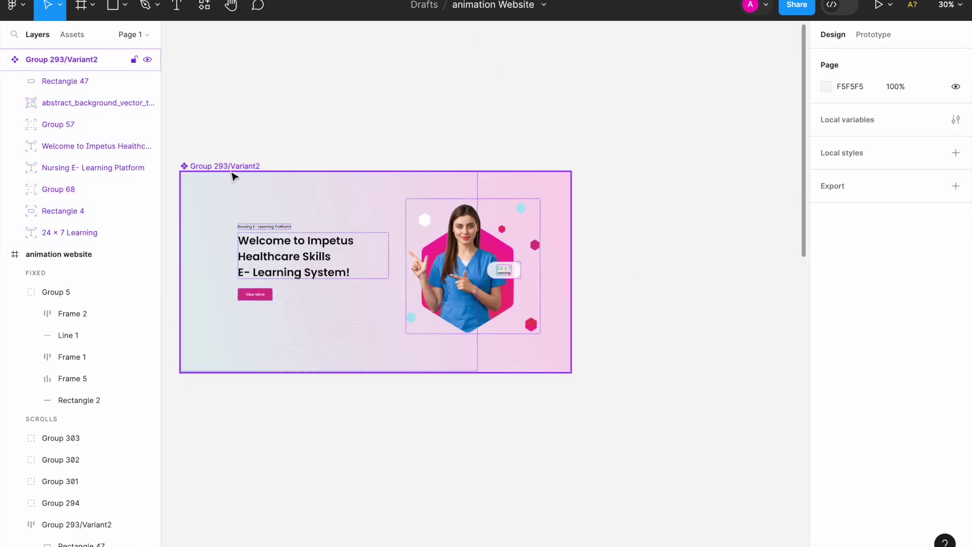
- Add a second hero variant and give the Group 293 set horizontal auto layout
{"action": "left_click", "coordinate": [468, 5]}
{"action": "scroll", "coordinate": [888, 381], "scroll_direction": "down", "scroll_amount": 5}
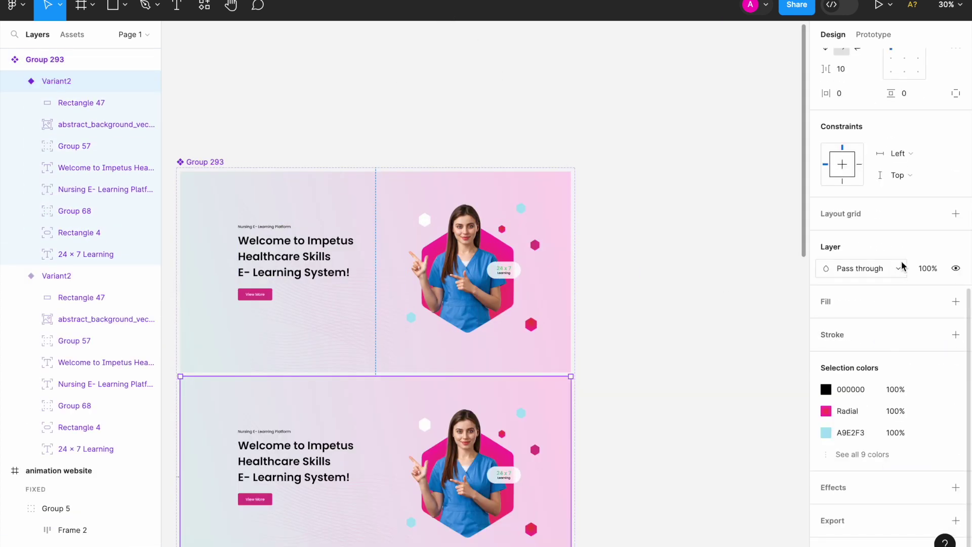
{"action": "left_click", "coordinate": [660, 254]}
{"action": "left_click", "coordinate": [198, 162]}
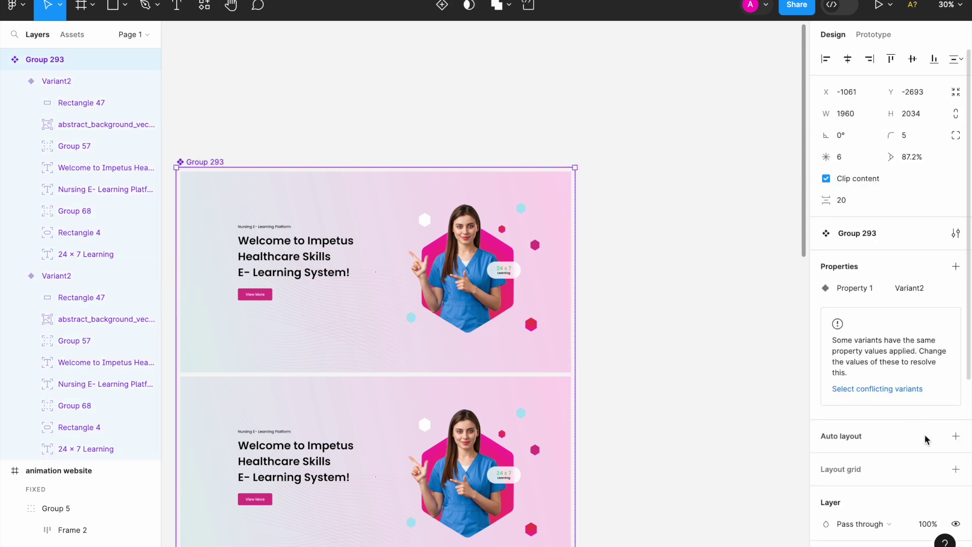
{"action": "left_click", "coordinate": [956, 436]}
{"action": "left_click", "coordinate": [858, 458]}
- Set the gap between the two variants to 100 and select the first variant
{"action": "left_click", "coordinate": [491, 104]}
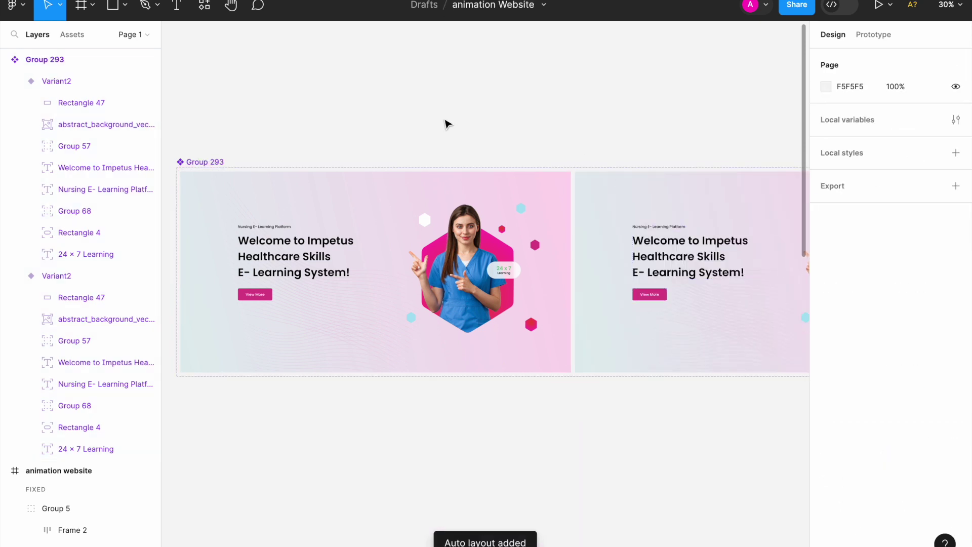
{"action": "left_click", "coordinate": [489, 168]}
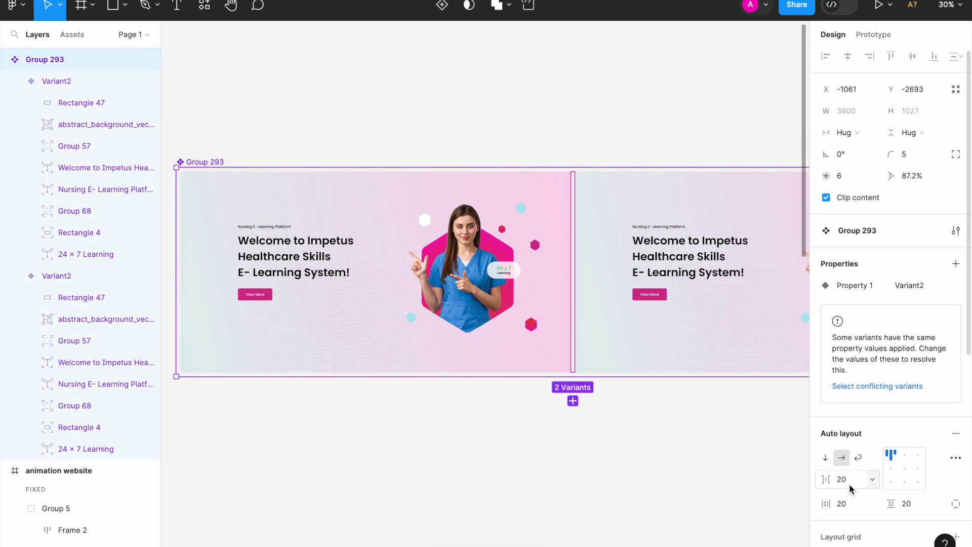
{"action": "type", "text": "100"}
{"action": "key", "text": "Return"}
{"action": "key", "text": "Escape"}
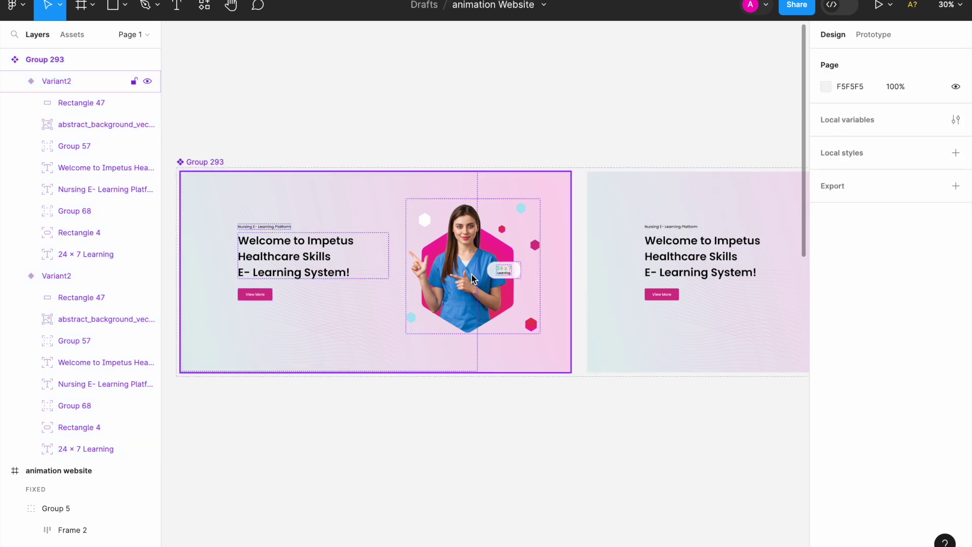
{"action": "left_click", "coordinate": [472, 275]}
{"action": "scroll", "coordinate": [472, 275], "scroll_direction": "down", "scroll_amount": 2}
{"action": "scroll", "coordinate": [299, 223], "scroll_direction": "up", "scroll_amount": 1}
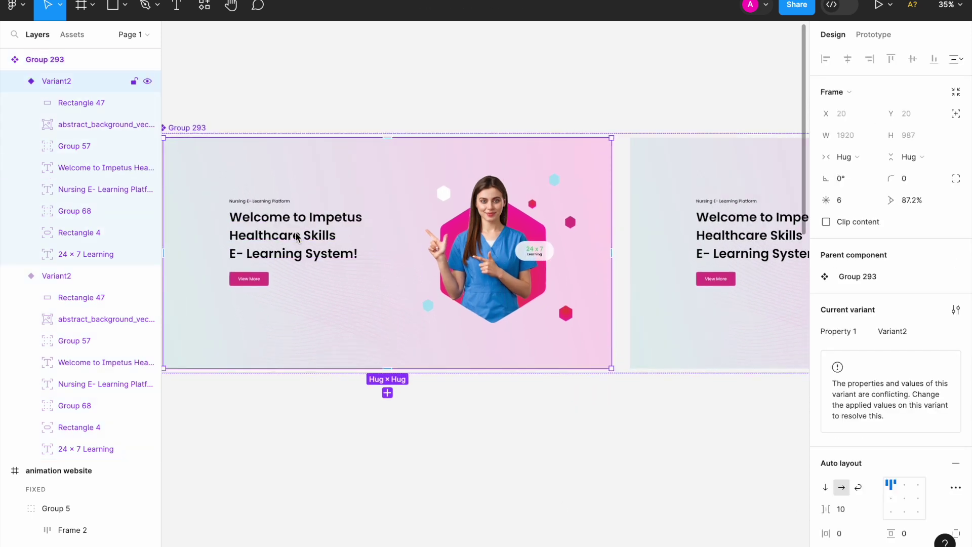
- Nudge the Welcome heading, View More button and tagline left in the first variant
{"action": "left_click", "coordinate": [297, 236]}
{"action": "key", "text": "shift+Left"}
{"action": "key", "text": "shift+Left"}
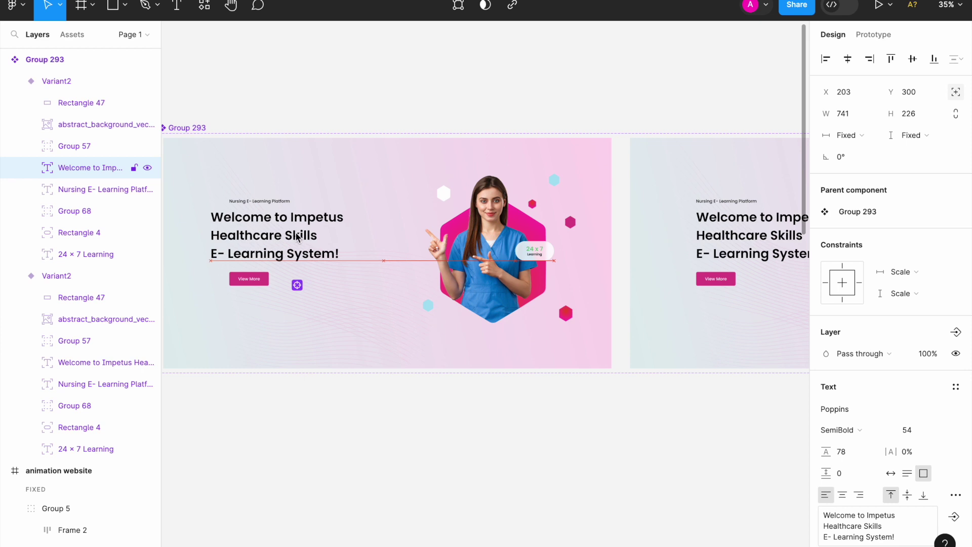
{"action": "scroll", "coordinate": [294, 249], "scroll_direction": "up", "scroll_amount": 3}
{"action": "scroll", "coordinate": [317, 271], "scroll_direction": "up", "scroll_amount": 2}
{"action": "left_click", "coordinate": [318, 273]}
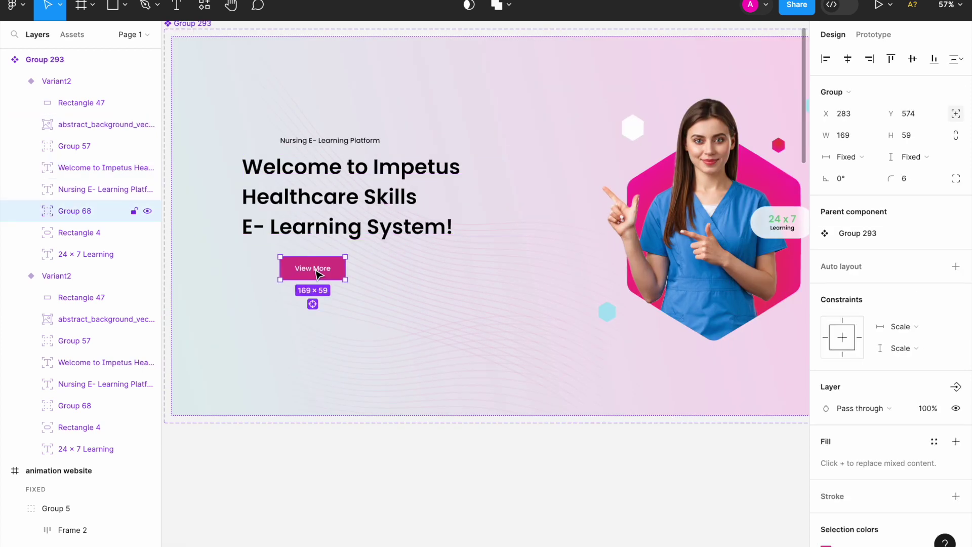
{"action": "key", "text": "shift+Left"}
{"action": "left_click", "coordinate": [325, 141]}
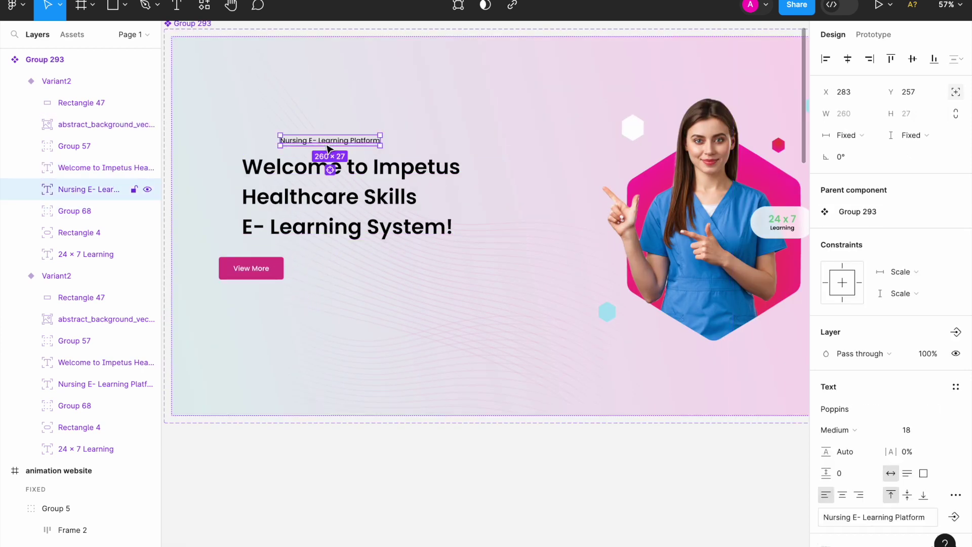
{"action": "key", "text": "shift+Left"}
{"action": "key", "text": "shift+Left"}
{"action": "key", "text": "shift+Left"}
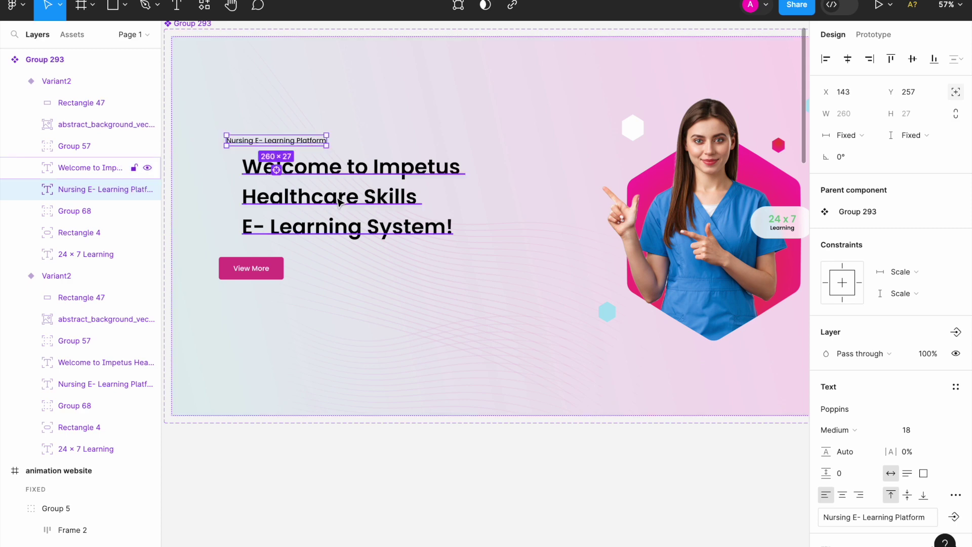
{"action": "left_click", "coordinate": [336, 165]}
{"action": "key", "text": "shift+Left"}
{"action": "key", "text": "shift+Left"}
{"action": "key", "text": "shift+Left"}
{"action": "key", "text": "shift+Left"}
- Set the Welcome heading, View More button and tagline to 0% layer opacity
{"action": "scroll", "coordinate": [425, 167], "scroll_direction": "down", "scroll_amount": 2}
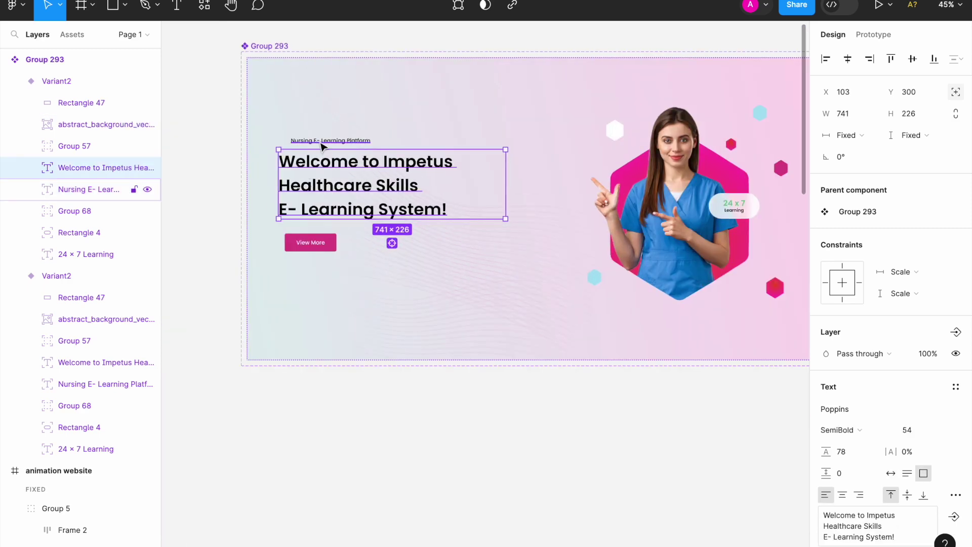
{"action": "left_click", "coordinate": [324, 144]}
{"action": "left_click", "coordinate": [319, 247], "text": "shift"}
{"action": "left_click", "coordinate": [377, 193]}
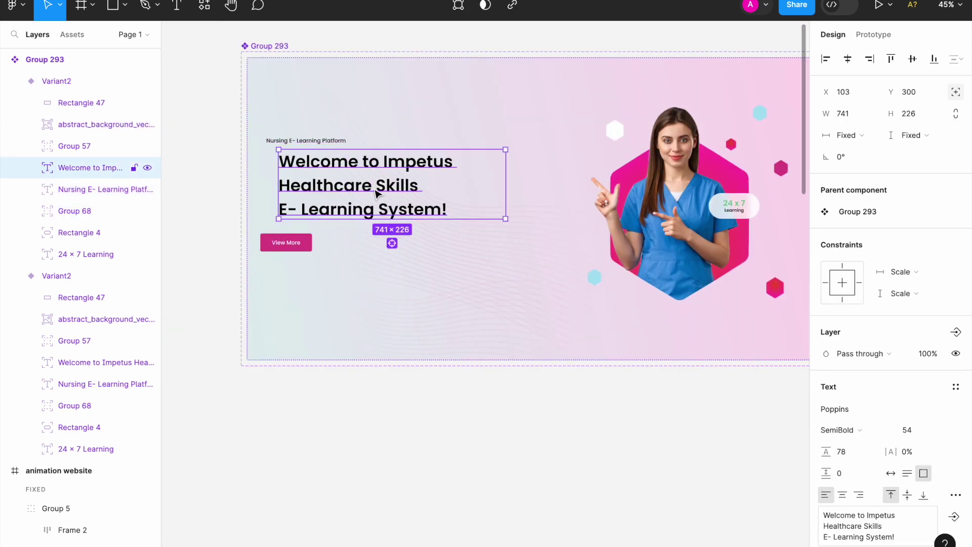
{"action": "left_click", "coordinate": [285, 248]}
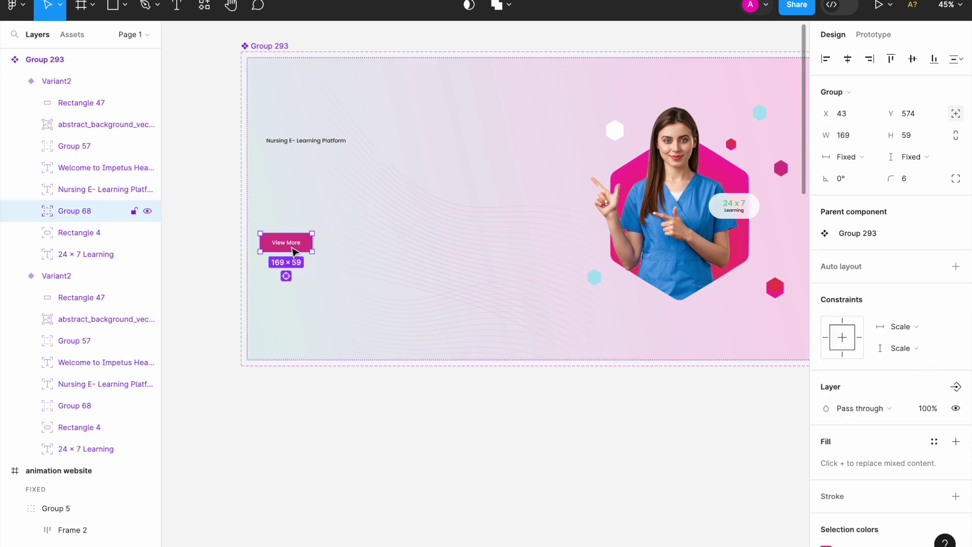
{"action": "left_click", "coordinate": [325, 146]}
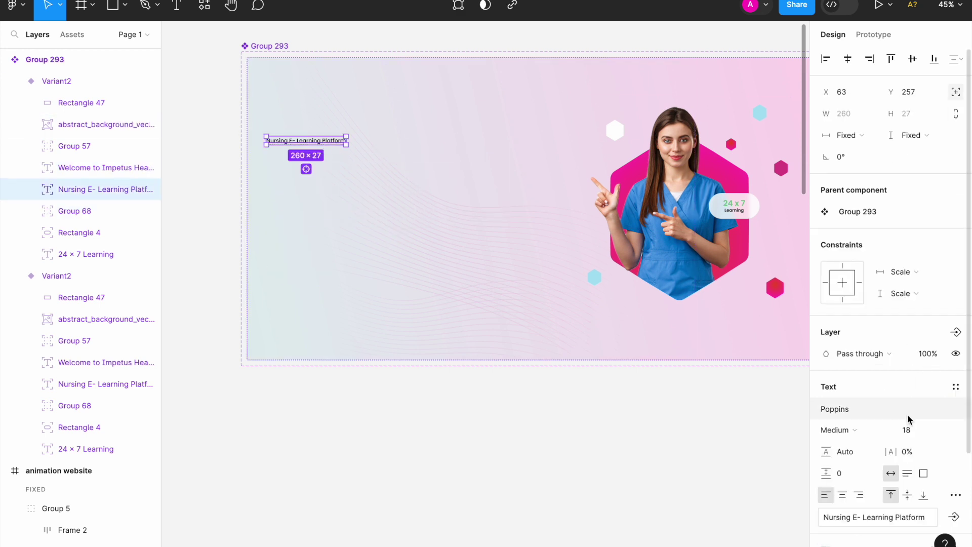
{"action": "key", "text": "Return"}
{"action": "key", "text": "Escape"}
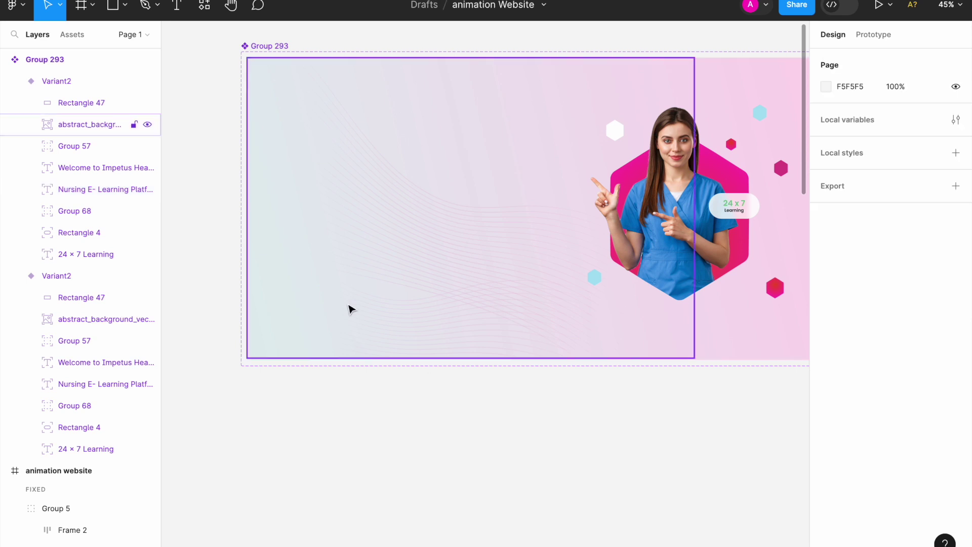
{"action": "scroll", "coordinate": [376, 332], "scroll_direction": "down", "scroll_amount": 2}
{"action": "scroll", "coordinate": [640, 303], "scroll_direction": "up", "scroll_amount": 4}
{"action": "left_click", "coordinate": [402, 240]}
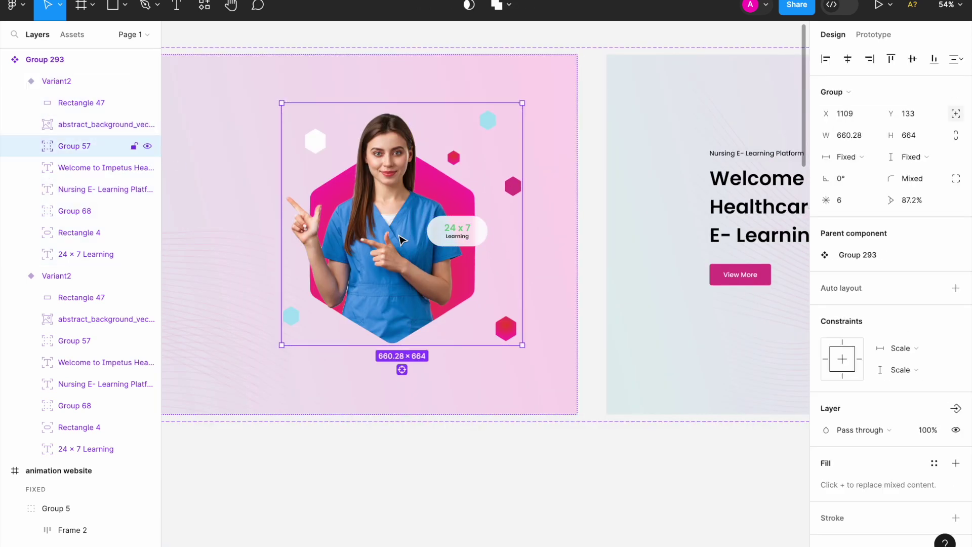
- Group the healthcare workers photo, Mask group and Star 1 inside Group 57 together
{"action": "left_click", "coordinate": [32, 147]}
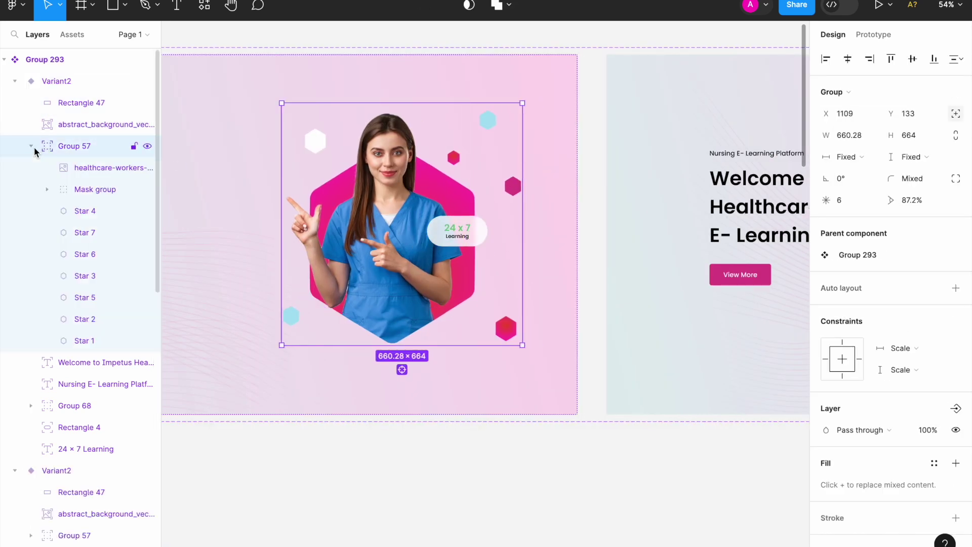
{"action": "left_click", "coordinate": [79, 173]}
{"action": "left_click", "coordinate": [100, 185]}
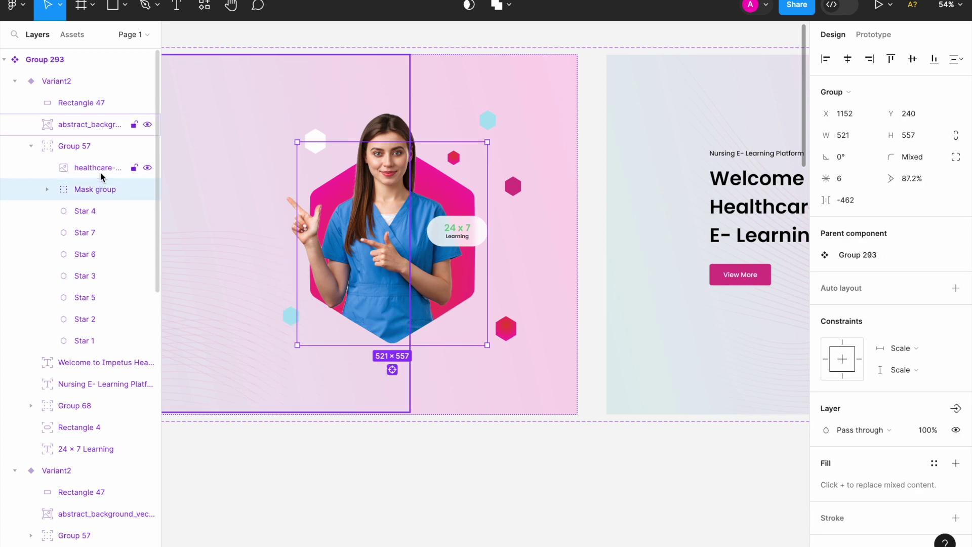
{"action": "left_click", "coordinate": [106, 168]}
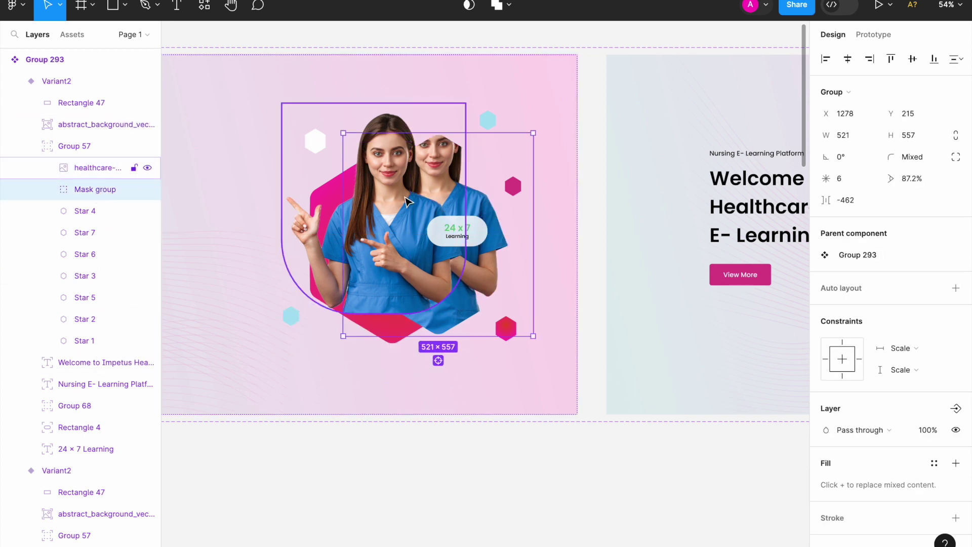
{"action": "left_click", "coordinate": [100, 195]}
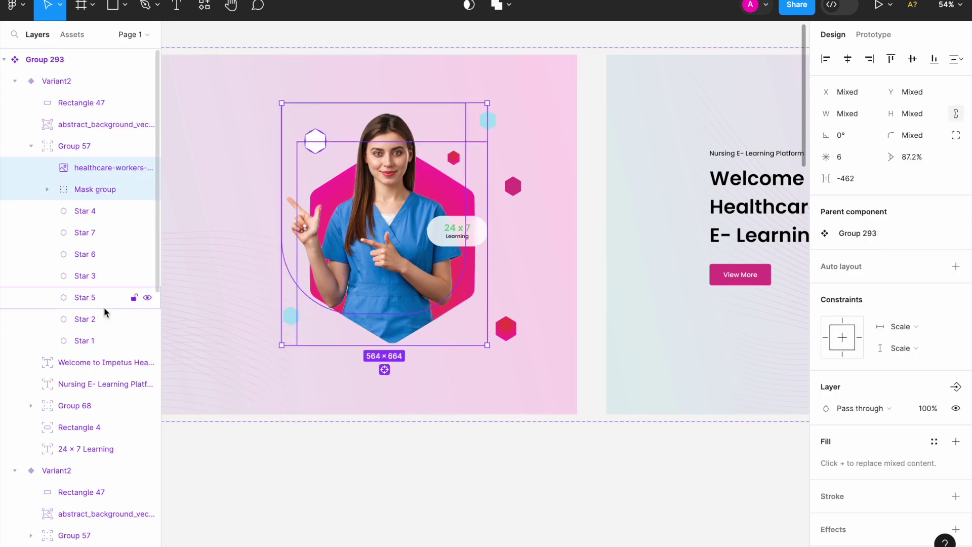
{"action": "left_click", "coordinate": [99, 340]}
{"action": "left_click", "coordinate": [101, 193]}
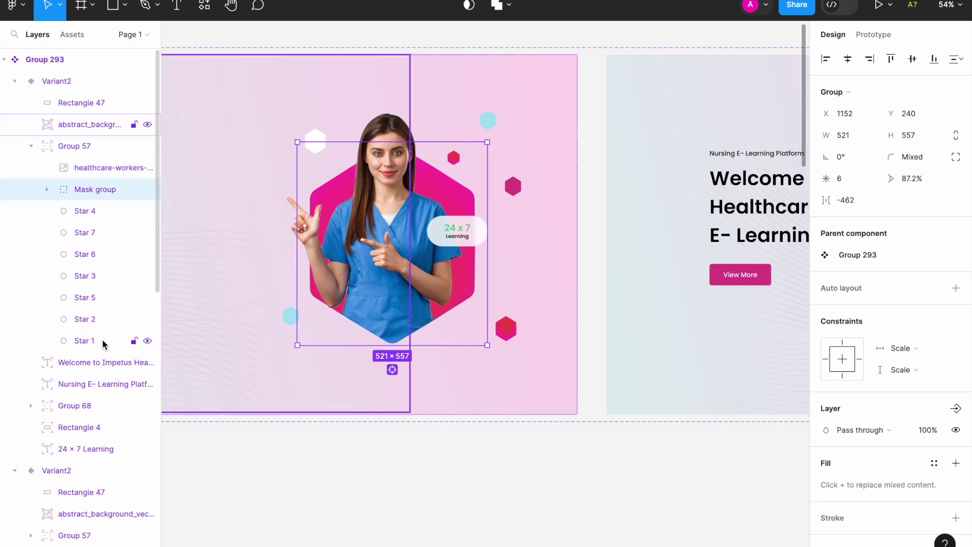
{"action": "left_click", "coordinate": [102, 344]}
{"action": "left_click", "coordinate": [104, 189], "text": "shift"}
{"action": "left_click", "coordinate": [110, 168], "text": "shift"}
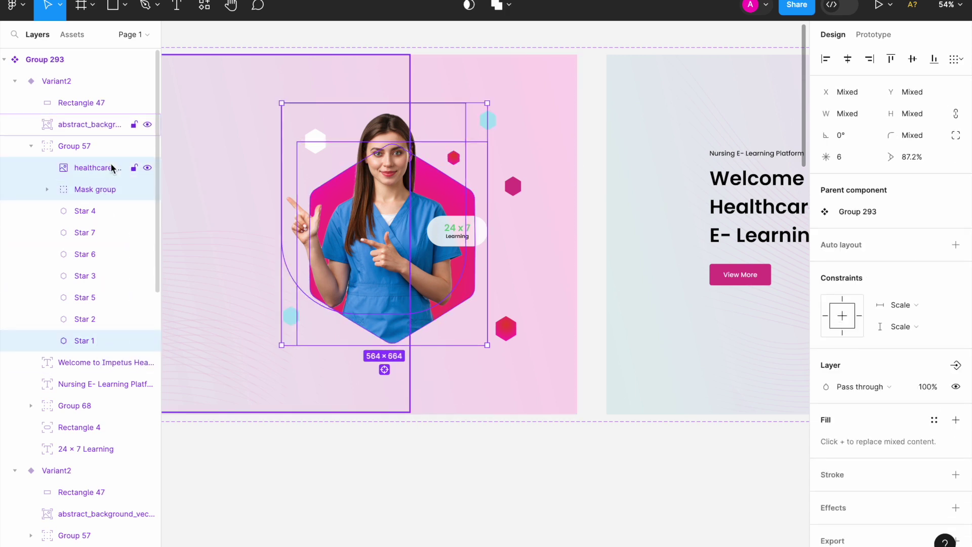
{"action": "key", "text": "ctrl+g"}
- Nudge the new nurse group right and set its opacity to 0
{"action": "key", "text": "shift+Right"}
{"action": "key", "text": "shift+Right"}
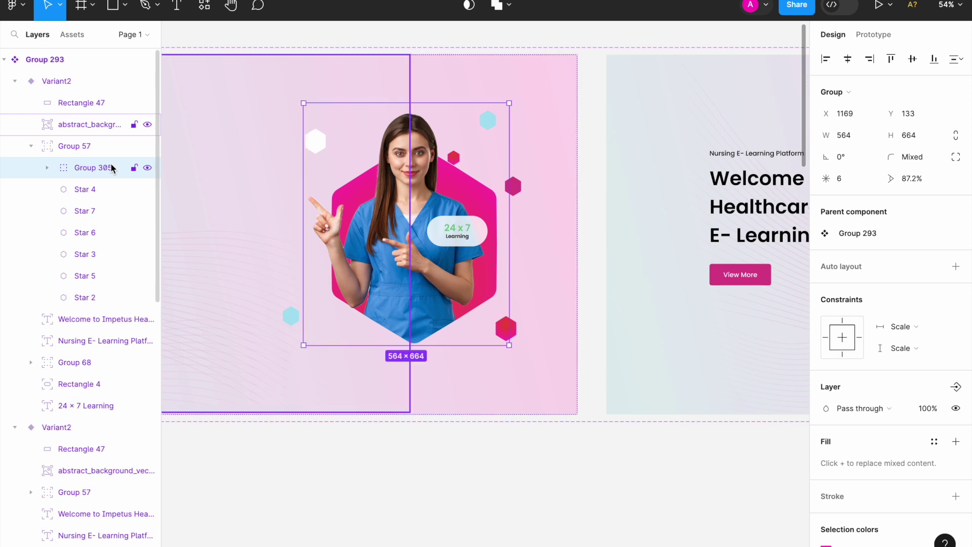
{"action": "key", "text": "shift+Right"}
{"action": "key", "text": "shift+Right"}
{"action": "key", "text": "shift+Right"}
{"action": "key", "text": "shift+Right"}
{"action": "key", "text": "shift+Right"}
{"action": "key", "text": "shift+Right"}
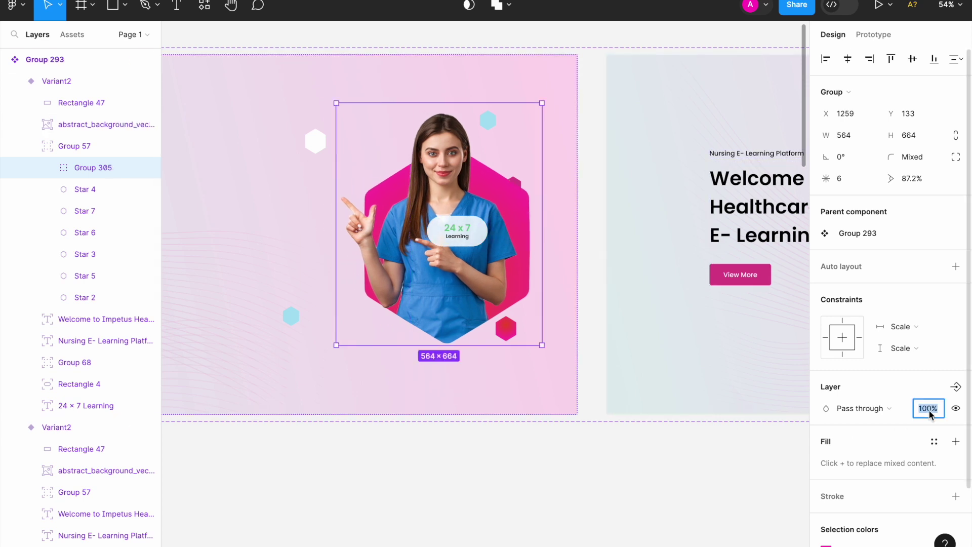
{"action": "type", "text": "0"}
{"action": "key", "text": "Return"}
- Ungroup the 24 x 7 Learning badge, nudge it right, and set its opacity to 0
{"action": "left_click", "coordinate": [470, 238]}
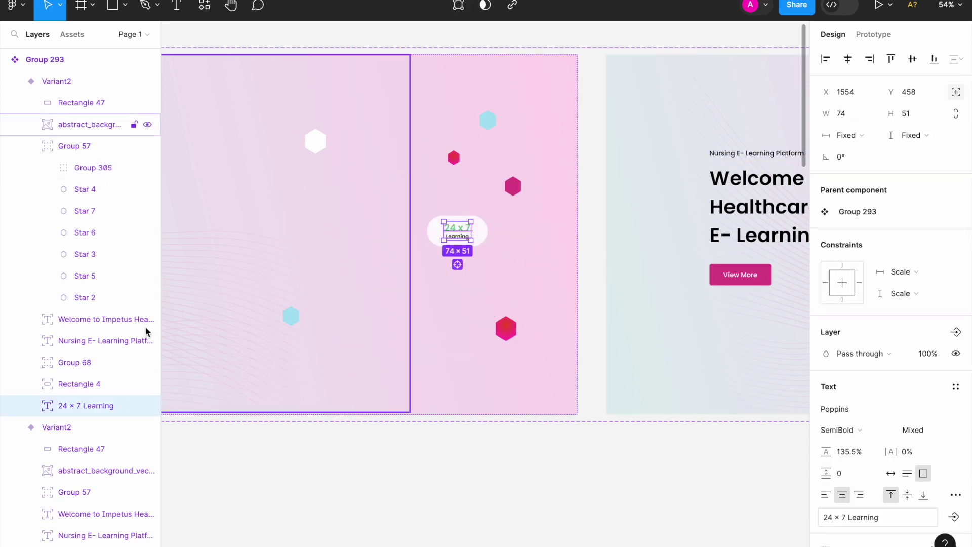
{"action": "left_click", "coordinate": [89, 390], "text": "shift"}
{"action": "key", "text": "ctrl+g"}
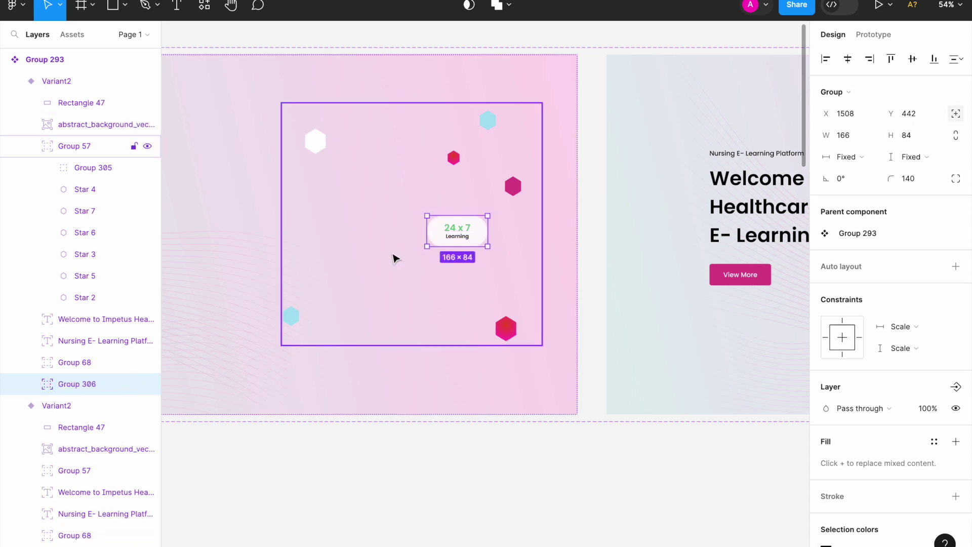
{"action": "key", "text": "ctrl+shift+g"}
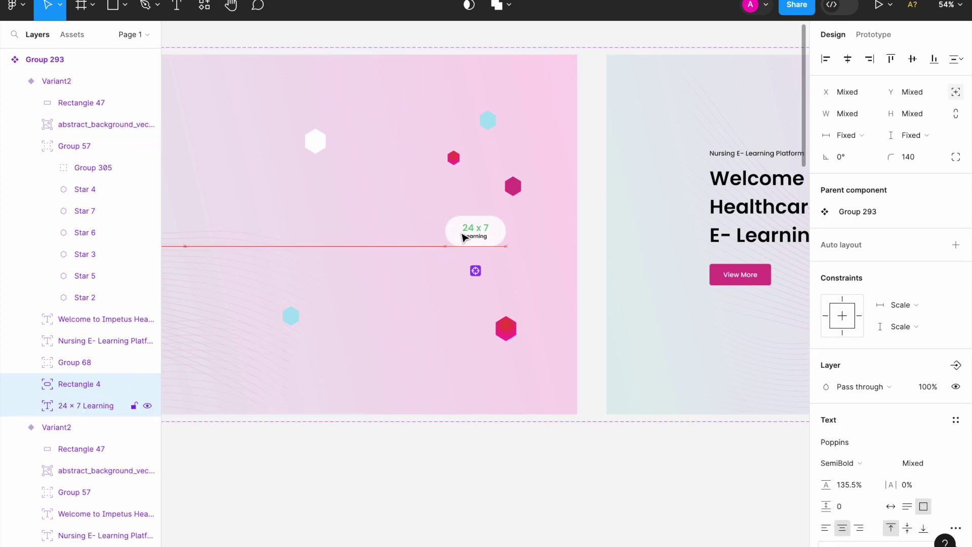
{"action": "left_click_drag", "start_coordinate": [464, 238], "coordinate": [482, 238]}
{"action": "left_click", "coordinate": [929, 388]}
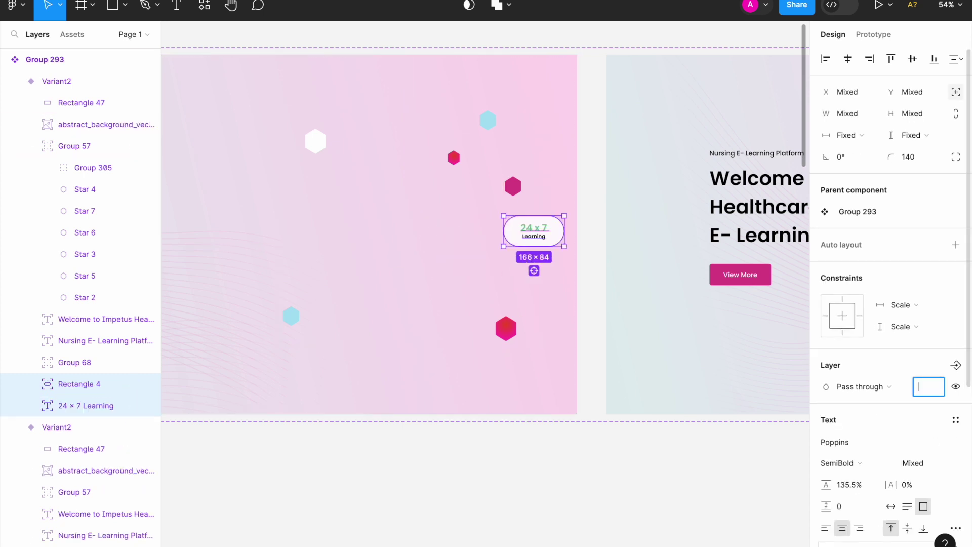
{"action": "type", "text": "0"}
{"action": "key", "text": "Return"}
- Scale the hexagon decoration group down to about 414×385
{"action": "left_click", "coordinate": [453, 158]}
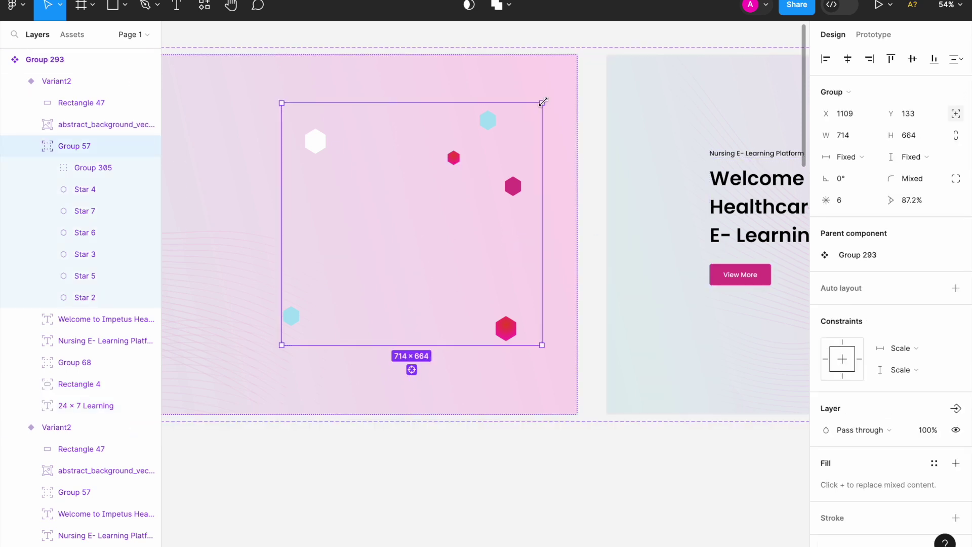
{"action": "key", "text": "k"}
{"action": "left_click_drag", "start_coordinate": [543, 102], "coordinate": [489, 155]}
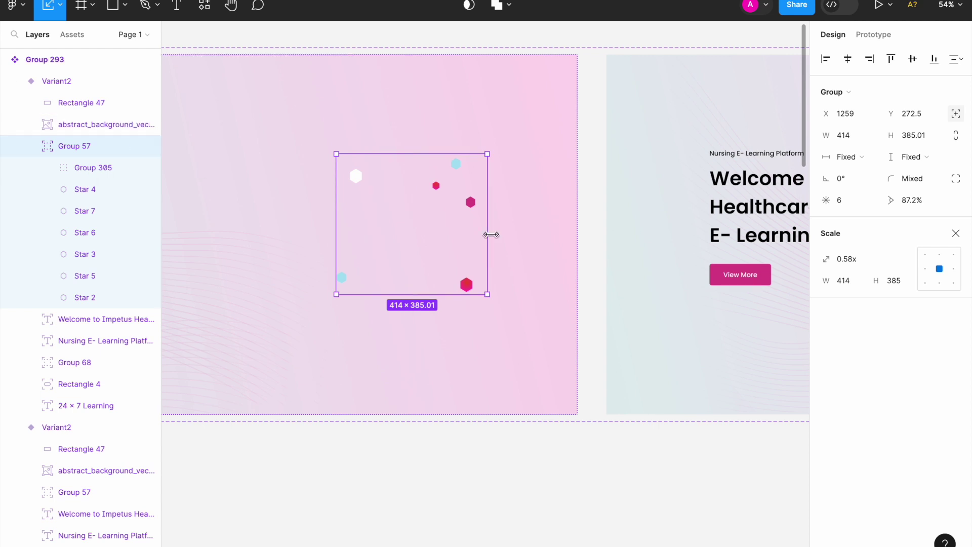
{"action": "left_click", "coordinate": [956, 234]}
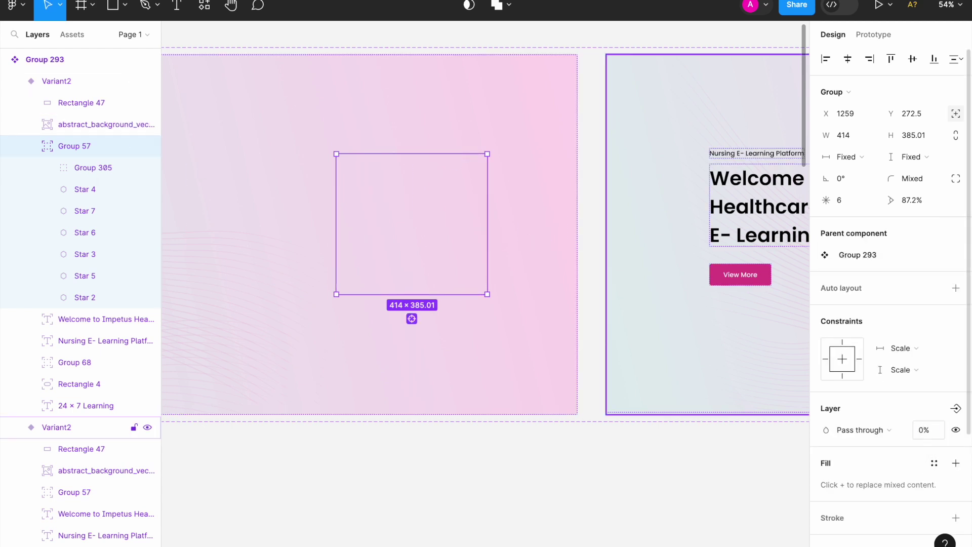
{"action": "left_click", "coordinate": [560, 494]}
{"action": "scroll", "coordinate": [555, 456], "scroll_direction": "down", "scroll_amount": 5}
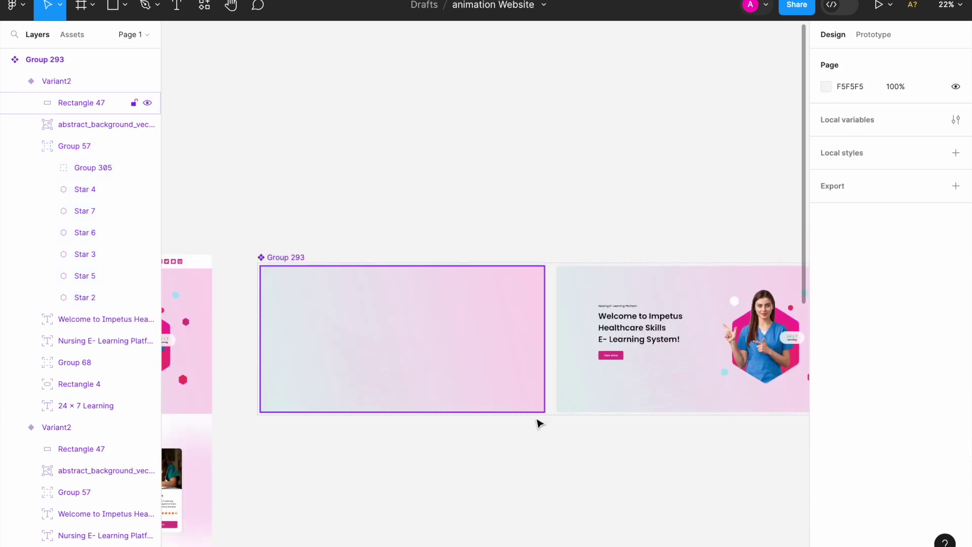
- In Prototype mode, connect the faded left hero variant to Variant2
{"action": "left_click", "coordinate": [284, 259]}
{"action": "scroll", "coordinate": [284, 258], "scroll_direction": "down", "scroll_amount": 2}
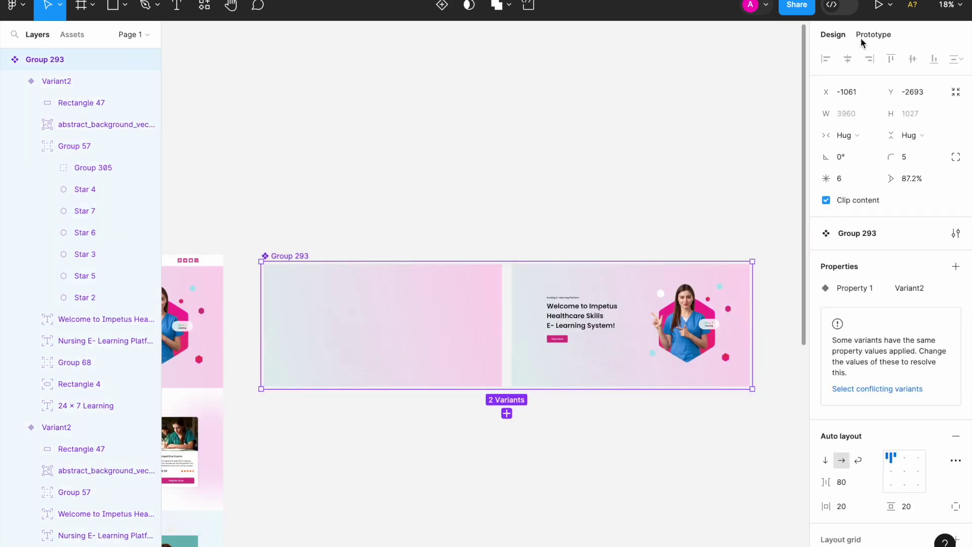
{"action": "left_click", "coordinate": [863, 36]}
{"action": "scroll", "coordinate": [511, 337], "scroll_direction": "up", "scroll_amount": 3}
{"action": "scroll", "coordinate": [425, 344], "scroll_direction": "up", "scroll_amount": 3}
{"action": "left_click", "coordinate": [425, 344]}
{"action": "left_click_drag", "start_coordinate": [498, 348], "coordinate": [498, 360]}
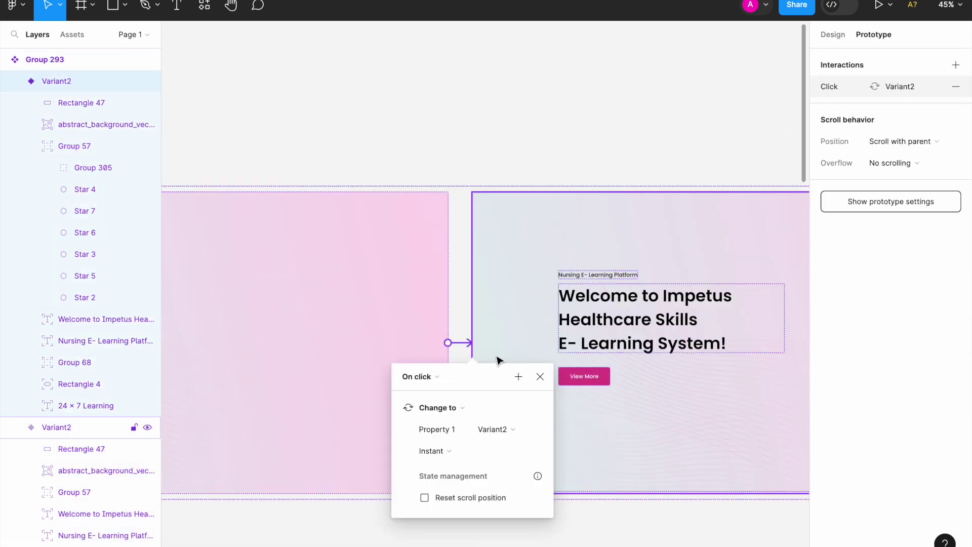
- Set the interaction to While hovering with a 3000ms Smart animate transition
{"action": "left_click", "coordinate": [437, 377]}
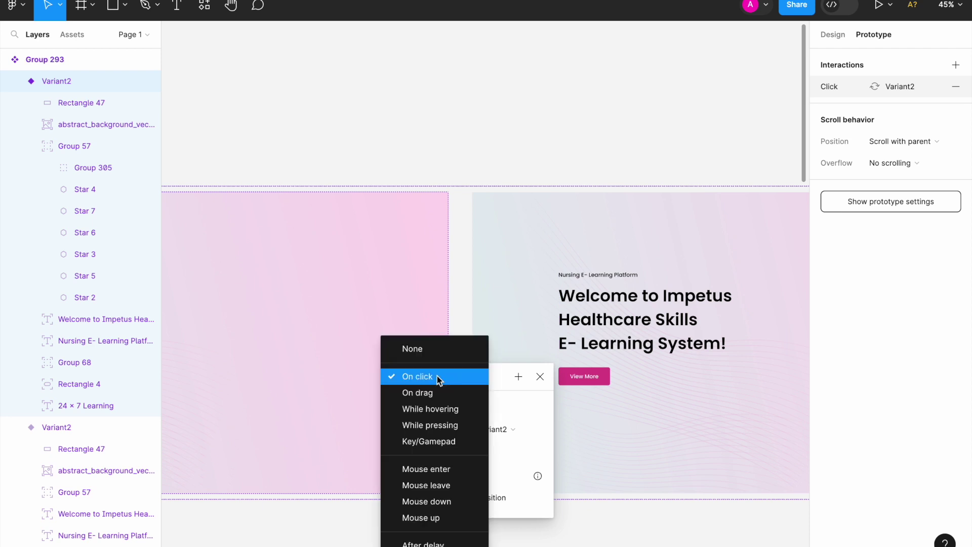
{"action": "left_click", "coordinate": [442, 410]}
{"action": "left_click", "coordinate": [433, 451]}
{"action": "left_click", "coordinate": [460, 481]}
{"action": "left_click", "coordinate": [499, 472]}
{"action": "type", "text": "3000"}
{"action": "key", "text": "Return"}
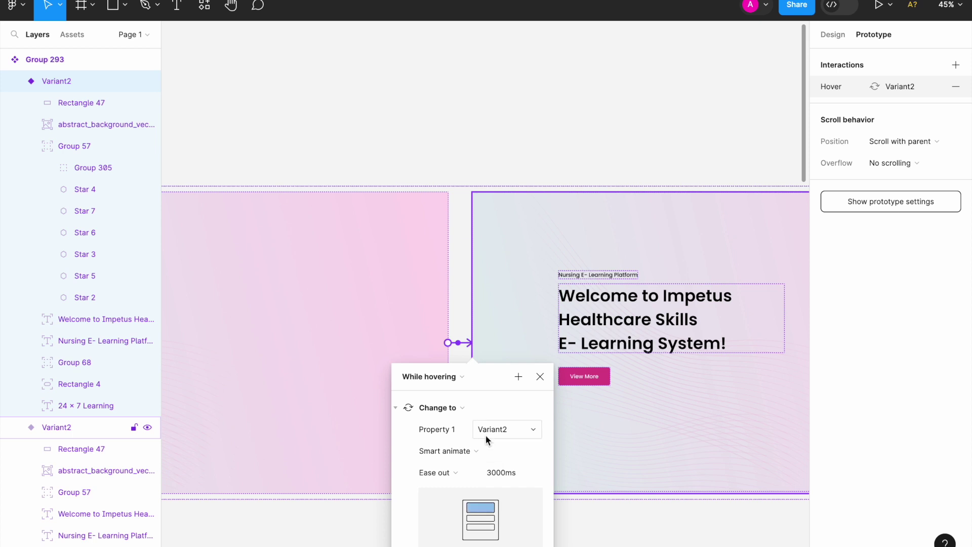
- Change the transition easing to Gentle spring
{"action": "scroll", "coordinate": [472, 431], "scroll_direction": "down", "scroll_amount": 2}
{"action": "left_click", "coordinate": [456, 428]}
{"action": "left_click", "coordinate": [464, 480]}
{"action": "left_click", "coordinate": [462, 429]}
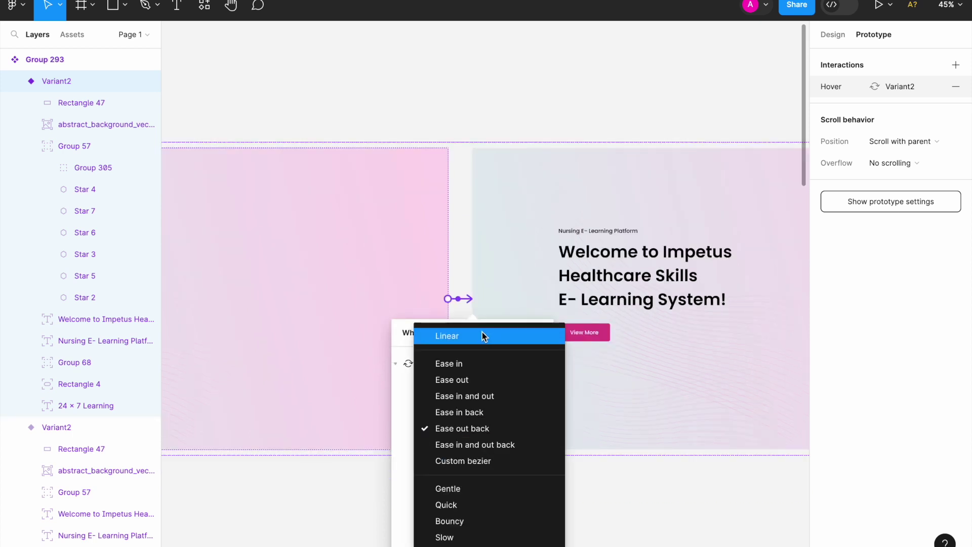
{"action": "key", "text": "Escape"}
{"action": "scroll", "coordinate": [481, 263], "scroll_direction": "down", "scroll_amount": 5}
{"action": "left_click", "coordinate": [458, 242]}
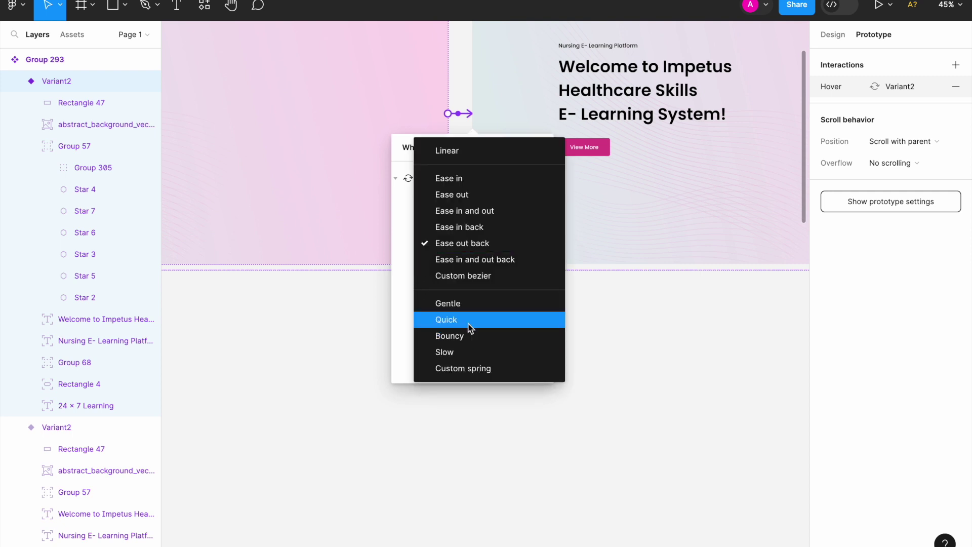
{"action": "left_click", "coordinate": [469, 303]}
{"action": "scroll", "coordinate": [615, 345], "scroll_direction": "down", "scroll_amount": 5}
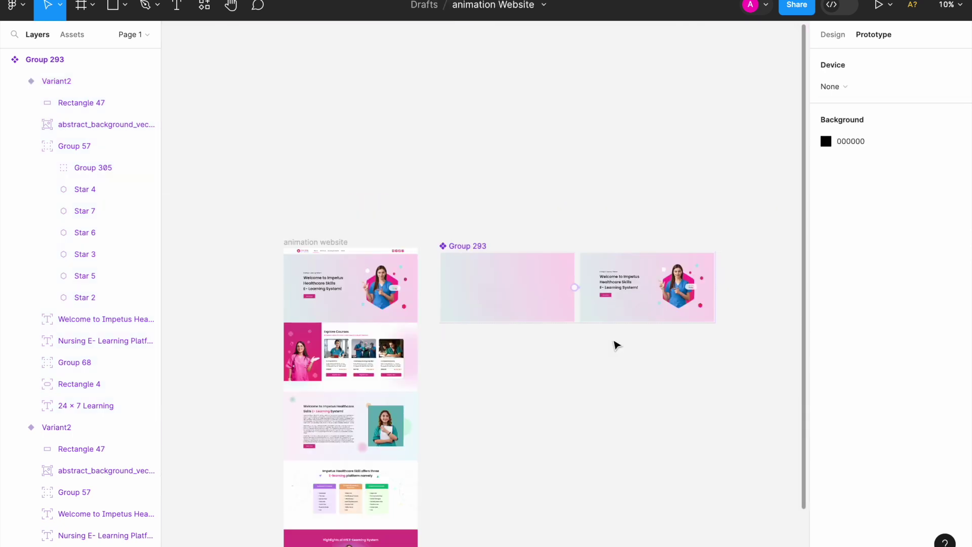
- Drag a Group 293 instance from Assets onto the canvas and select the animation website frame
{"action": "scroll", "coordinate": [412, 167], "scroll_direction": "up", "scroll_amount": 3}
{"action": "scroll", "coordinate": [412, 167], "scroll_direction": "down", "scroll_amount": 2}
{"action": "left_click", "coordinate": [72, 34]}
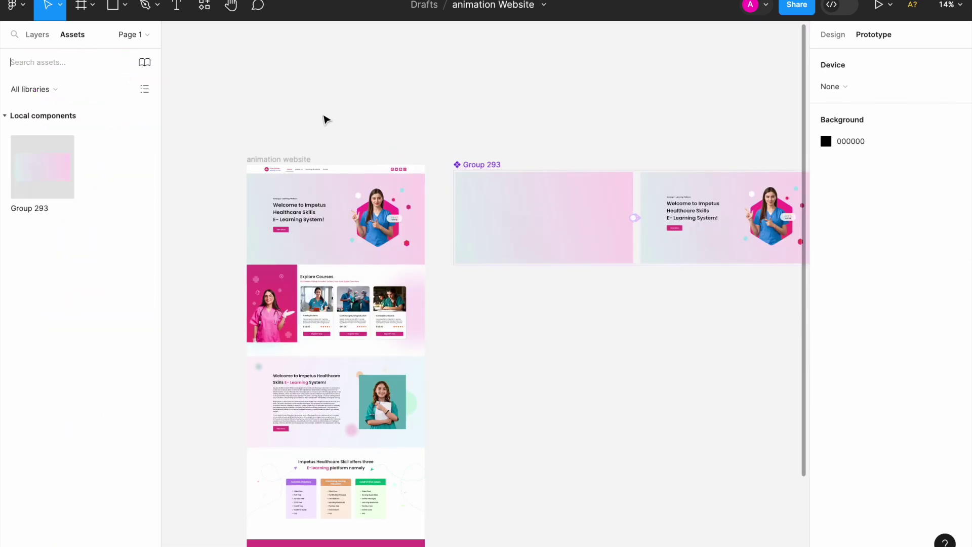
{"action": "left_click_drag", "start_coordinate": [32, 171], "coordinate": [376, 98]}
{"action": "key", "text": "Delete"}
{"action": "left_click", "coordinate": [336, 201]}
{"action": "right_click", "coordinate": [336, 201]}
{"action": "left_click", "coordinate": [397, 191]}
{"action": "left_click", "coordinate": [275, 147]}
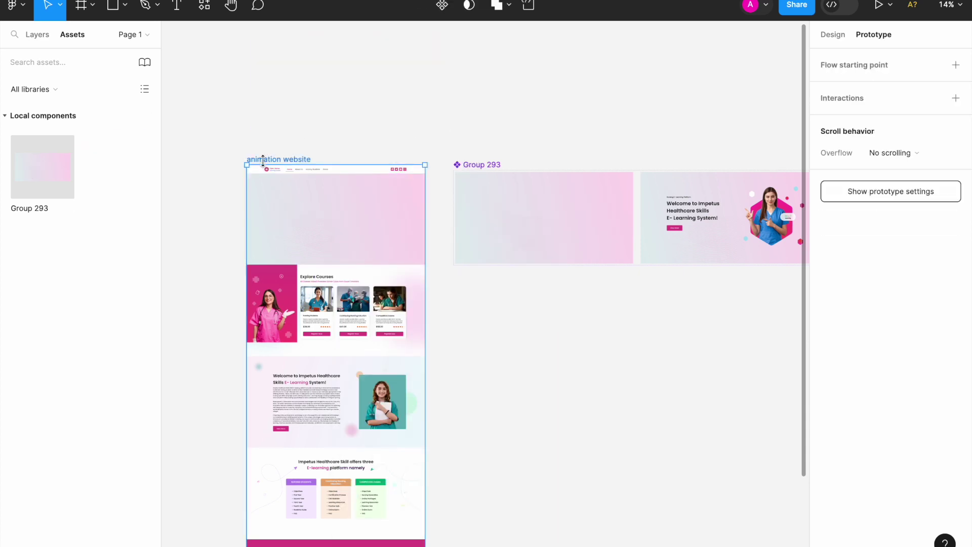
- Play the website prototype fitted to screen width
{"action": "left_click", "coordinate": [884, 15]}
{"action": "left_click", "coordinate": [921, 11]}
{"action": "left_click", "coordinate": [852, 68]}
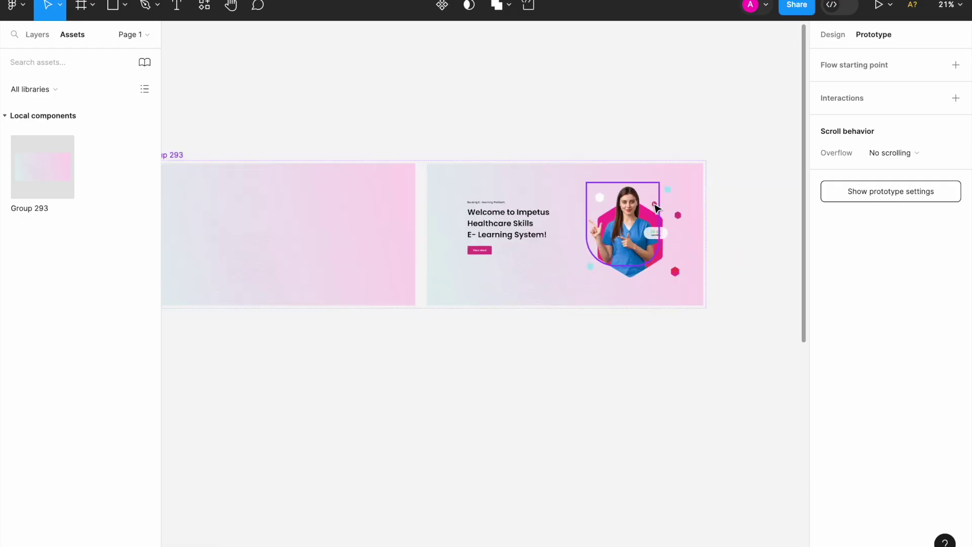
- Reconnect the faded variant to Variant2 with a Mouse enter trigger and relaunch the preview
{"action": "left_click_drag", "start_coordinate": [318, 242], "coordinate": [360, 254]}
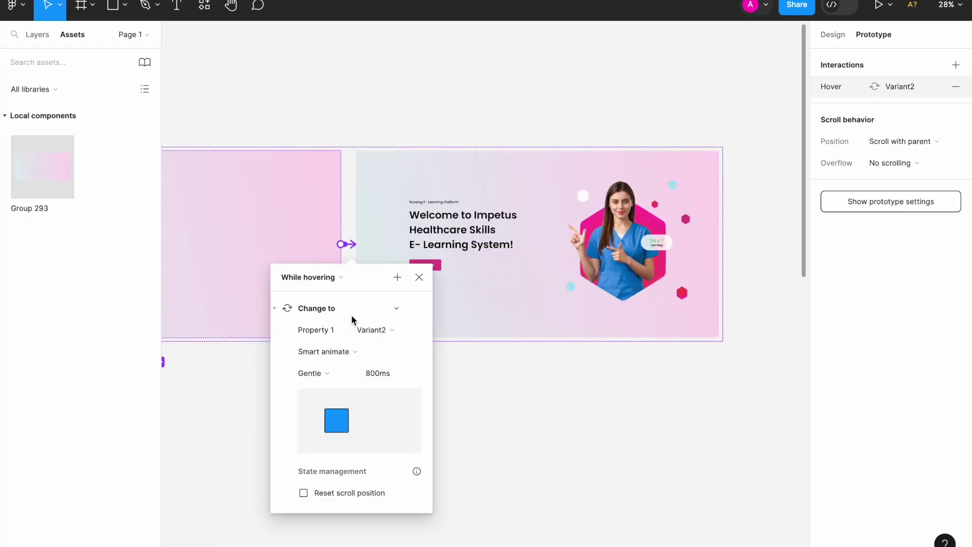
{"action": "left_click", "coordinate": [345, 278]}
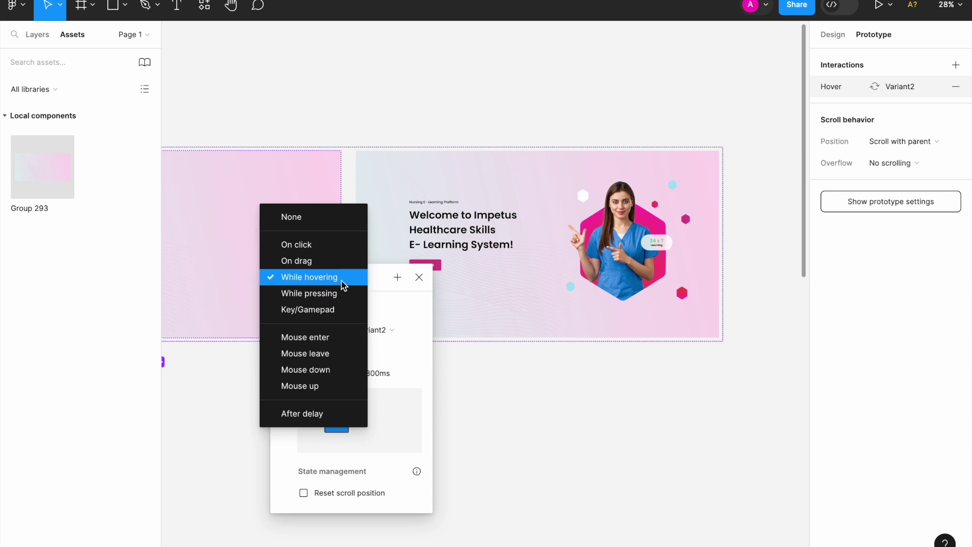
{"action": "left_click", "coordinate": [340, 338]}
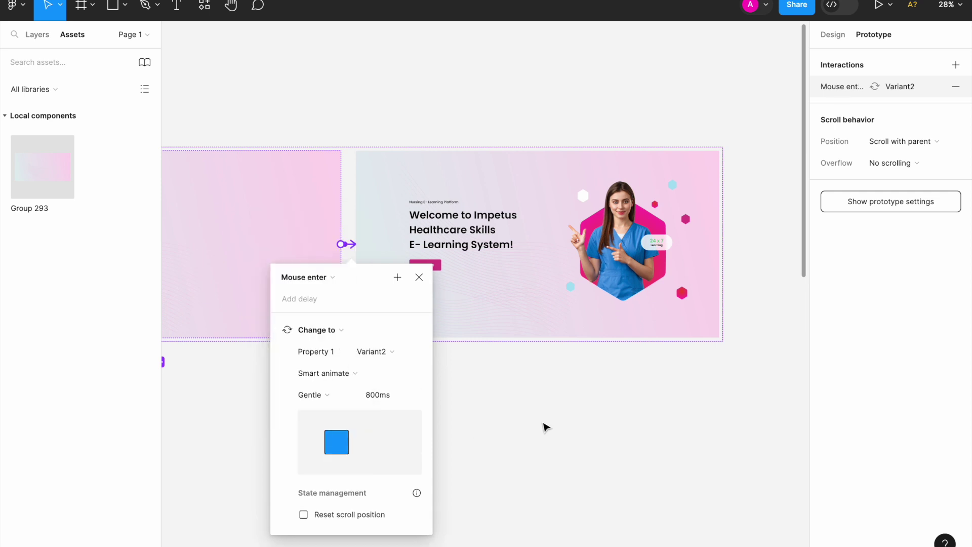
{"action": "left_click", "coordinate": [546, 428]}
{"action": "key", "text": "ctrl+alt+Return"}
{"action": "left_click", "coordinate": [926, 8]}
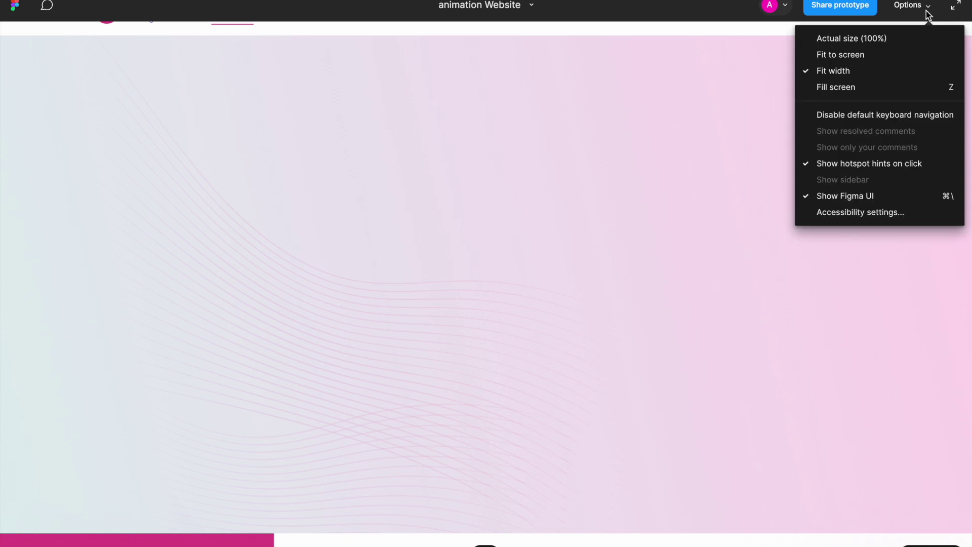
- Watch the hero preview, exit it, and select the animation website frame
{"action": "left_click", "coordinate": [846, 71]}
{"action": "scroll", "coordinate": [478, 269], "scroll_direction": "down", "scroll_amount": 5}
{"action": "scroll", "coordinate": [478, 270], "scroll_direction": "up", "scroll_amount": 5}
{"action": "key", "text": "Escape"}
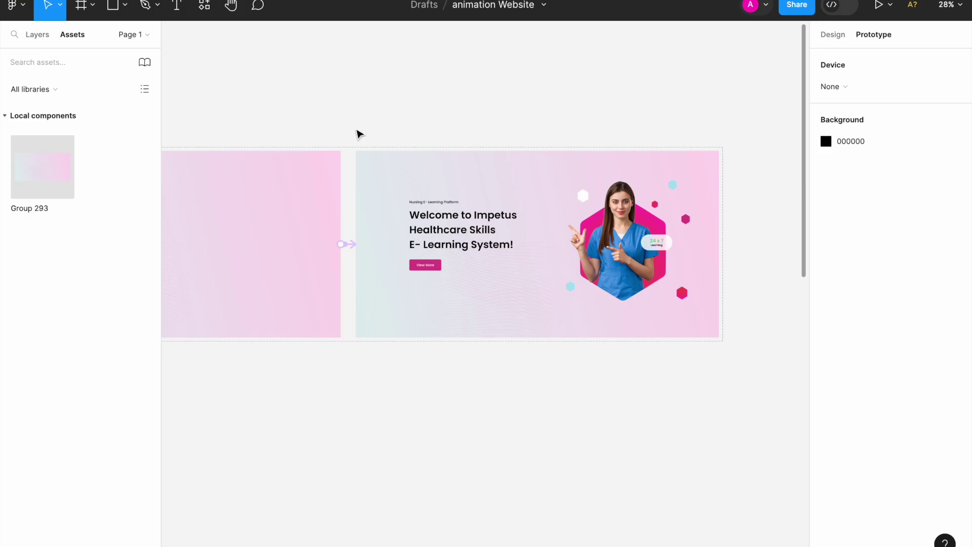
{"action": "scroll", "coordinate": [360, 134], "scroll_direction": "down", "scroll_amount": 5}
{"action": "left_click", "coordinate": [349, 222]}
- Play the prototype at actual size, scroll to Explore Courses, and return to the editor
{"action": "left_click", "coordinate": [880, 6]}
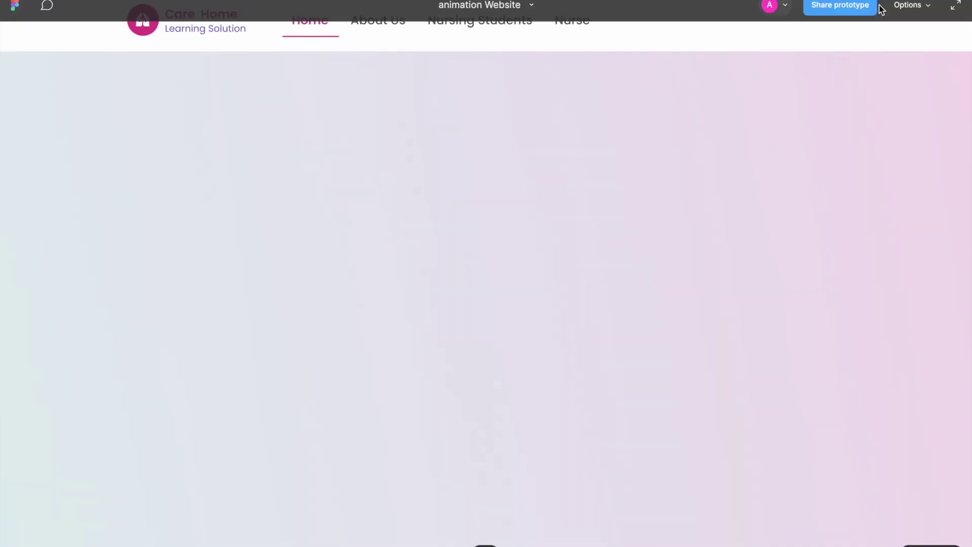
{"action": "left_click", "coordinate": [909, 5]}
{"action": "left_click", "coordinate": [876, 34]}
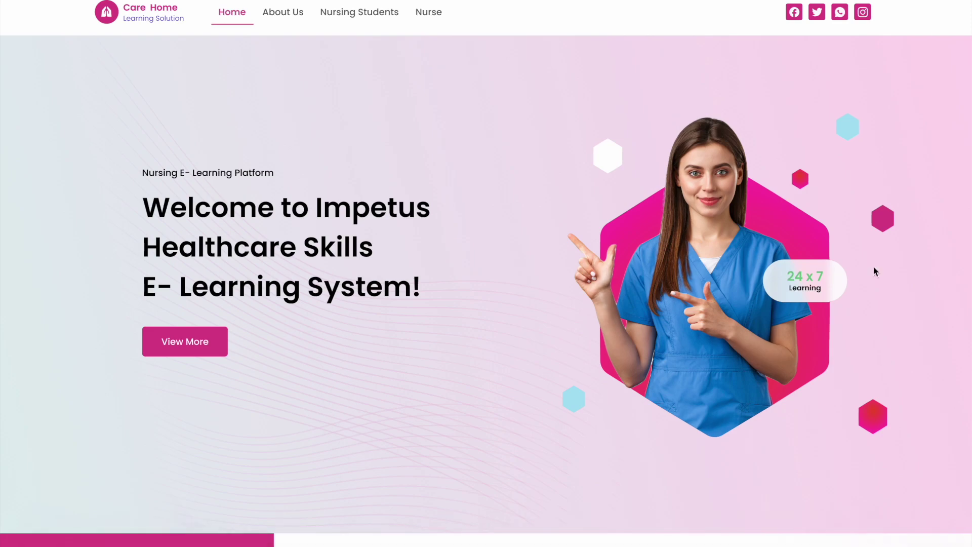
{"action": "scroll", "coordinate": [703, 263], "scroll_direction": "down", "scroll_amount": 3}
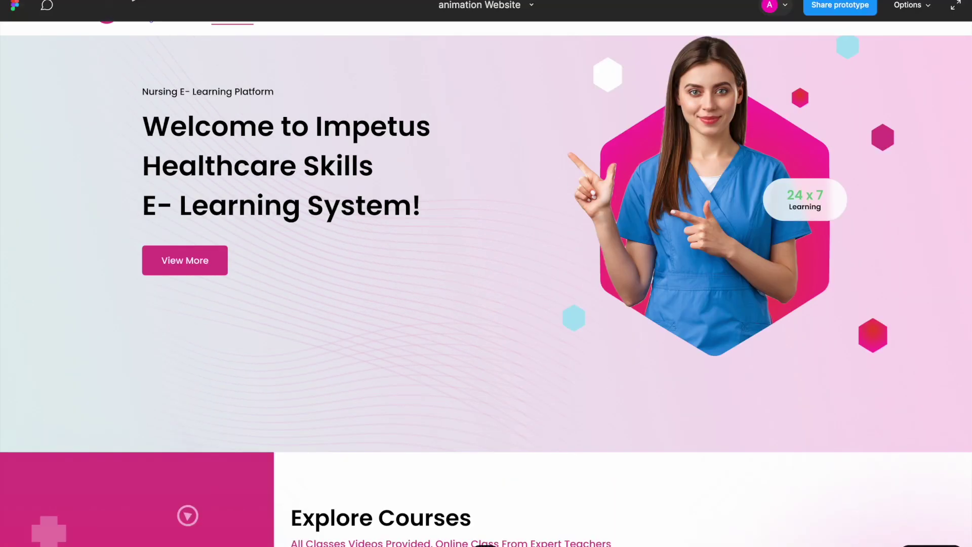
{"action": "left_click", "coordinate": [465, 6]}
{"action": "scroll", "coordinate": [670, 280], "scroll_direction": "up", "scroll_amount": 5}
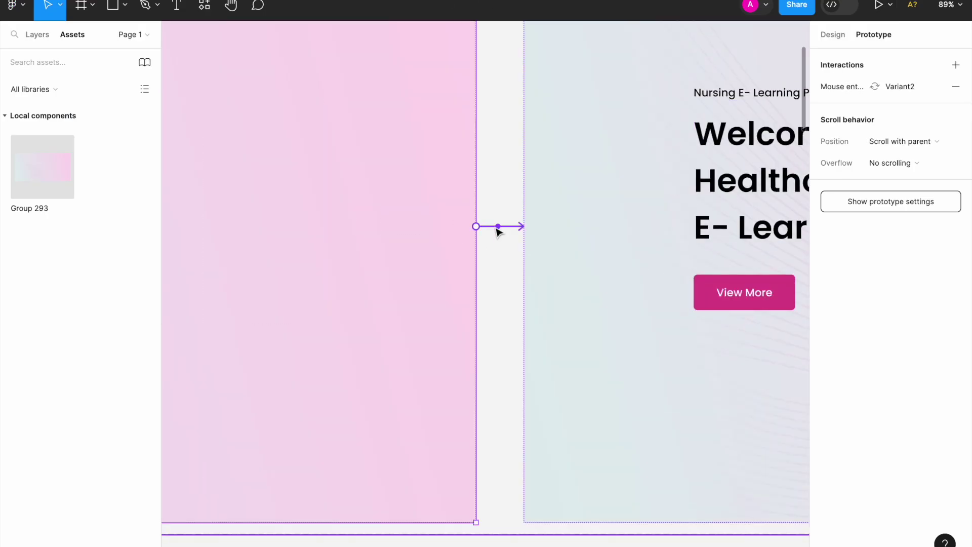
- Set the hero's Mouse enter smart animate duration to 3000ms
{"action": "left_click", "coordinate": [497, 226]}
{"action": "type", "text": "3000"}
{"action": "key", "text": "Return"}
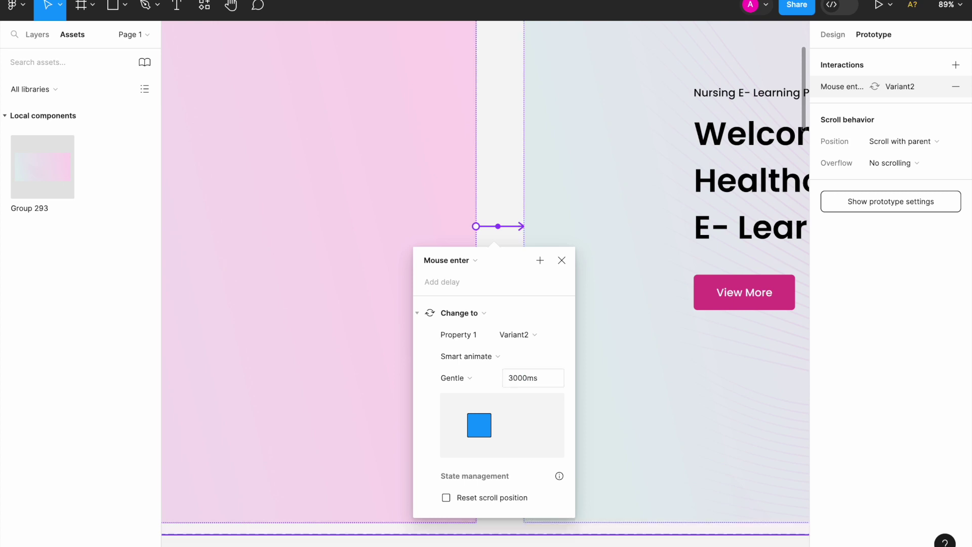
{"action": "scroll", "coordinate": [529, 377], "scroll_direction": "down", "scroll_amount": 5}
{"action": "left_click", "coordinate": [533, 173]}
{"action": "scroll", "coordinate": [533, 173], "scroll_direction": "down", "scroll_amount": 2}
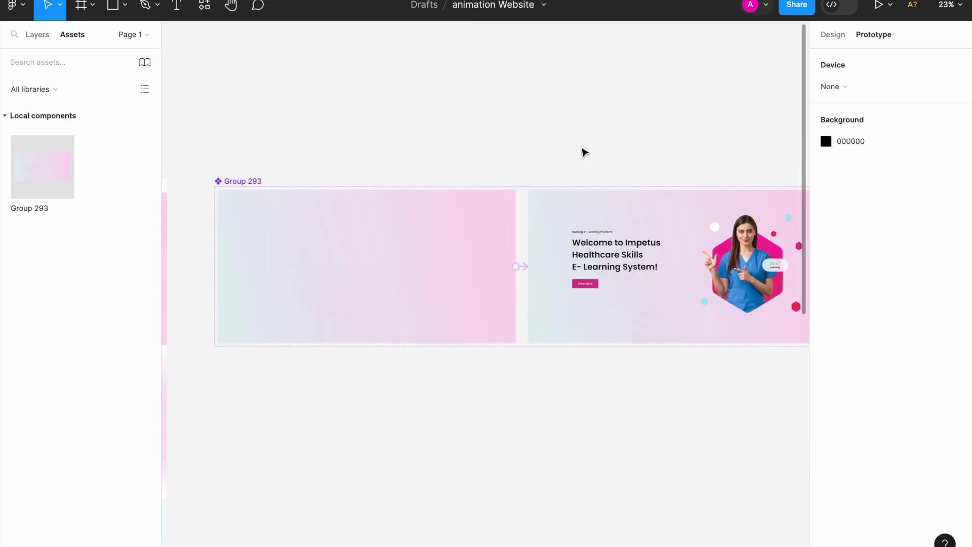
{"action": "scroll", "coordinate": [522, 153], "scroll_direction": "down", "scroll_amount": 3}
{"action": "scroll", "coordinate": [323, 139], "scroll_direction": "up", "scroll_amount": 2}
- Reselect the animation website frame and launch its prototype preview
{"action": "left_click", "coordinate": [267, 179]}
{"action": "scroll", "coordinate": [375, 127], "scroll_direction": "down", "scroll_amount": 1}
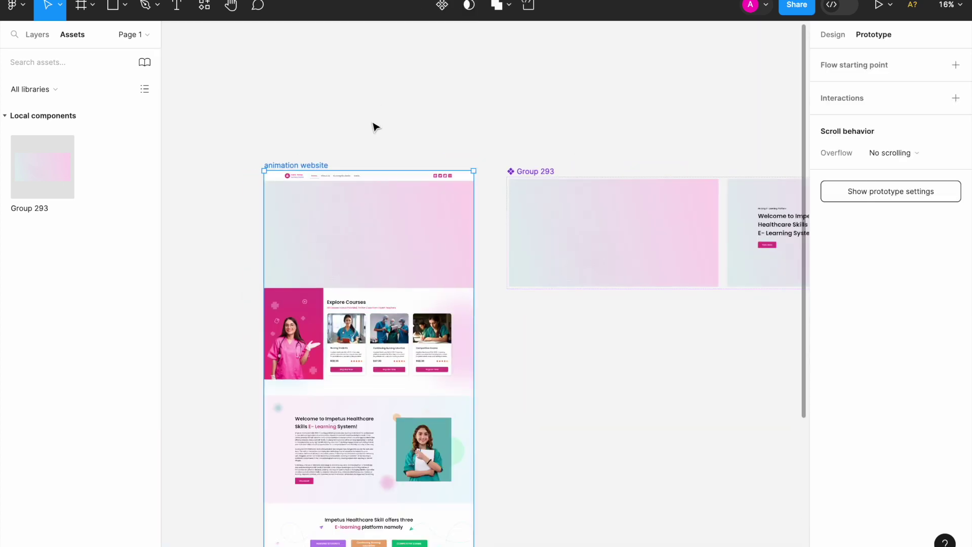
{"action": "scroll", "coordinate": [375, 126], "scroll_direction": "down", "scroll_amount": 1}
{"action": "scroll", "coordinate": [773, 176], "scroll_direction": "up", "scroll_amount": 2}
{"action": "scroll", "coordinate": [628, 203], "scroll_direction": "up", "scroll_amount": 3}
{"action": "left_click", "coordinate": [629, 204]}
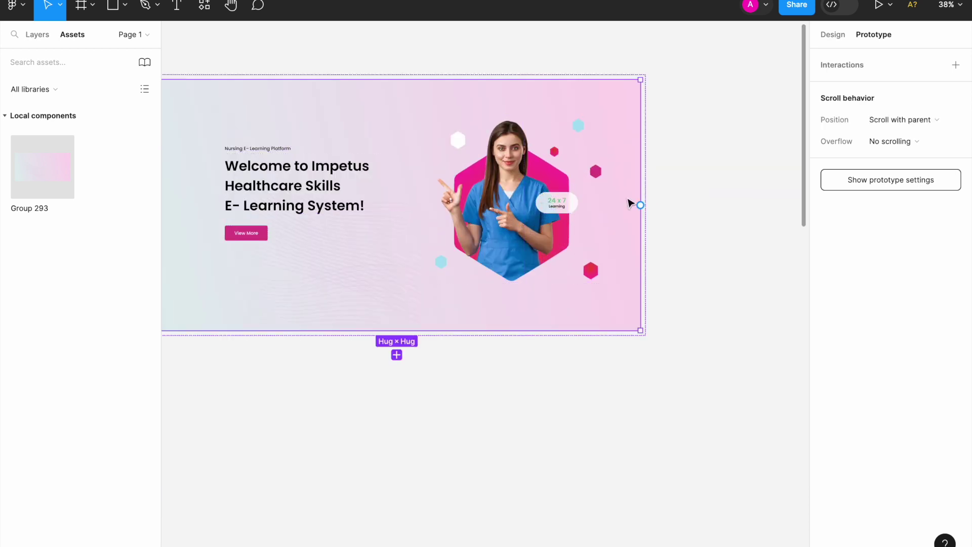
{"action": "scroll", "coordinate": [378, 165], "scroll_direction": "down", "scroll_amount": 3}
{"action": "scroll", "coordinate": [319, 160], "scroll_direction": "down", "scroll_amount": 1}
{"action": "left_click", "coordinate": [319, 160]}
{"action": "scroll", "coordinate": [352, 147], "scroll_direction": "up", "scroll_amount": 3}
{"action": "left_click", "coordinate": [884, 10]}
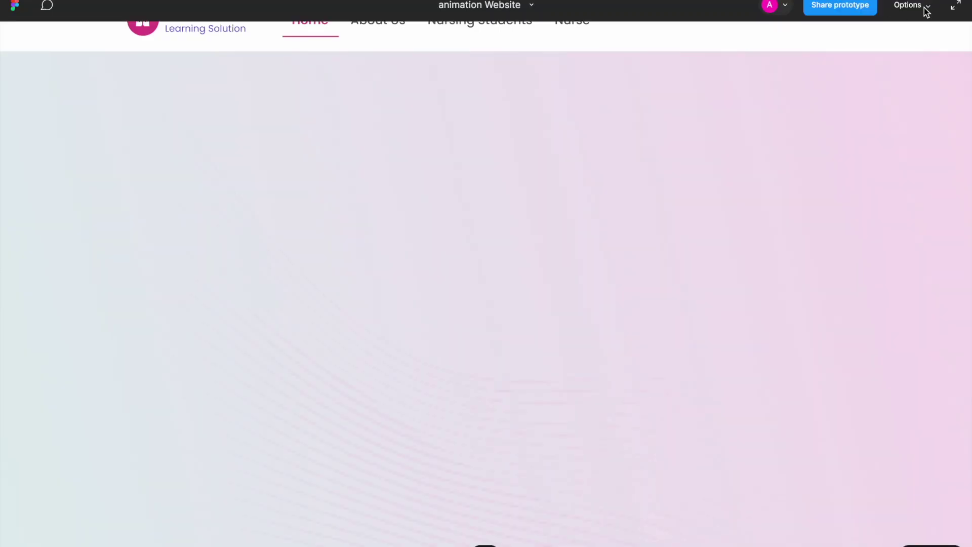
- Fit the preview to the screen, scroll to Explore Courses, then exit with Esc
{"action": "left_click", "coordinate": [927, 7]}
{"action": "left_click", "coordinate": [884, 61]}
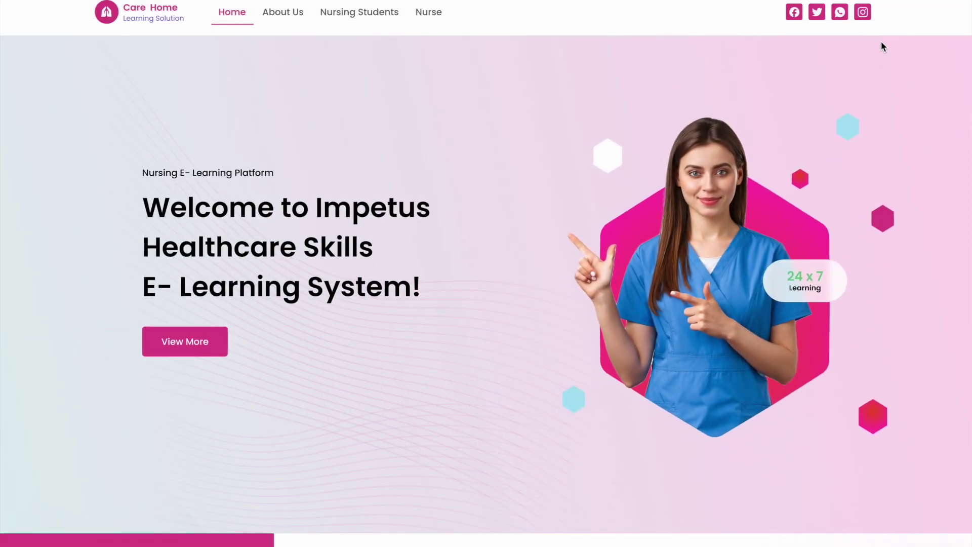
{"action": "scroll", "coordinate": [634, 228], "scroll_direction": "down", "scroll_amount": 5}
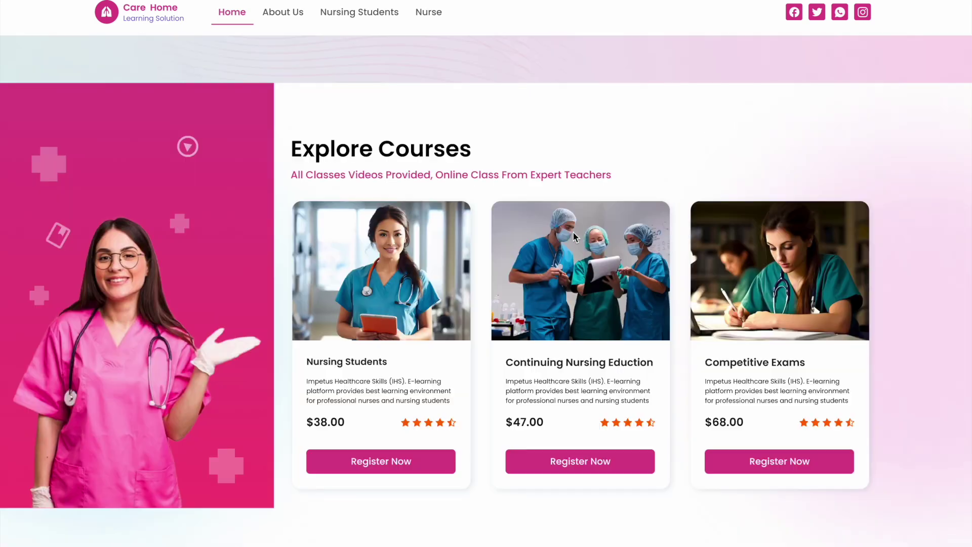
{"action": "key", "text": "Escape"}
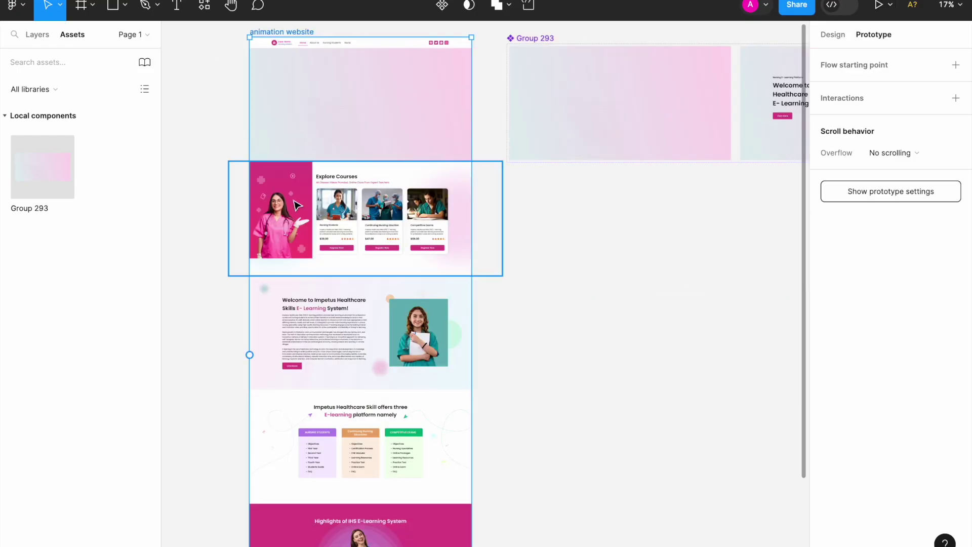
- Duplicate the Explore Courses section beside the page
{"action": "left_click", "coordinate": [297, 204]}
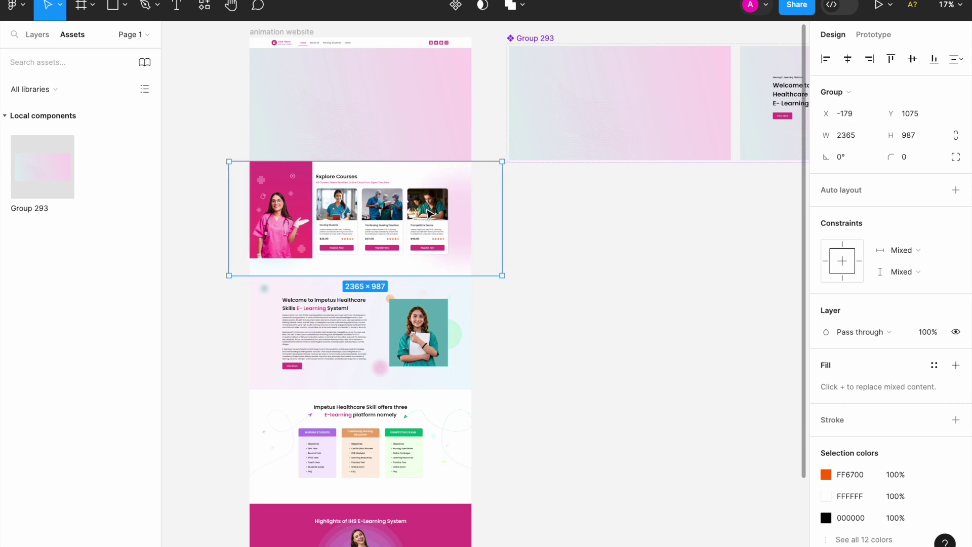
{"action": "left_click_drag", "start_coordinate": [410, 215], "coordinate": [666, 226]}
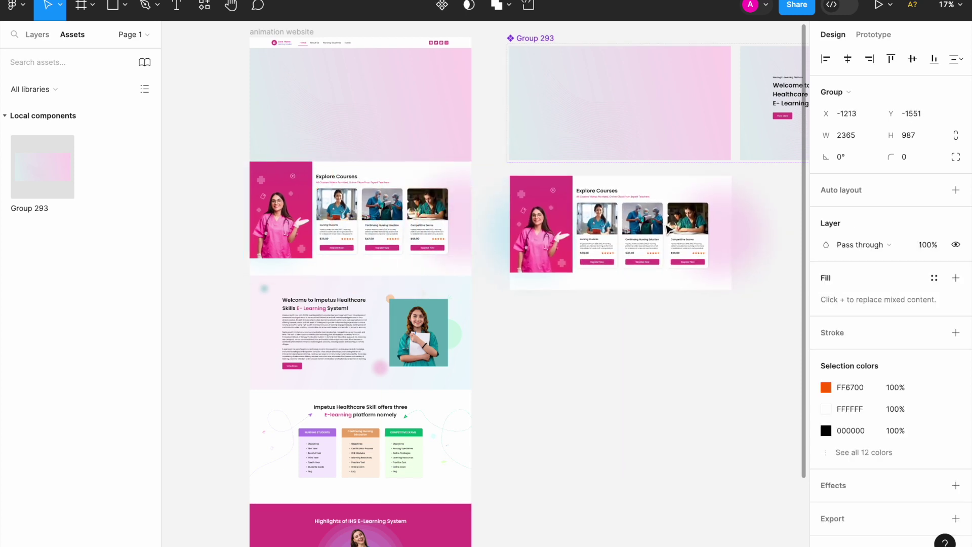
{"action": "scroll", "coordinate": [392, 248], "scroll_direction": "down", "scroll_amount": 2}
{"action": "scroll", "coordinate": [500, 247], "scroll_direction": "up", "scroll_amount": 5}
- Wrap the copied section in a new frame with Clip content enabled
{"action": "left_click", "coordinate": [96, 13]}
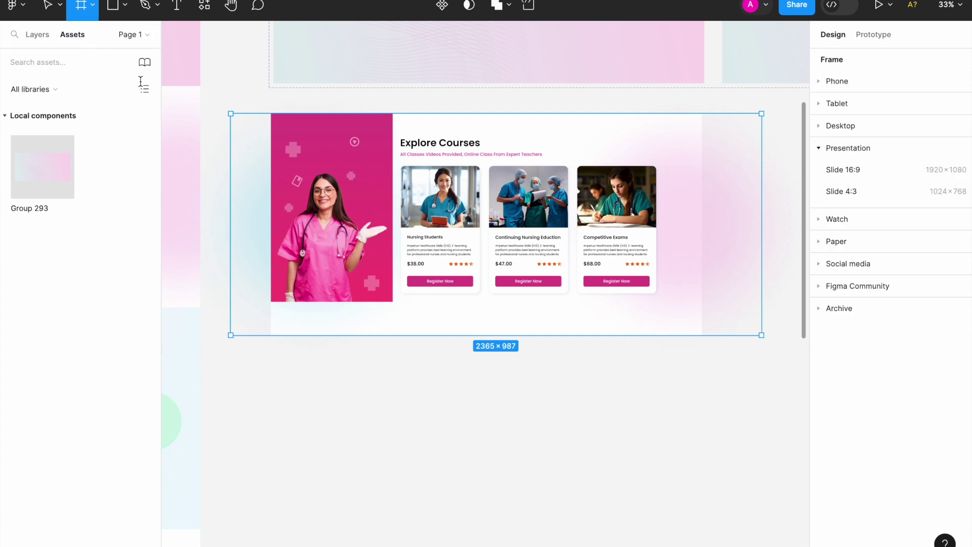
{"action": "right_click", "coordinate": [525, 165]}
{"action": "left_click", "coordinate": [567, 321]}
{"action": "left_click", "coordinate": [122, 9]}
{"action": "left_click", "coordinate": [105, 38]}
{"action": "left_click", "coordinate": [827, 179]}
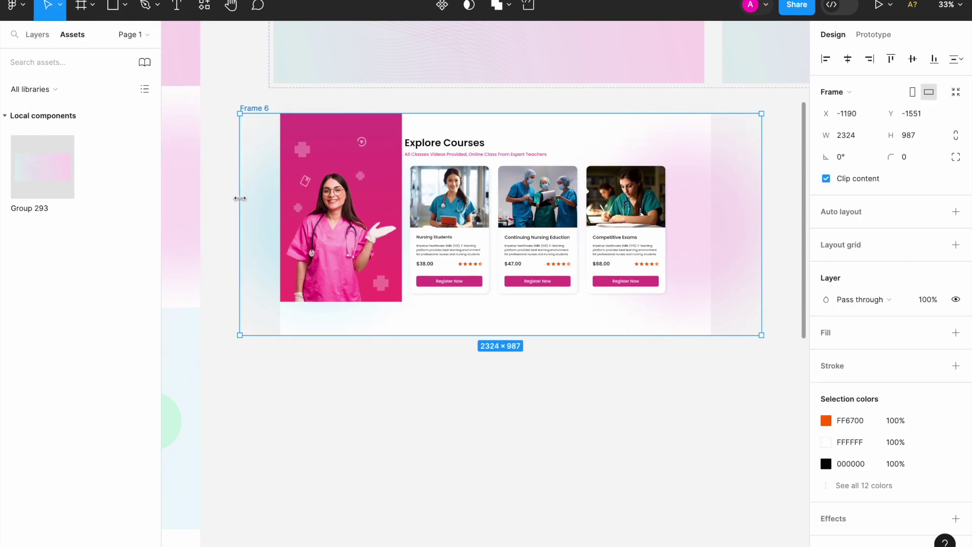
- Trim the frame's left and right edges to 1920 wide
{"action": "left_click_drag", "start_coordinate": [229, 192], "coordinate": [272, 193]}
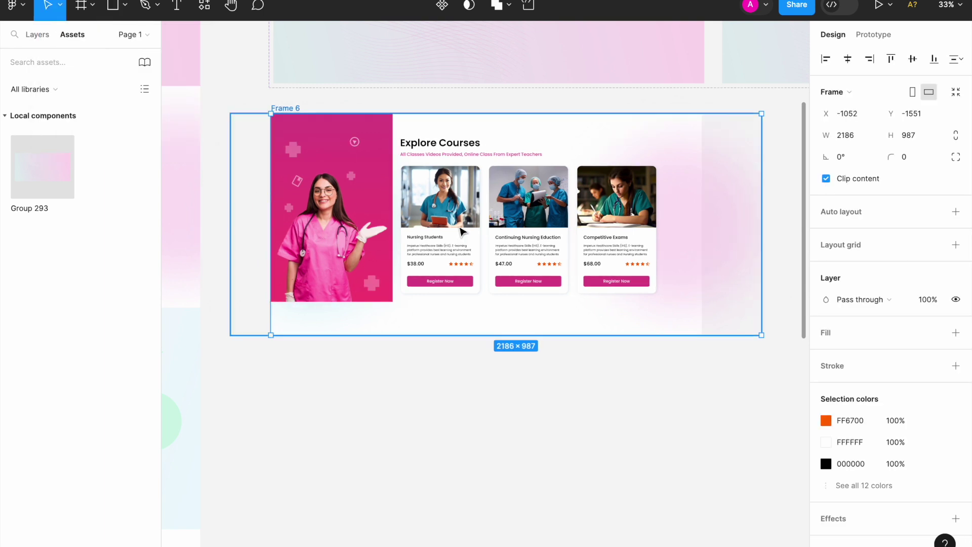
{"action": "scroll", "coordinate": [252, 211], "scroll_direction": "up", "scroll_amount": 5}
{"action": "scroll", "coordinate": [781, 226], "scroll_direction": "down", "scroll_amount": 5}
{"action": "scroll", "coordinate": [657, 218], "scroll_direction": "down", "scroll_amount": 2}
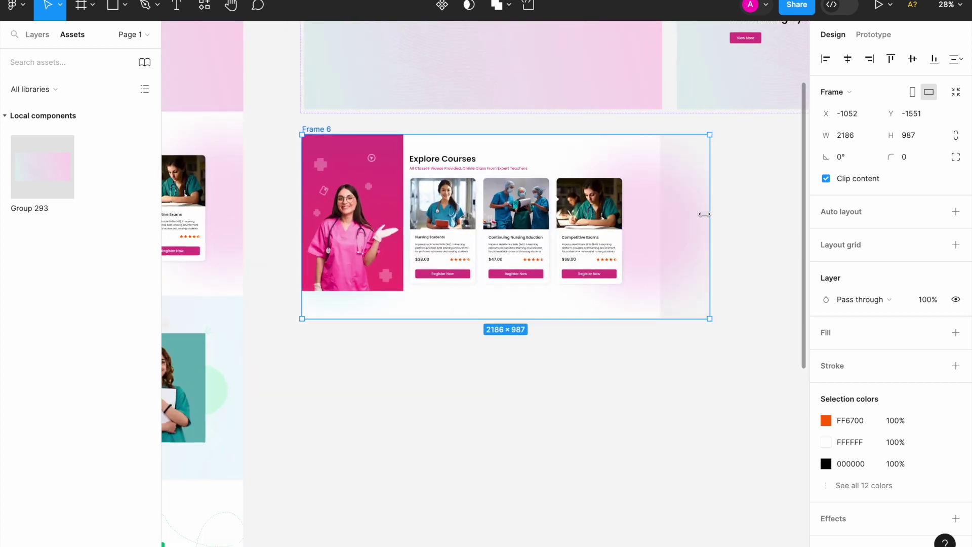
{"action": "left_click_drag", "start_coordinate": [705, 214], "coordinate": [661, 213]}
{"action": "left_click", "coordinate": [728, 250]}
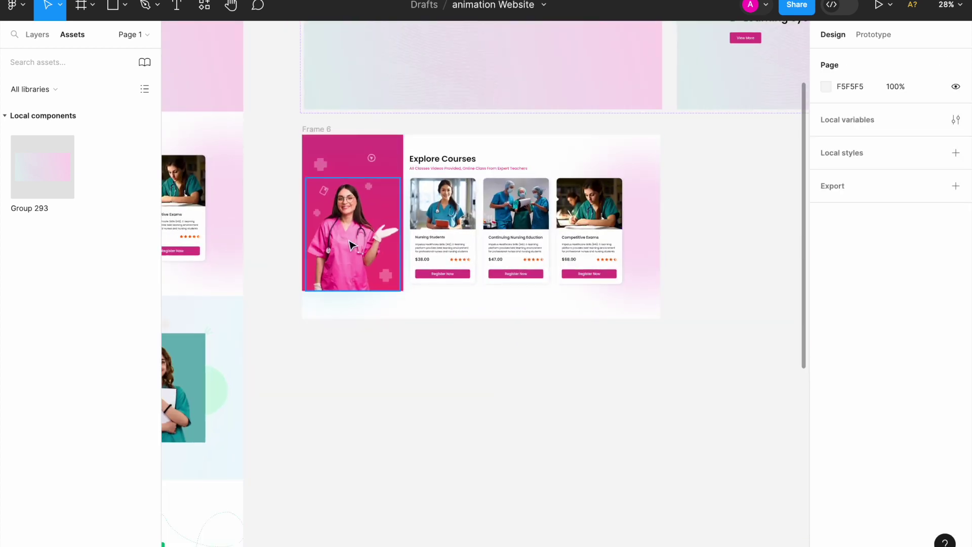
- Make Frame 6 a component and add auto layout
{"action": "left_click", "coordinate": [315, 130]}
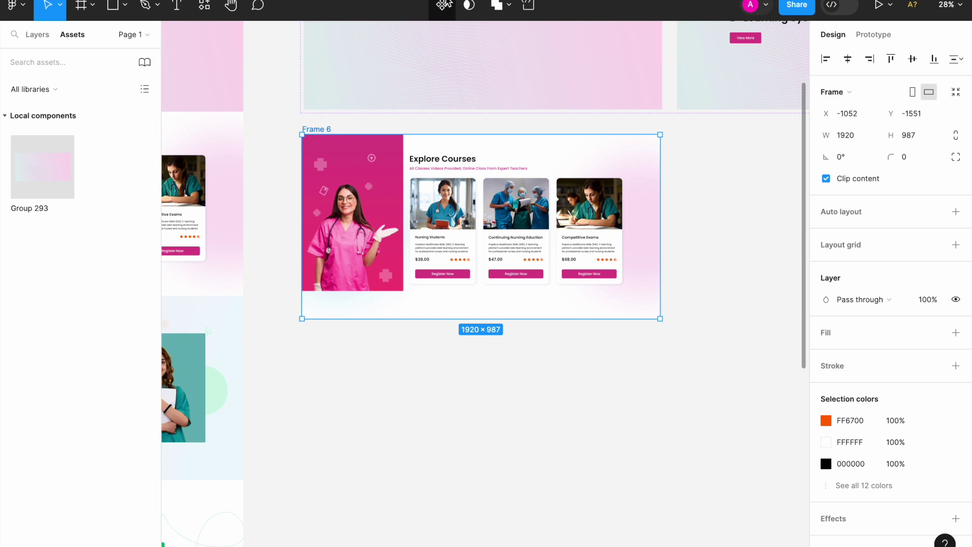
{"action": "left_click", "coordinate": [444, 5]}
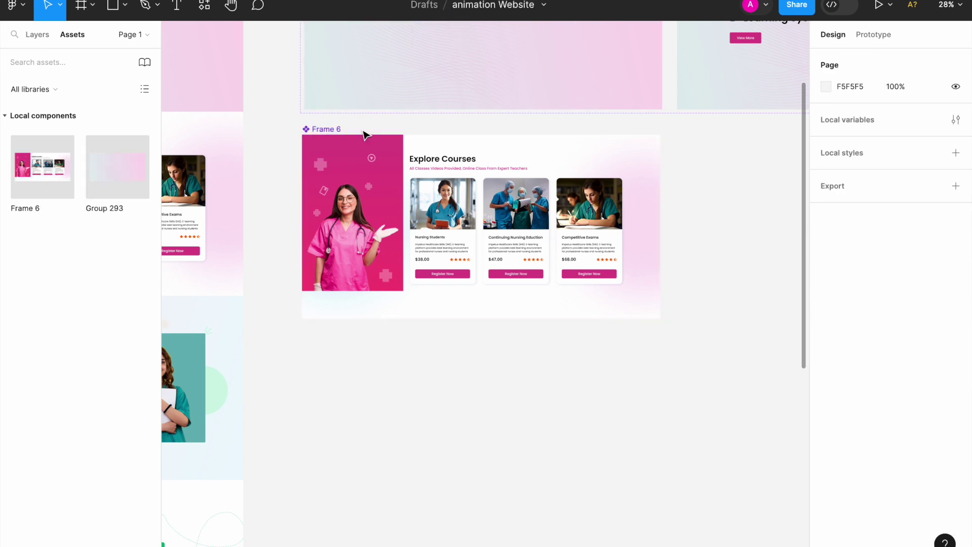
{"action": "left_click", "coordinate": [891, 292]}
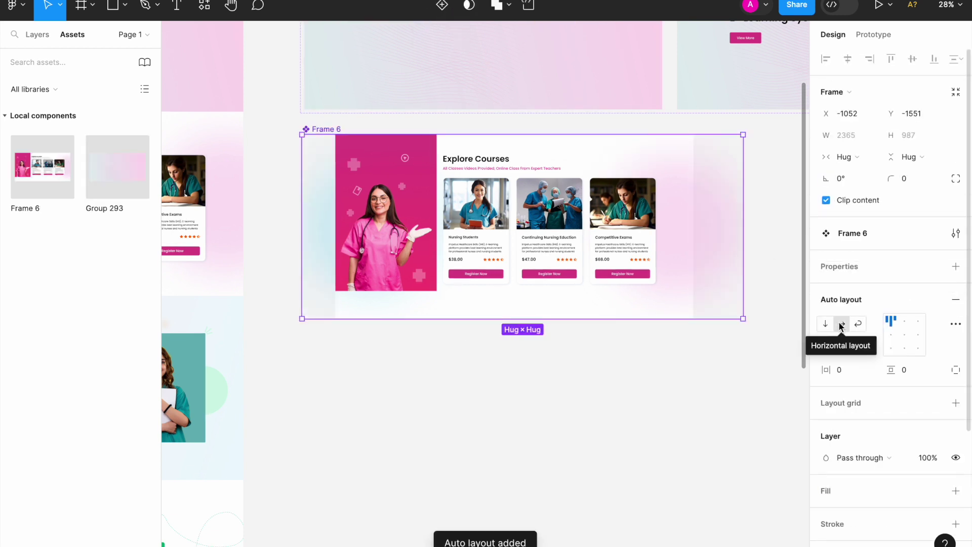
- Undo the auto layout, add Variant2, and arrange both variants horizontally with auto layout
{"action": "key", "text": "ctrl+z"}
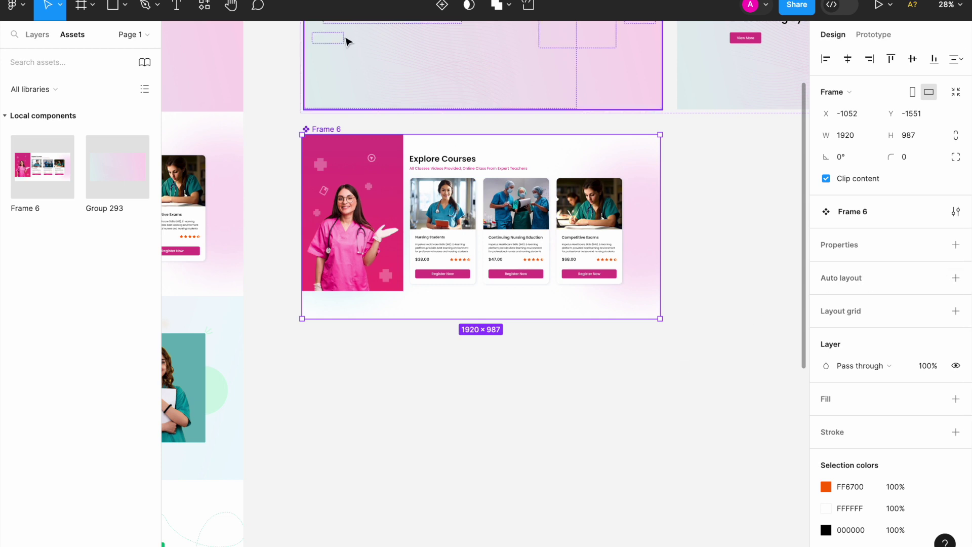
{"action": "left_click", "coordinate": [442, 5]}
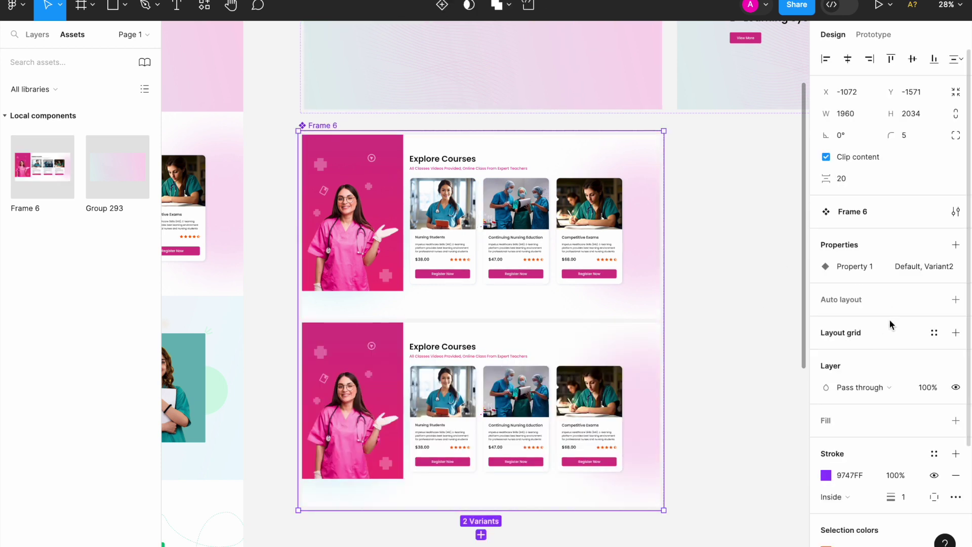
{"action": "key", "text": "shift+a"}
{"action": "left_click", "coordinate": [842, 327]}
{"action": "left_click", "coordinate": [395, 412]}
{"action": "scroll", "coordinate": [571, 213], "scroll_direction": "right", "scroll_amount": 3}
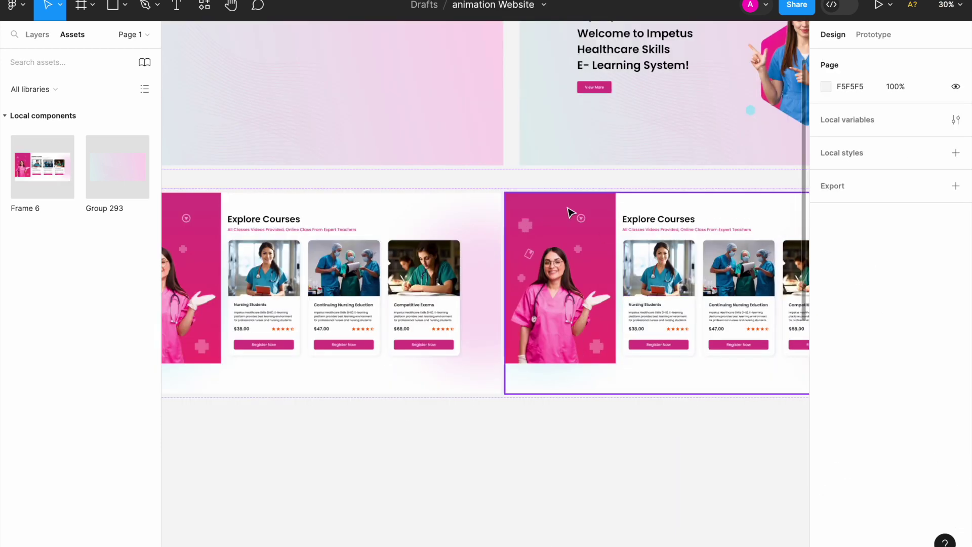
- Set a 20 gap between the Frame 6 variants and select the Default variant
{"action": "left_click", "coordinate": [573, 212]}
{"action": "scroll", "coordinate": [572, 213], "scroll_direction": "down", "scroll_amount": 3}
{"action": "left_click", "coordinate": [844, 351]}
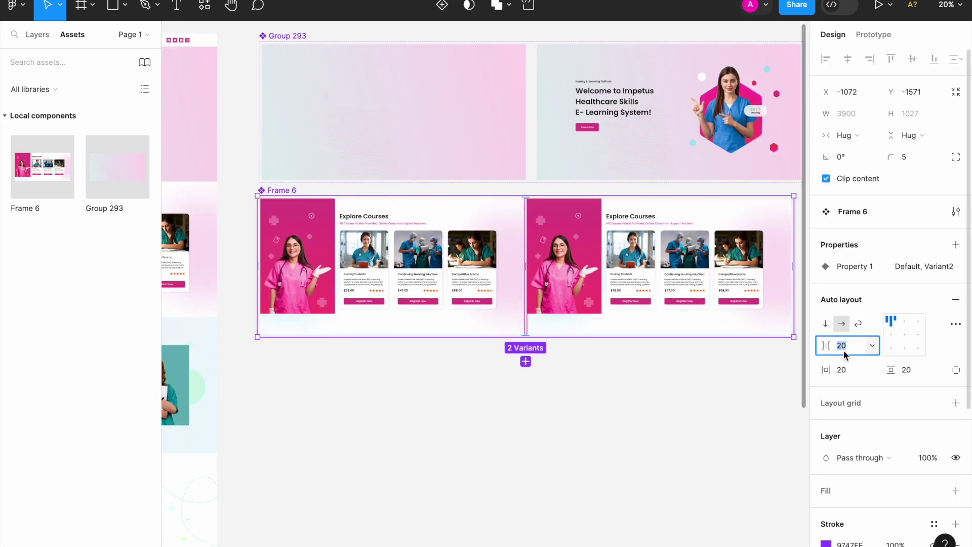
{"action": "left_click", "coordinate": [586, 434]}
{"action": "scroll", "coordinate": [296, 273], "scroll_direction": "up", "scroll_amount": 3}
{"action": "left_click", "coordinate": [296, 274]}
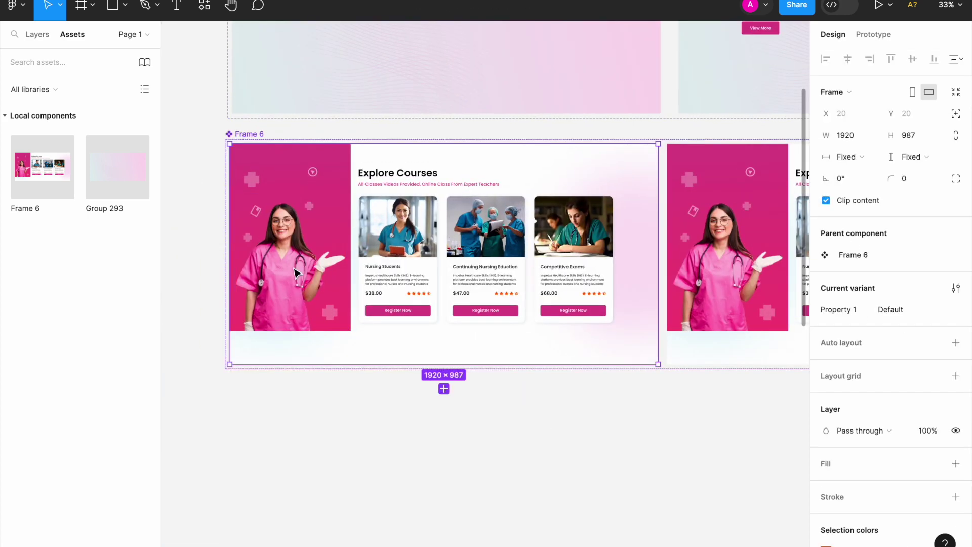
{"action": "scroll", "coordinate": [304, 273], "scroll_direction": "up", "scroll_amount": 1}
- Set the nurse photo's layer opacity to 0% in the Default variant
{"action": "left_click", "coordinate": [319, 273]}
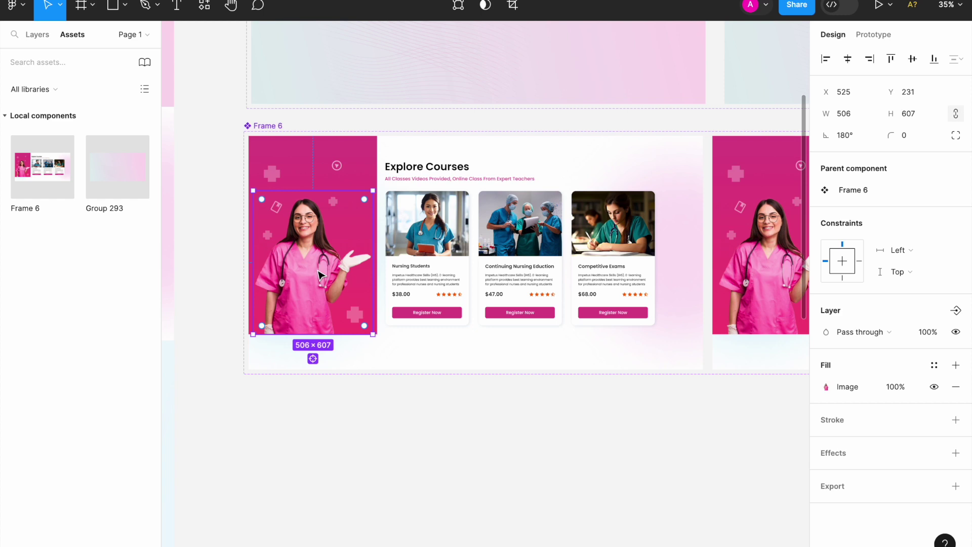
{"action": "left_click_drag", "start_coordinate": [319, 273], "coordinate": [319, 300]}
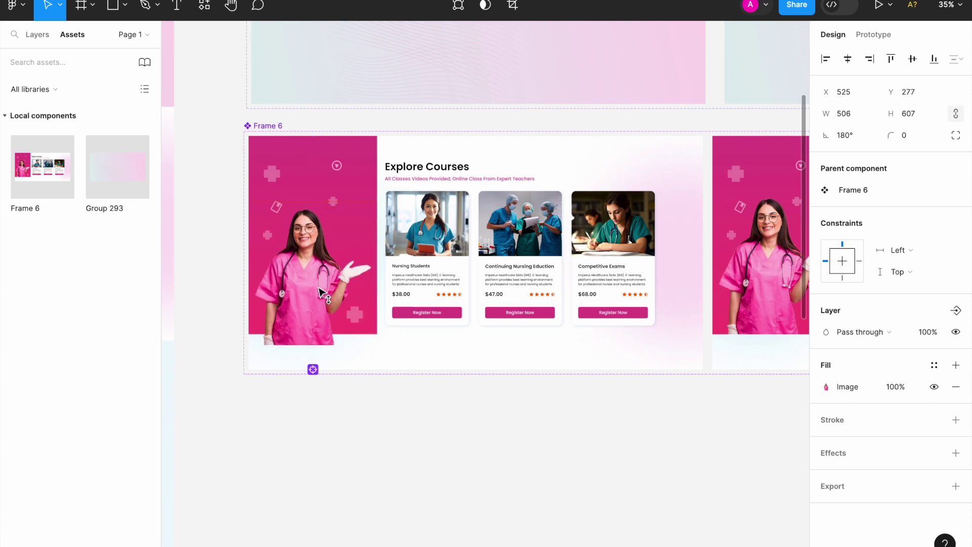
{"action": "key", "text": "ctrl+z"}
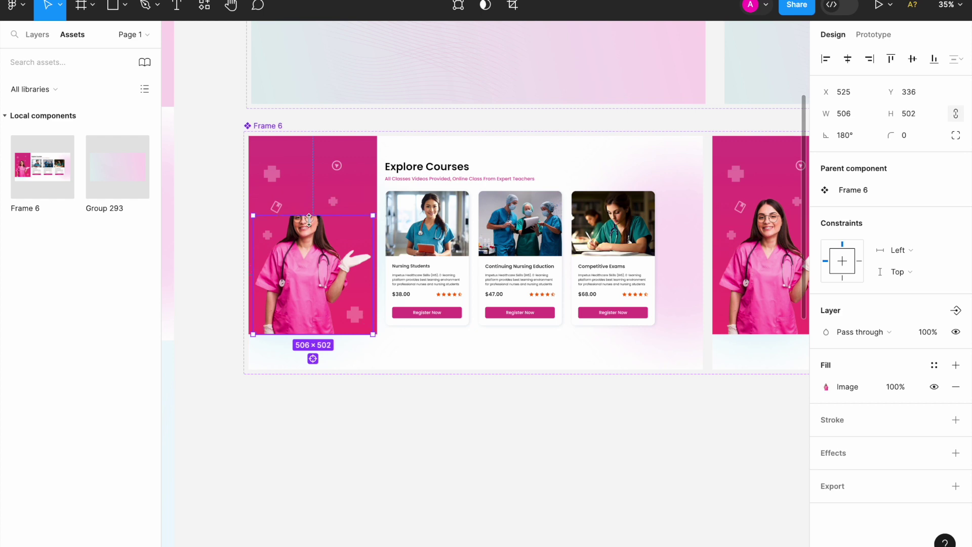
{"action": "left_click_drag", "start_coordinate": [309, 215], "coordinate": [311, 268]}
{"action": "key", "text": "ctrl+z"}
{"action": "key", "text": "shift+Left"}
{"action": "key", "text": "shift+Left"}
{"action": "key", "text": "shift+Left"}
{"action": "key", "text": "shift+Left"}
{"action": "key", "text": "shift+Left"}
{"action": "key", "text": "shift+Left"}
{"action": "key", "text": "shift+Left"}
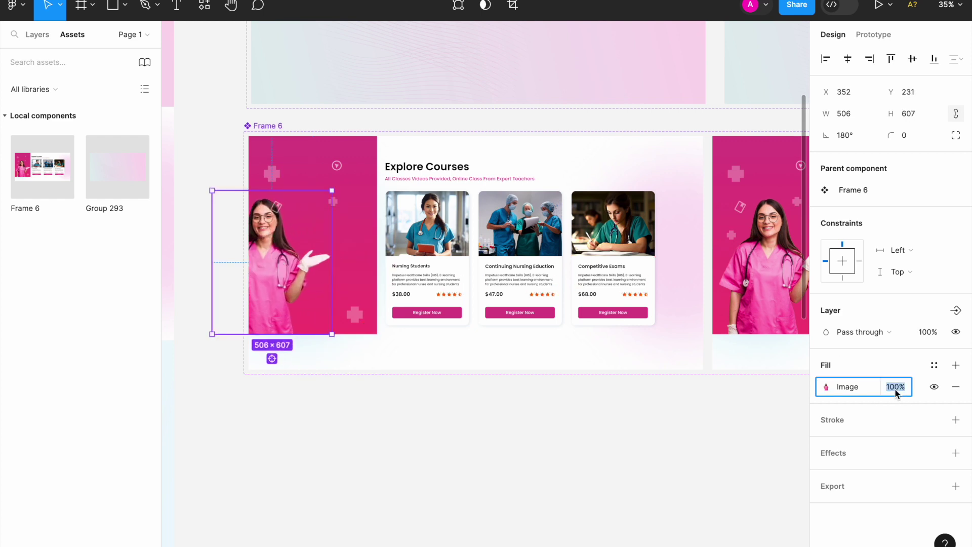
{"action": "left_click", "coordinate": [928, 332]}
{"action": "type", "text": "0"}
{"action": "key", "text": "Return"}
{"action": "left_click", "coordinate": [405, 122]}
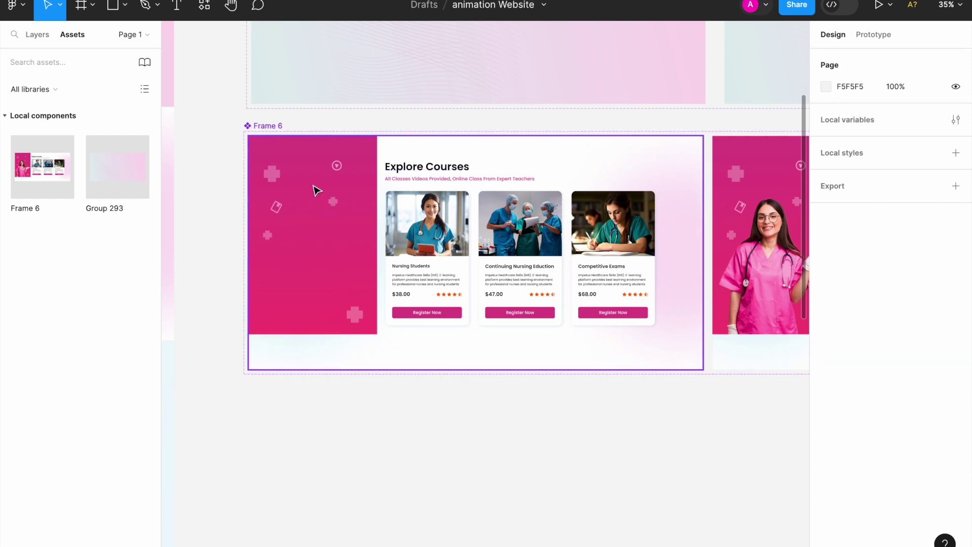
- Select the decorative crosses and book shape and shrink them to 253.93×419.25
{"action": "scroll", "coordinate": [317, 187], "scroll_direction": "up", "scroll_amount": 2}
{"action": "left_click", "coordinate": [266, 176]}
{"action": "left_click", "coordinate": [282, 146]}
{"action": "left_click", "coordinate": [261, 167]}
{"action": "left_click", "coordinate": [256, 170]}
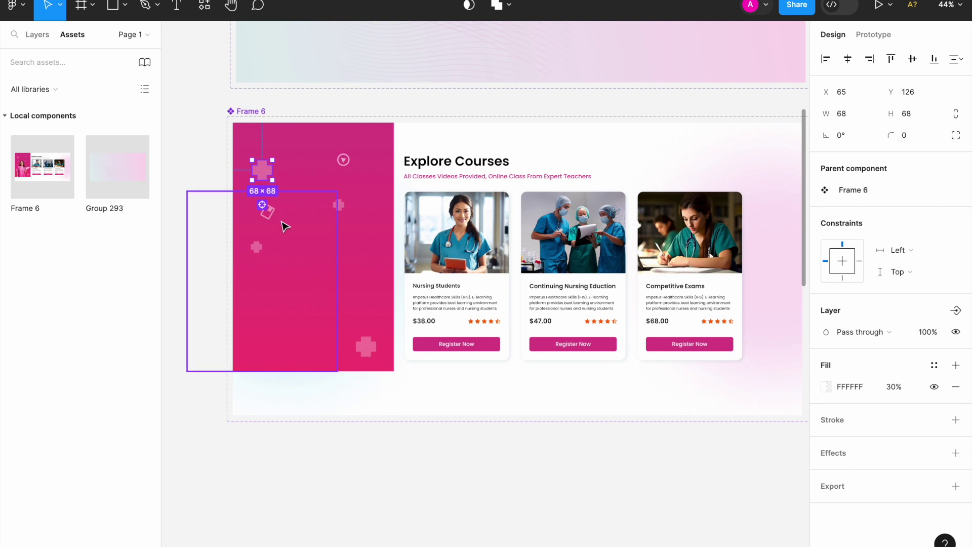
{"action": "left_click", "coordinate": [272, 214], "text": "shift"}
{"action": "left_click", "coordinate": [255, 247], "text": "shift"}
{"action": "scroll", "coordinate": [255, 250], "scroll_direction": "up", "scroll_amount": 5}
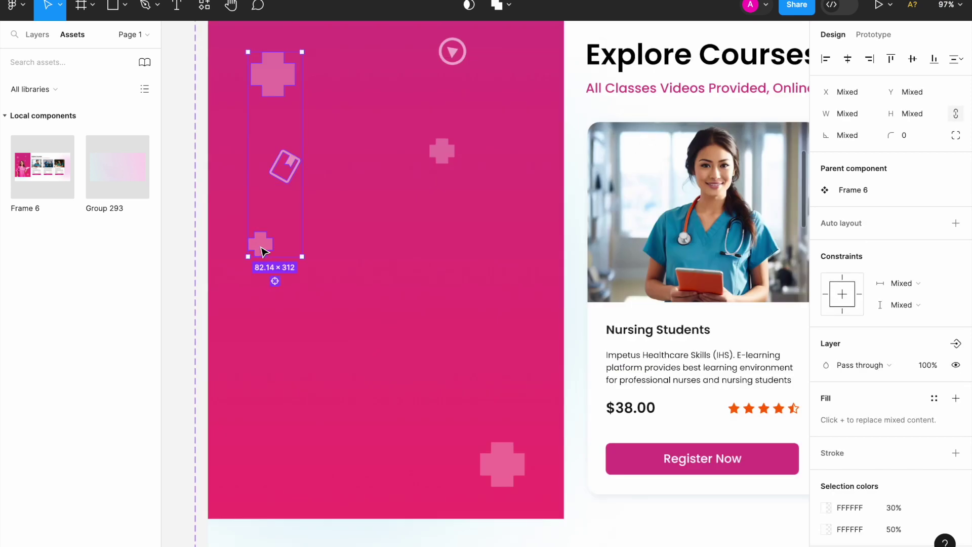
{"action": "left_click", "coordinate": [501, 468], "text": "shift"}
{"action": "scroll", "coordinate": [438, 325], "scroll_direction": "down", "scroll_amount": 5}
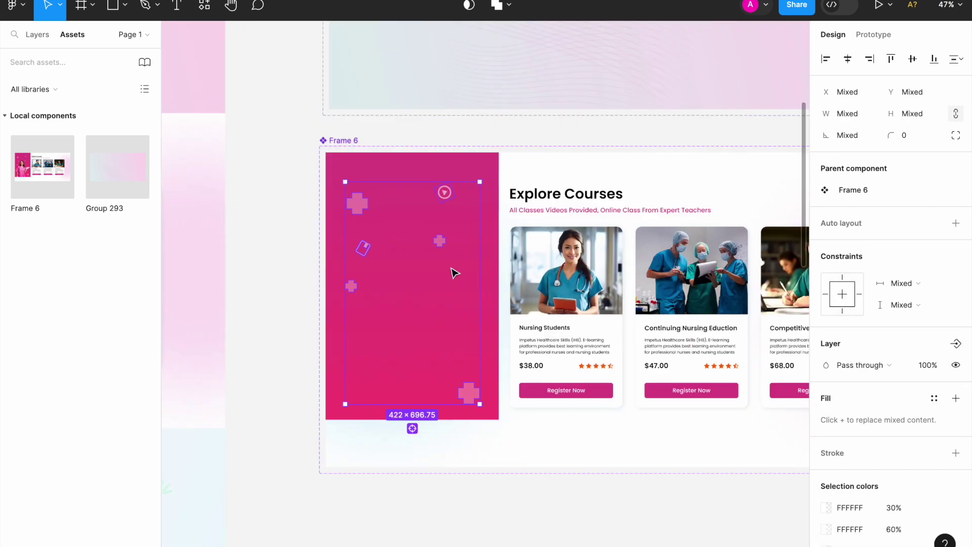
{"action": "left_click_drag", "start_coordinate": [477, 184], "coordinate": [460, 208]}
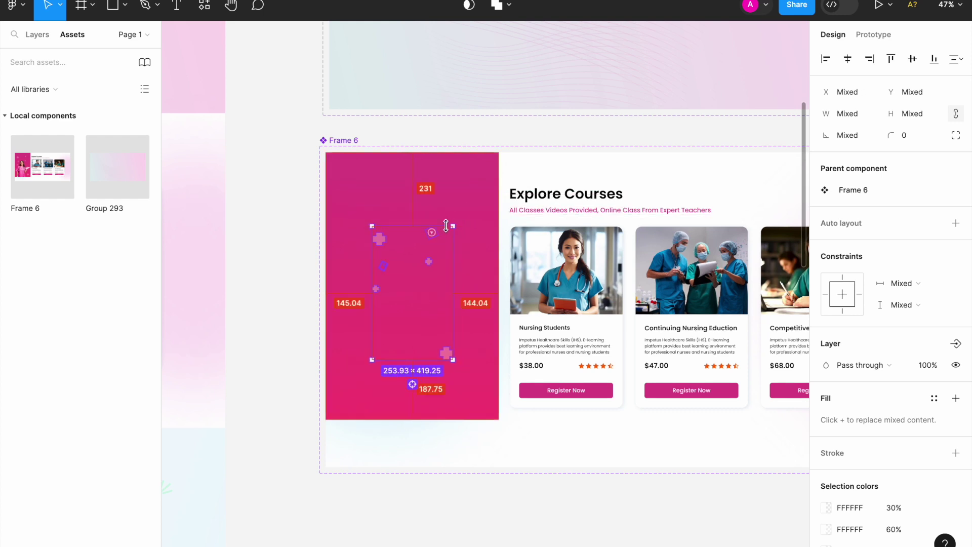
- Set the shrunk decorative shapes' opacity to 0%
{"action": "type", "text": "0"}
{"action": "key", "text": "Return"}
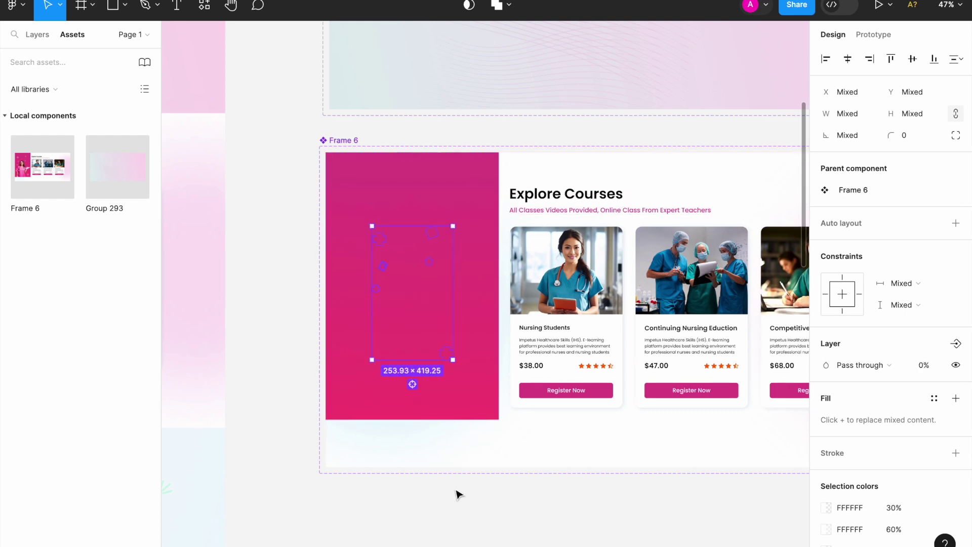
{"action": "left_click", "coordinate": [455, 495]}
{"action": "scroll", "coordinate": [463, 258], "scroll_direction": "down", "scroll_amount": 1}
{"action": "left_click", "coordinate": [465, 259]}
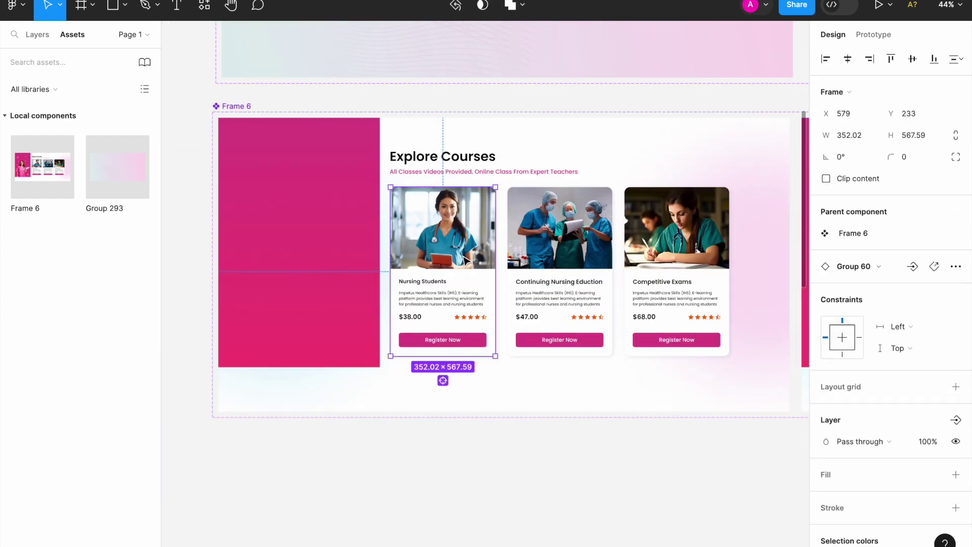
- Move the three course cards down, nudging the Competitive Exams card lower
{"action": "left_click", "coordinate": [560, 228], "text": "shift"}
{"action": "left_click", "coordinate": [671, 241], "text": "shift"}
{"action": "left_click_drag", "start_coordinate": [671, 241], "coordinate": [671, 271]}
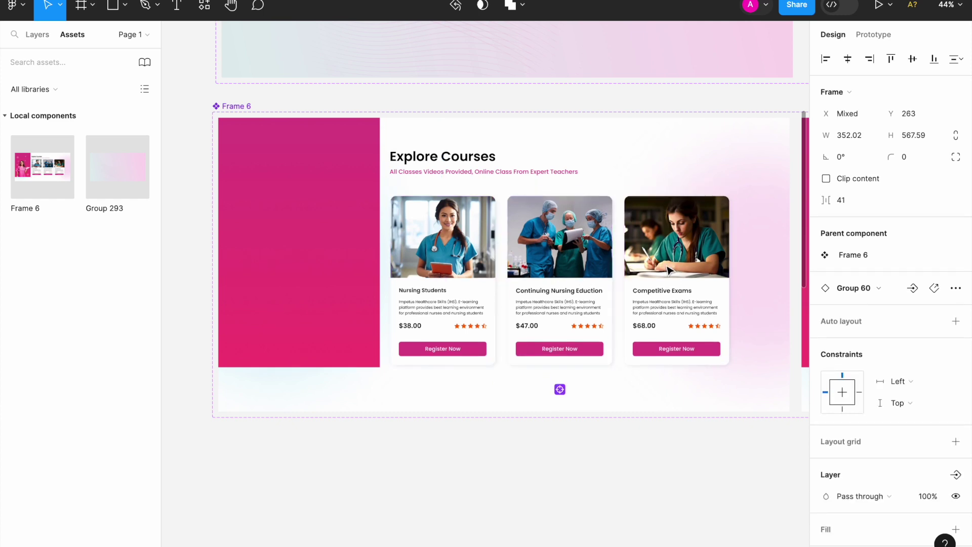
{"action": "left_click_drag", "start_coordinate": [605, 273], "coordinate": [605, 309]}
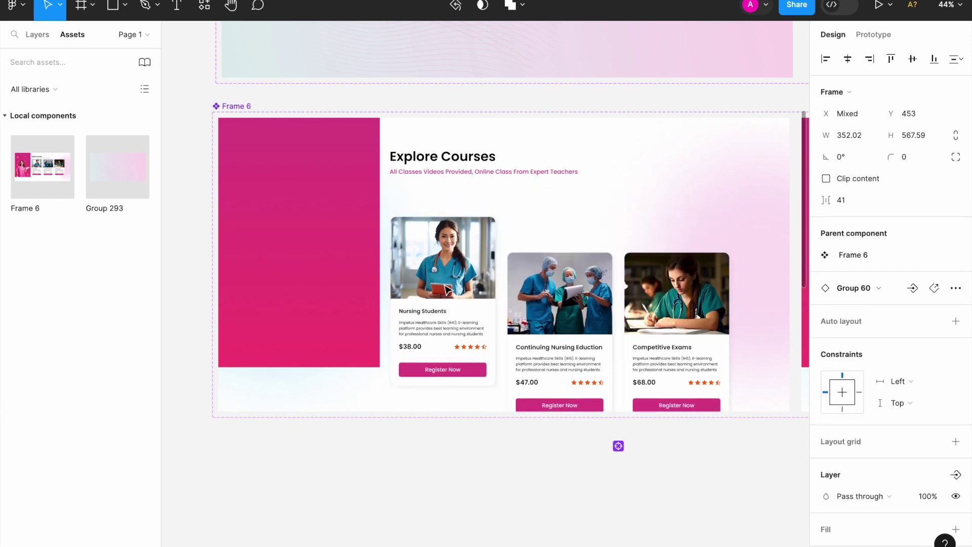
{"action": "left_click", "coordinate": [604, 309], "text": "shift"}
{"action": "key", "text": "shift+Down"}
{"action": "key", "text": "shift+Down"}
{"action": "key", "text": "shift+Down"}
{"action": "key", "text": "shift+Down"}
{"action": "key", "text": "shift+Down"}
{"action": "key", "text": "shift+Down"}
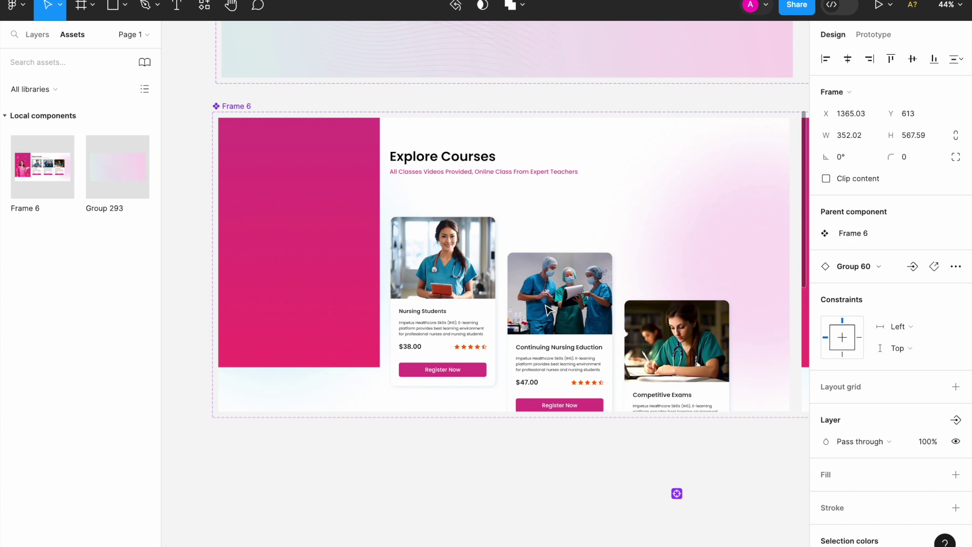
- Set the three course cards' layer opacity to 0%
{"action": "key", "text": "Escape"}
{"action": "key", "text": "Return"}
{"action": "left_click", "coordinate": [456, 263]}
{"action": "left_click", "coordinate": [533, 313], "text": "shift"}
{"action": "left_click", "coordinate": [683, 337], "text": "shift"}
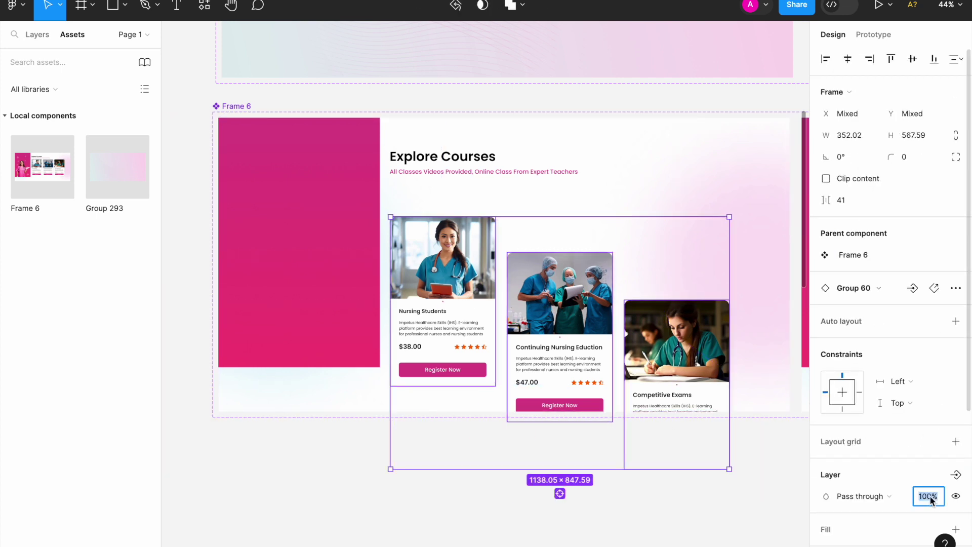
{"action": "type", "text": "0"}
{"action": "key", "text": "Return"}
{"action": "left_click", "coordinate": [289, 454]}
- Offset the Explore Courses heading and subtitle left and set their opacity to 0%
{"action": "left_click", "coordinate": [484, 172]}
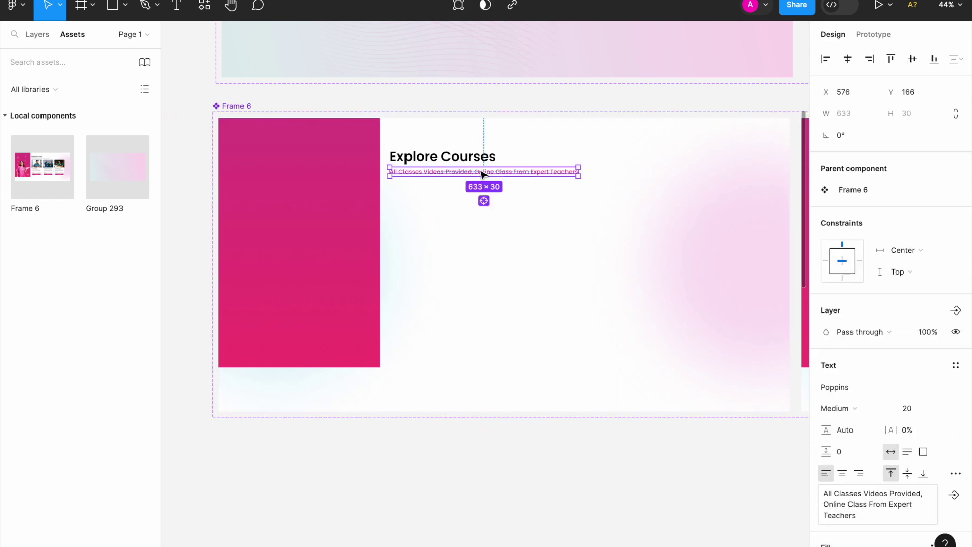
{"action": "left_click", "coordinate": [476, 158], "text": "shift"}
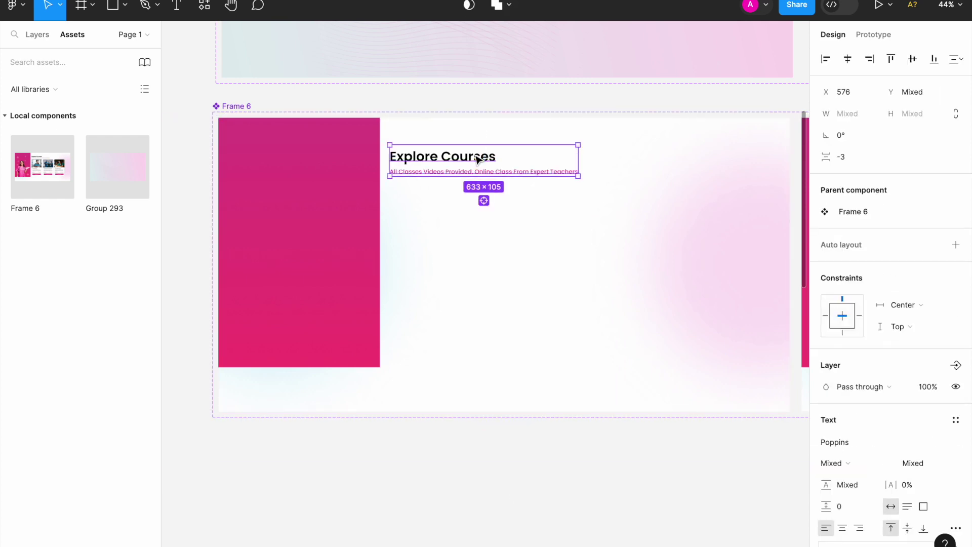
{"action": "key", "text": "shift+Right"}
{"action": "key", "text": "shift+Right"}
{"action": "key", "text": "shift+Right"}
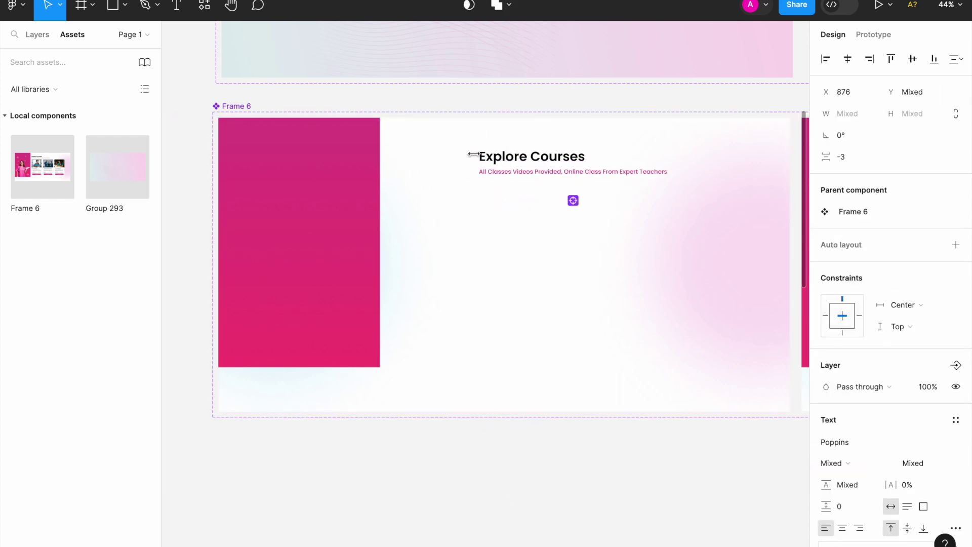
{"action": "key", "text": "ctrl+z"}
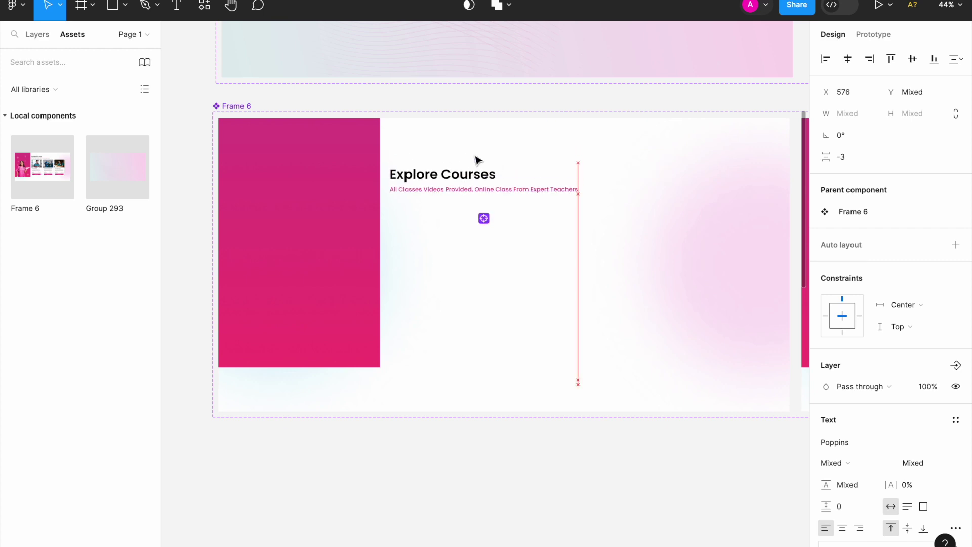
{"action": "key", "text": "ctrl+z"}
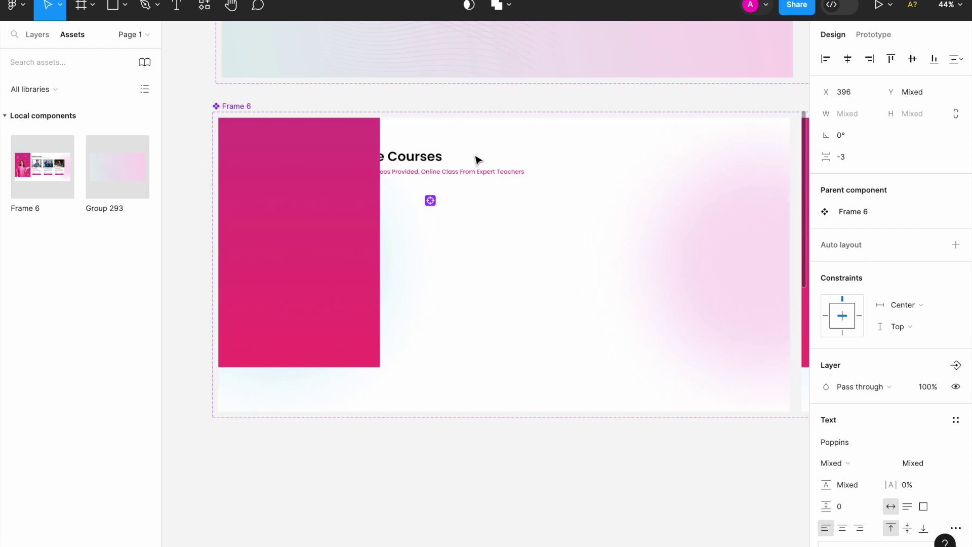
{"action": "type", "text": "0"}
{"action": "key", "text": "Return"}
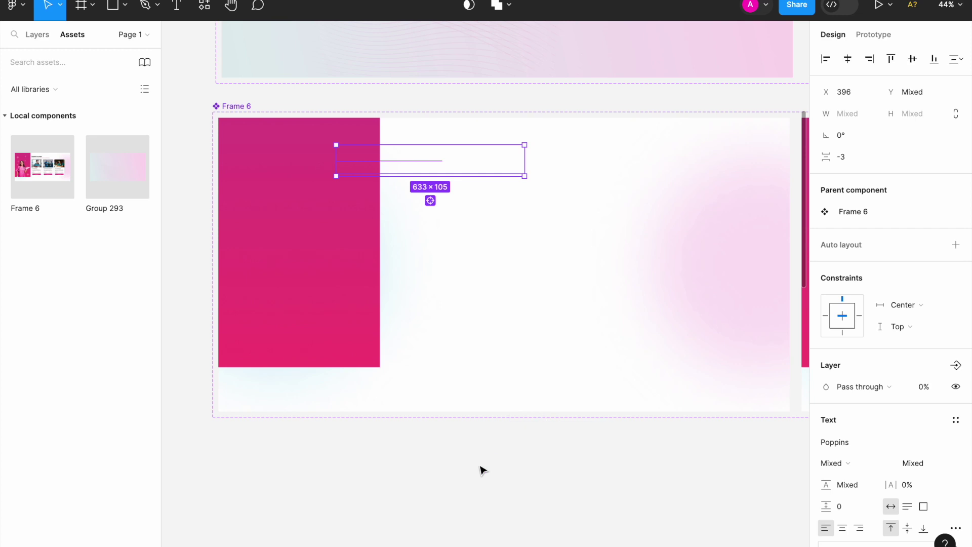
{"action": "left_click", "coordinate": [481, 468]}
{"action": "scroll", "coordinate": [448, 230], "scroll_direction": "down", "scroll_amount": 5}
{"action": "scroll", "coordinate": [687, 231], "scroll_direction": "up", "scroll_amount": 2}
{"action": "left_click", "coordinate": [218, 143]}
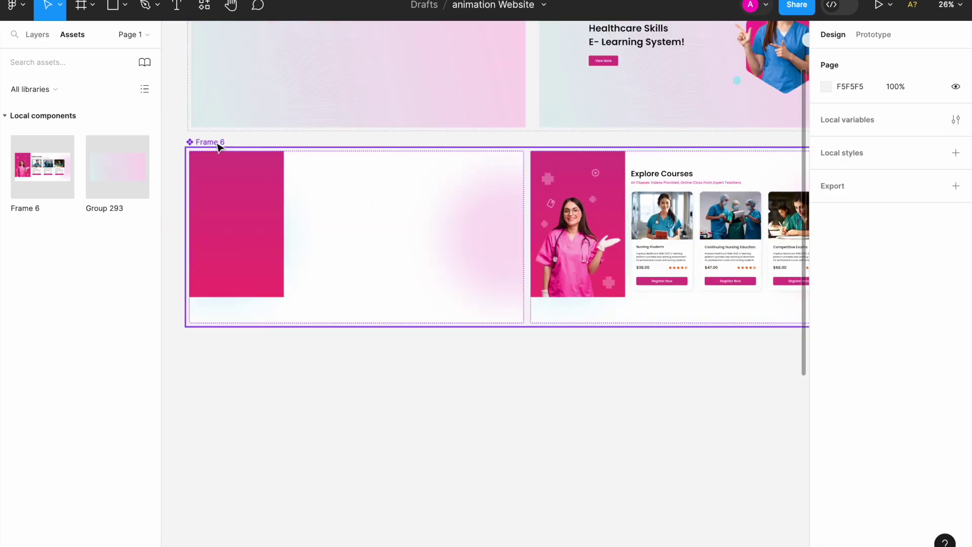
- Add a Mouse enter interaction smart-animating the faded Default variant to Variant2
{"action": "left_click", "coordinate": [862, 33]}
{"action": "scroll", "coordinate": [628, 206], "scroll_direction": "up", "scroll_amount": 5}
{"action": "left_click", "coordinate": [329, 253]}
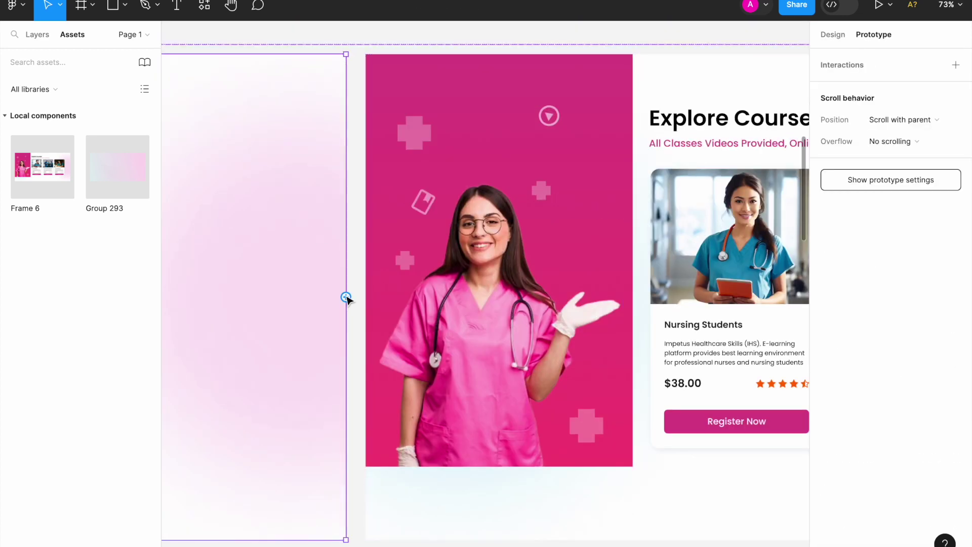
{"action": "left_click_drag", "start_coordinate": [347, 298], "coordinate": [404, 324]}
{"action": "left_click", "coordinate": [335, 330]}
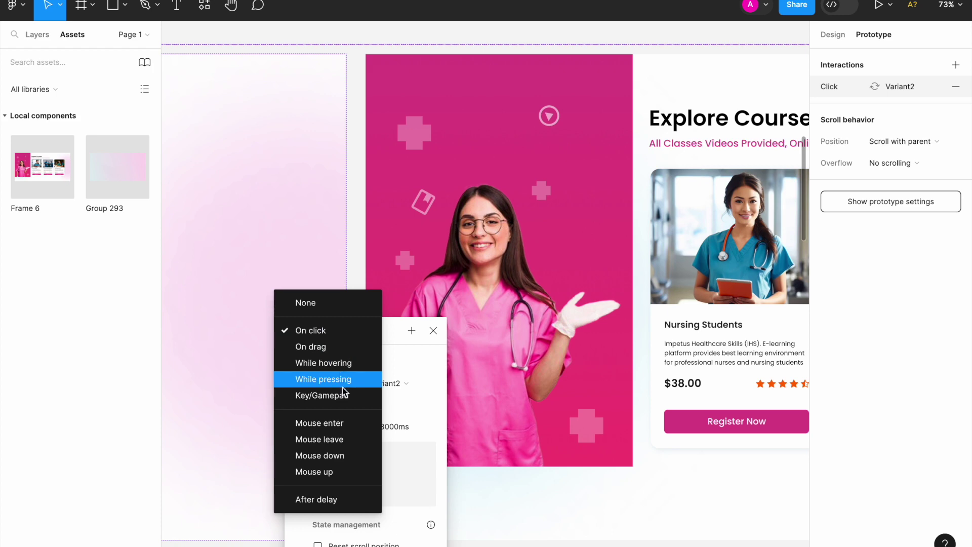
{"action": "left_click", "coordinate": [319, 422]}
{"action": "scroll", "coordinate": [374, 327], "scroll_direction": "down", "scroll_amount": 3}
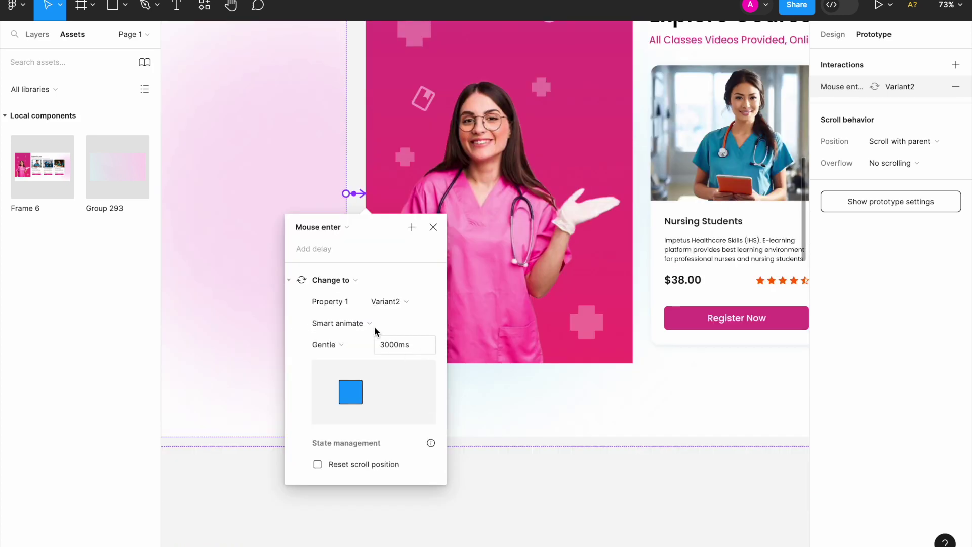
{"action": "key", "text": "Escape"}
{"action": "key", "text": "shift+1"}
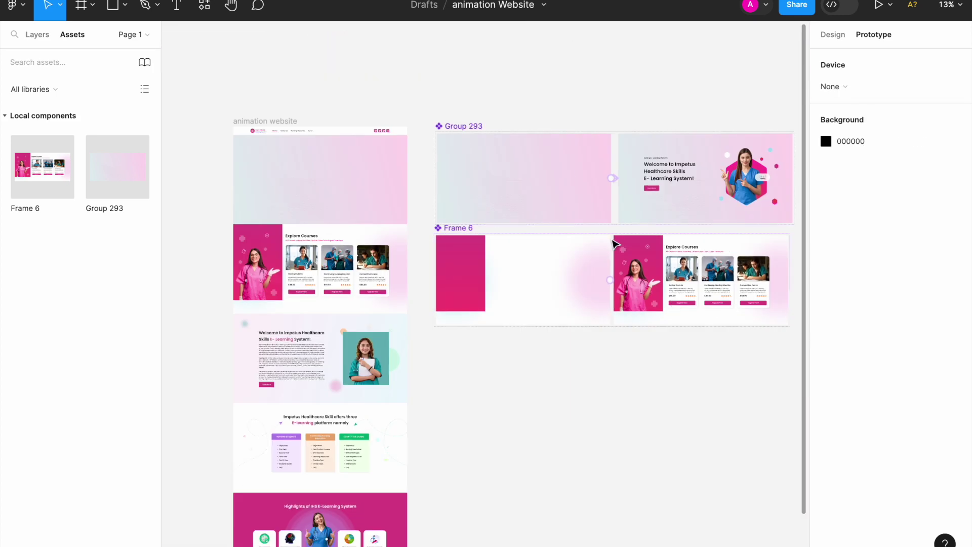
- Replace the page's Explore Courses section with the Frame 6 instance, aligned to the left edge
{"action": "left_click", "coordinate": [359, 99]}
{"action": "left_click", "coordinate": [479, 256]}
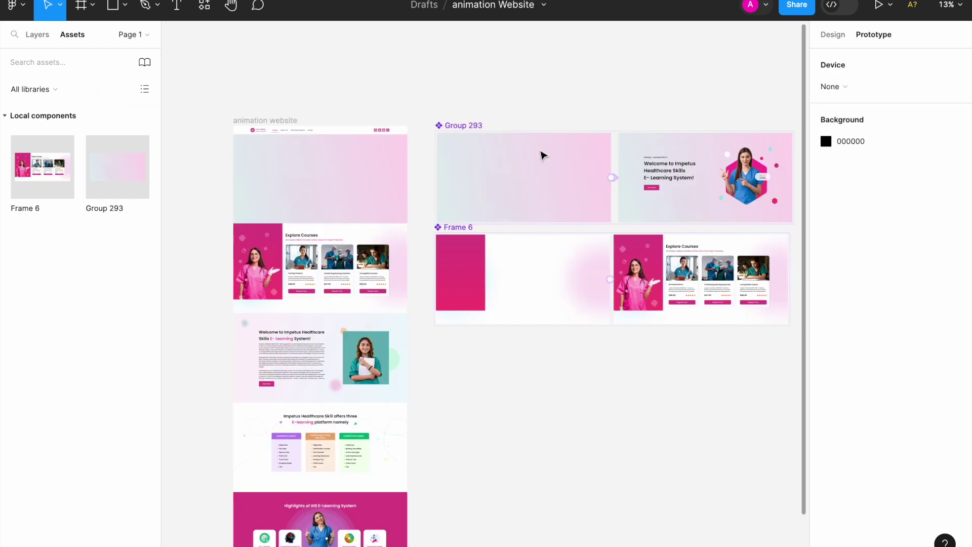
{"action": "left_click", "coordinate": [263, 249]}
{"action": "right_click", "coordinate": [264, 249]}
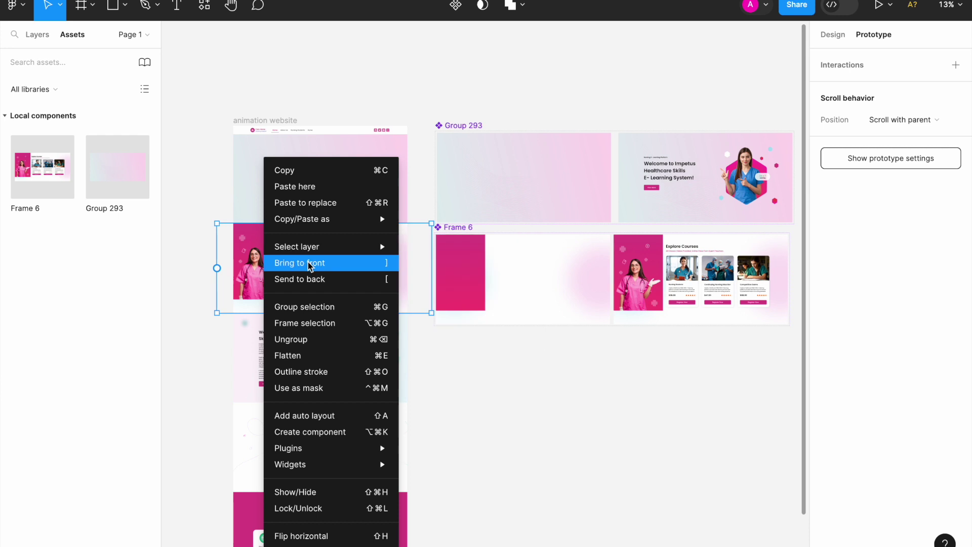
{"action": "left_click", "coordinate": [328, 203]}
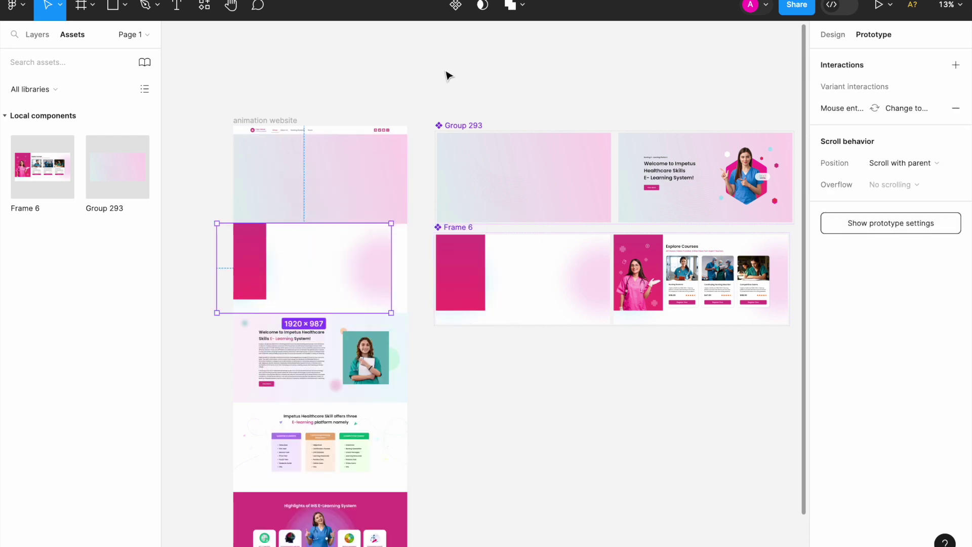
{"action": "left_click_drag", "start_coordinate": [328, 261], "coordinate": [345, 261]}
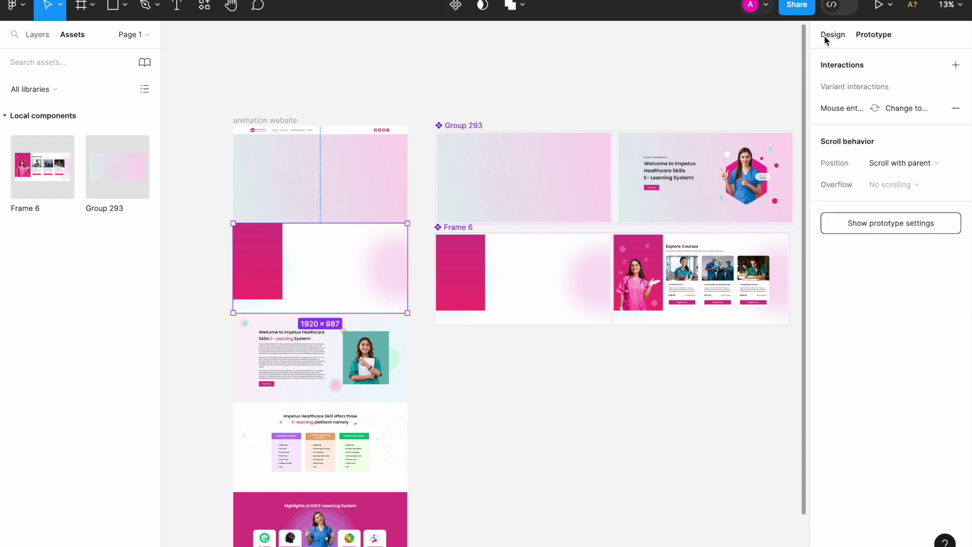
- Select the animation website frame and start presenting the prototype
{"action": "left_click", "coordinate": [841, 36]}
{"action": "left_click", "coordinate": [507, 76]}
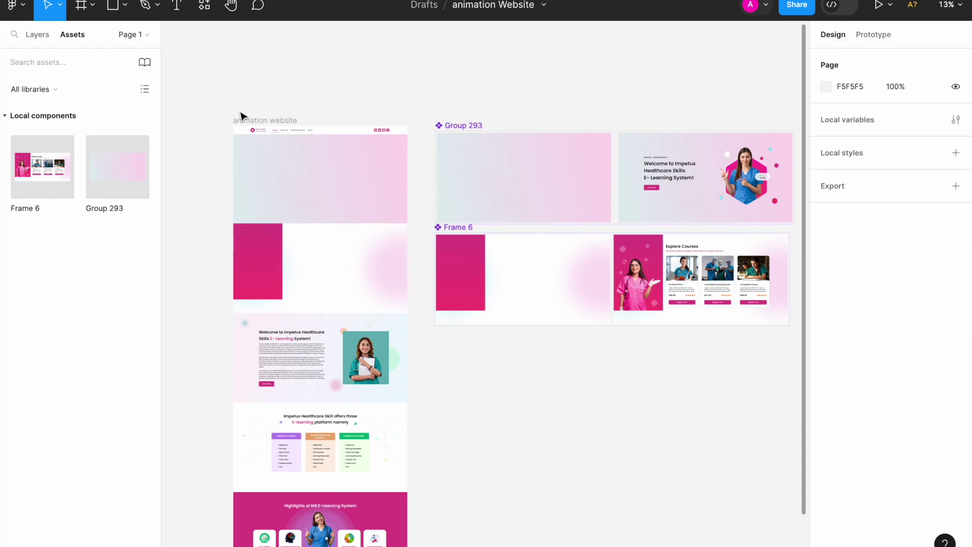
{"action": "left_click", "coordinate": [241, 117]}
{"action": "left_click", "coordinate": [879, 4]}
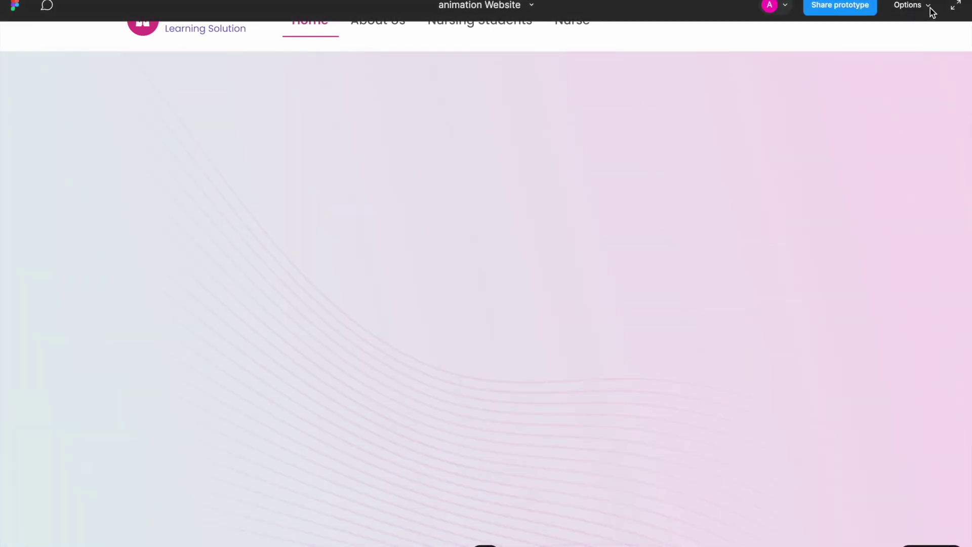
- Fit the presentation to screen width and scroll down through the page
{"action": "left_click", "coordinate": [929, 7]}
{"action": "left_click", "coordinate": [854, 66]}
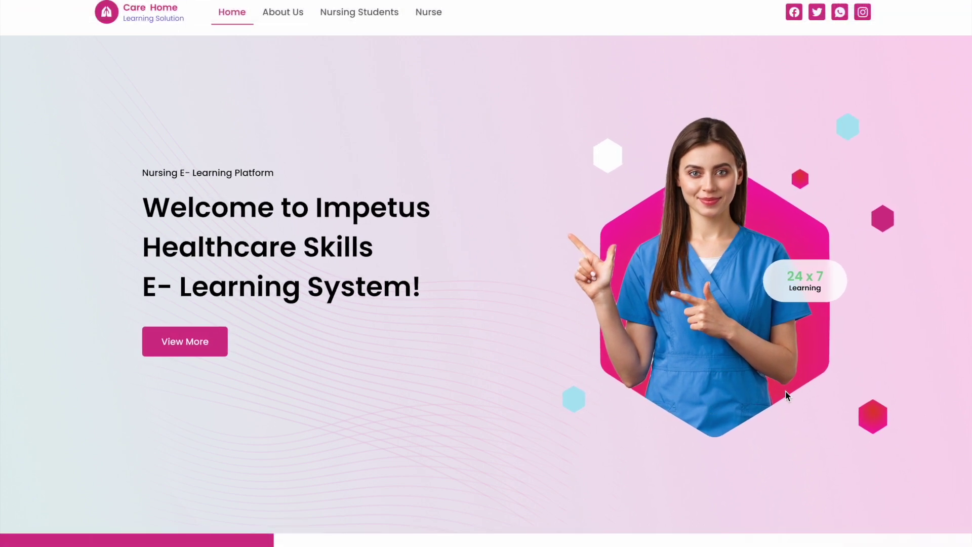
{"action": "scroll", "coordinate": [768, 504], "scroll_direction": "down", "scroll_amount": 4}
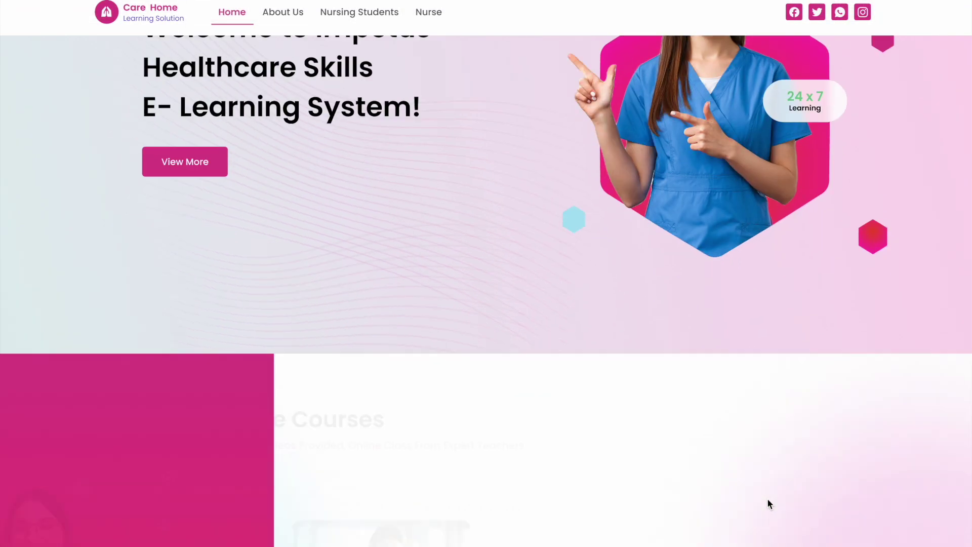
{"action": "scroll", "coordinate": [769, 504], "scroll_direction": "down", "scroll_amount": 3}
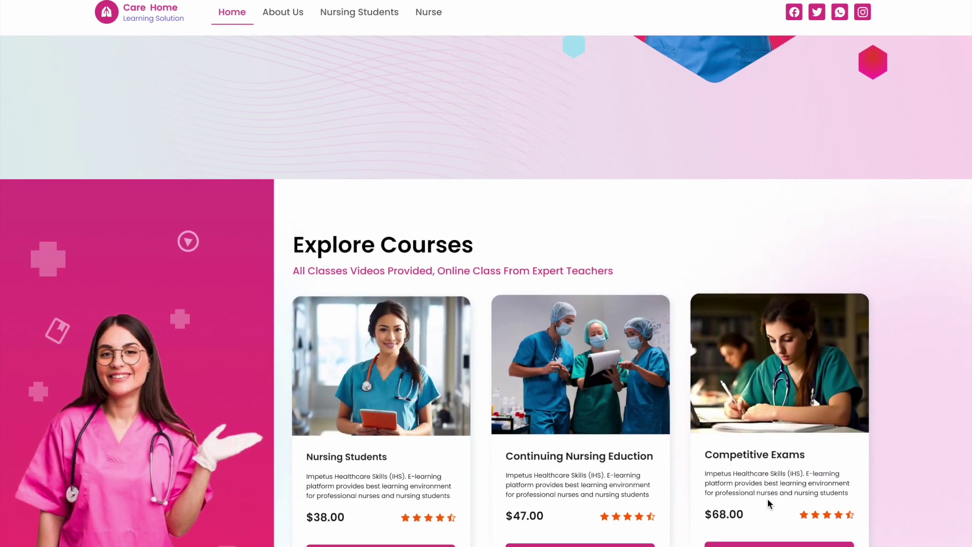
{"action": "scroll", "coordinate": [769, 501], "scroll_direction": "down", "scroll_amount": 3}
{"action": "scroll", "coordinate": [768, 498], "scroll_direction": "down", "scroll_amount": 3}
{"action": "scroll", "coordinate": [767, 498], "scroll_direction": "down", "scroll_amount": 2}
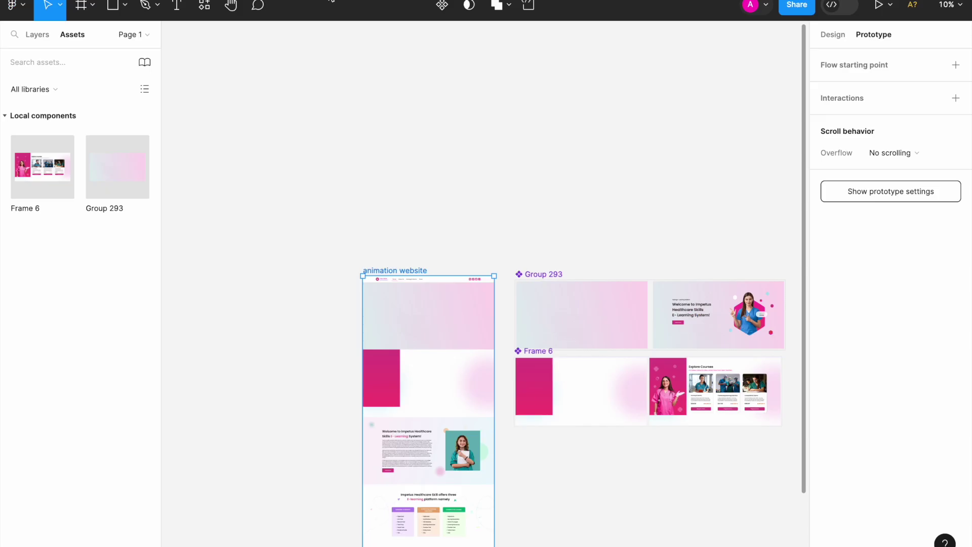
- Present the animation website again at fit width and scroll to the footer and back
{"action": "left_click", "coordinate": [314, 177]}
{"action": "left_click", "coordinate": [376, 272]}
{"action": "left_click", "coordinate": [880, 5]}
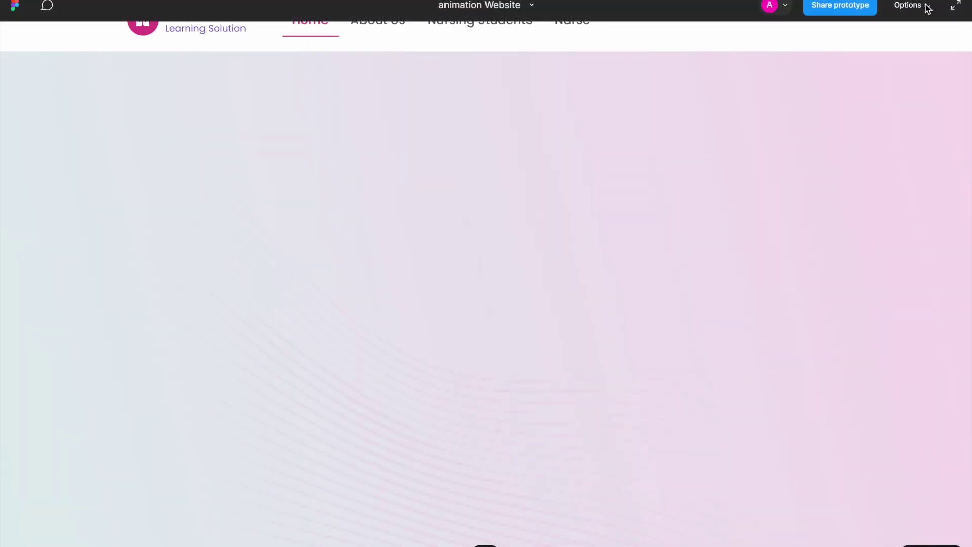
{"action": "left_click", "coordinate": [926, 6]}
{"action": "left_click", "coordinate": [859, 67]}
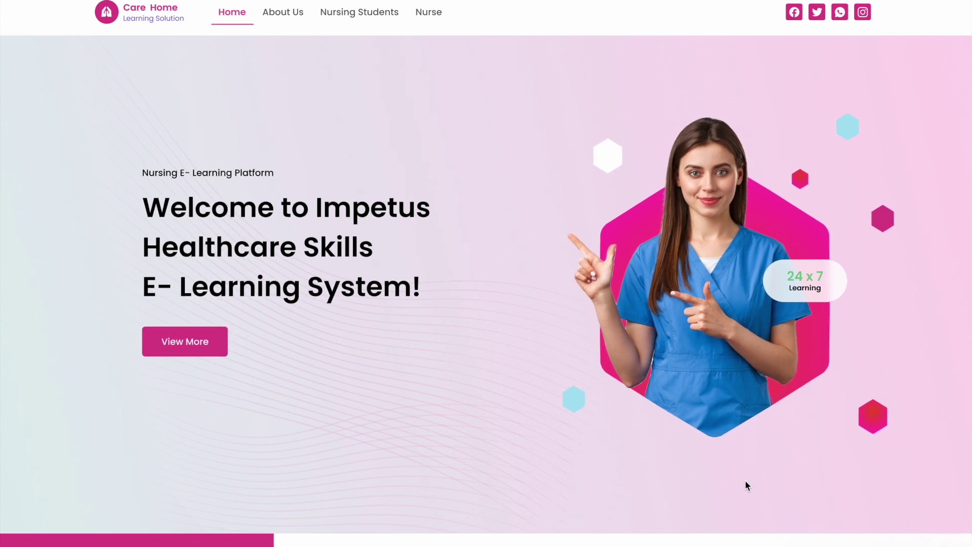
{"action": "scroll", "coordinate": [746, 486], "scroll_direction": "down", "scroll_amount": 5}
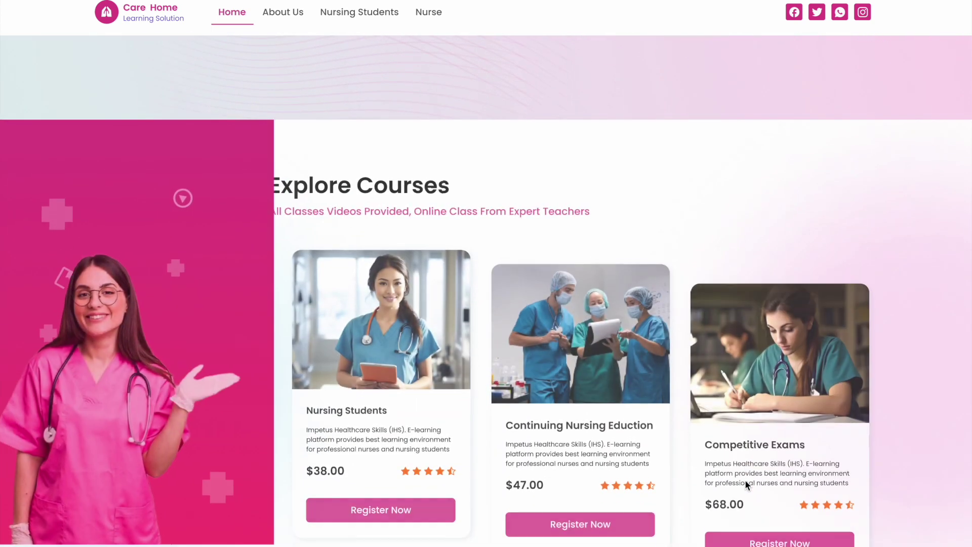
{"action": "scroll", "coordinate": [745, 481], "scroll_direction": "down", "scroll_amount": 1}
{"action": "scroll", "coordinate": [746, 481], "scroll_direction": "down", "scroll_amount": 4}
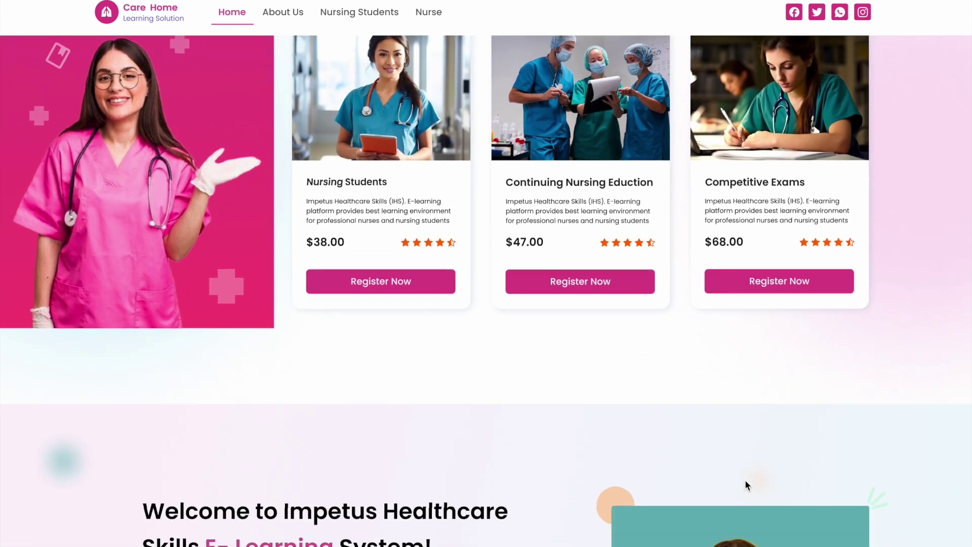
{"action": "scroll", "coordinate": [746, 481], "scroll_direction": "down", "scroll_amount": 3}
{"action": "scroll", "coordinate": [745, 481], "scroll_direction": "down", "scroll_amount": 3}
{"action": "scroll", "coordinate": [745, 482], "scroll_direction": "down", "scroll_amount": 8}
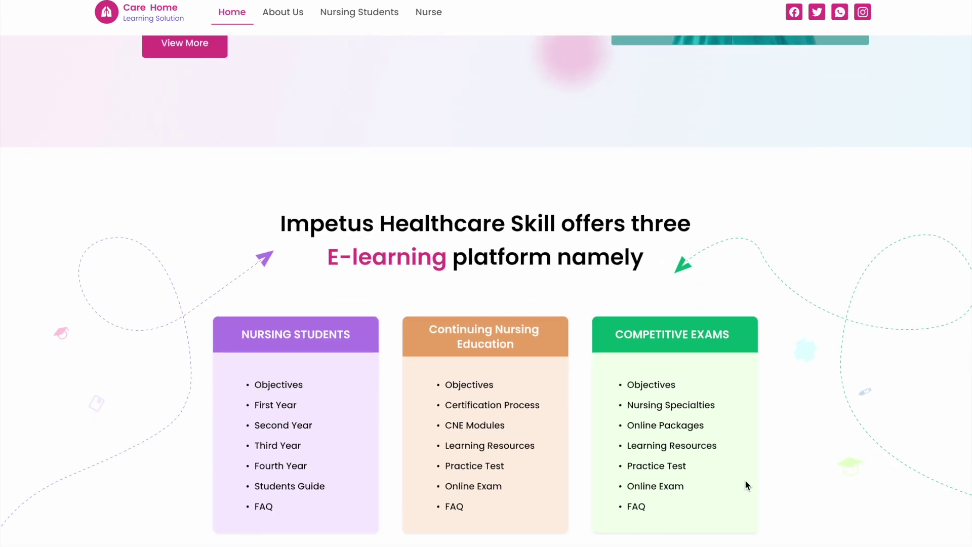
{"action": "scroll", "coordinate": [745, 481], "scroll_direction": "down", "scroll_amount": 8}
{"action": "scroll", "coordinate": [745, 482], "scroll_direction": "down", "scroll_amount": 3}
{"action": "scroll", "coordinate": [746, 481], "scroll_direction": "down", "scroll_amount": 1}
{"action": "scroll", "coordinate": [745, 482], "scroll_direction": "down", "scroll_amount": 2}
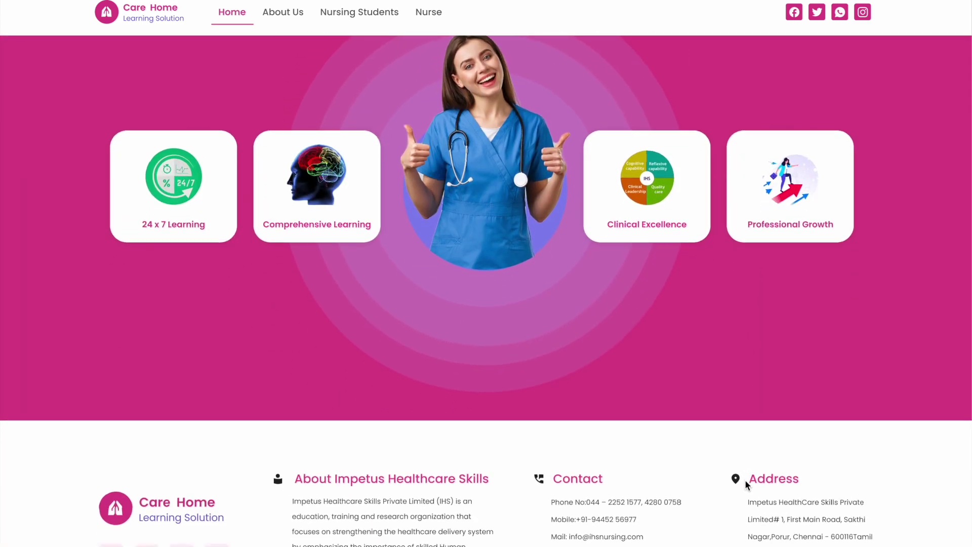
{"action": "scroll", "coordinate": [745, 480], "scroll_direction": "up", "scroll_amount": 2}
{"action": "scroll", "coordinate": [745, 480], "scroll_direction": "up", "scroll_amount": 4}
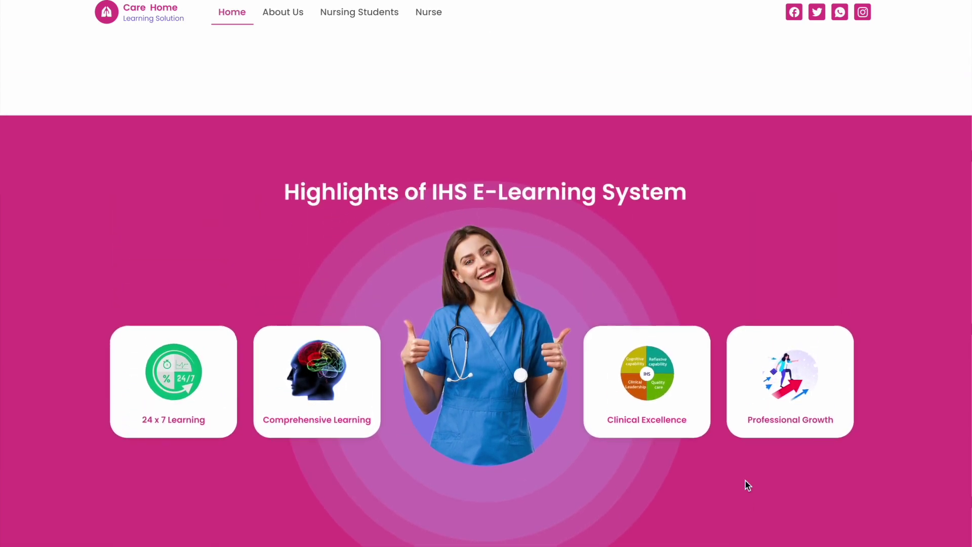
{"action": "scroll", "coordinate": [746, 481], "scroll_direction": "up", "scroll_amount": 5}
{"action": "scroll", "coordinate": [745, 481], "scroll_direction": "up", "scroll_amount": 5}
{"action": "scroll", "coordinate": [746, 480], "scroll_direction": "up", "scroll_amount": 3}
{"action": "scroll", "coordinate": [745, 481], "scroll_direction": "up", "scroll_amount": 3}
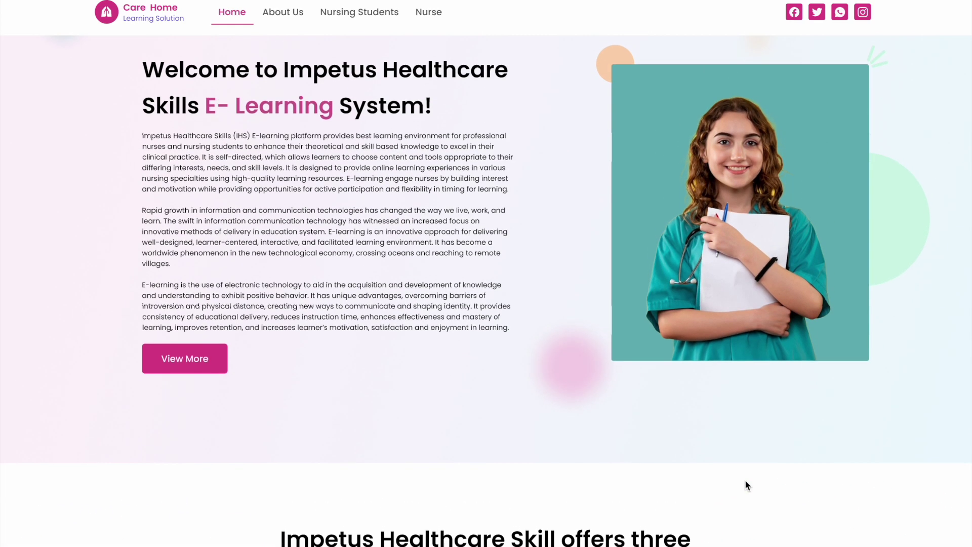
{"action": "scroll", "coordinate": [745, 479], "scroll_direction": "up", "scroll_amount": 2}
{"action": "scroll", "coordinate": [745, 479], "scroll_direction": "down", "scroll_amount": 10}
{"action": "scroll", "coordinate": [746, 479], "scroll_direction": "up", "scroll_amount": 1}
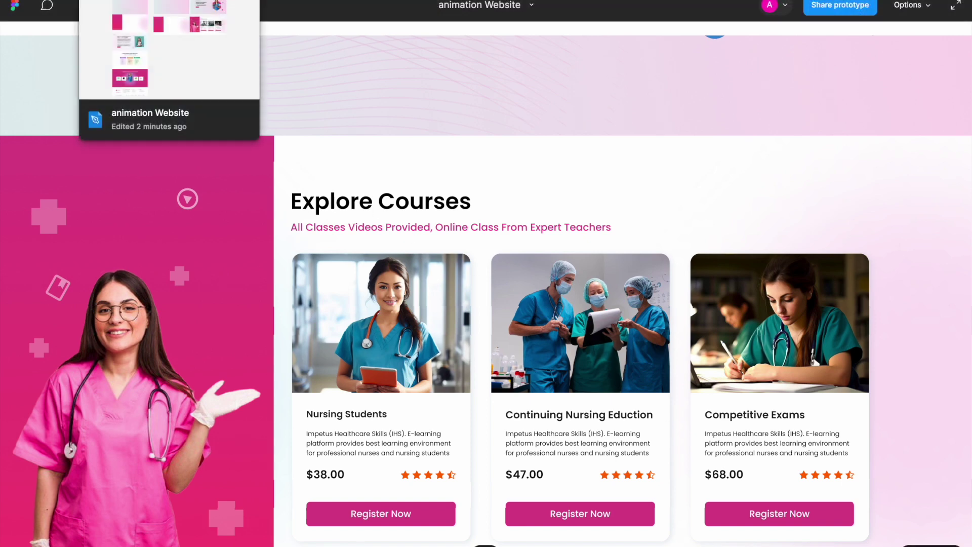
{"action": "scroll", "coordinate": [341, 158], "scroll_direction": "up", "scroll_amount": 4}
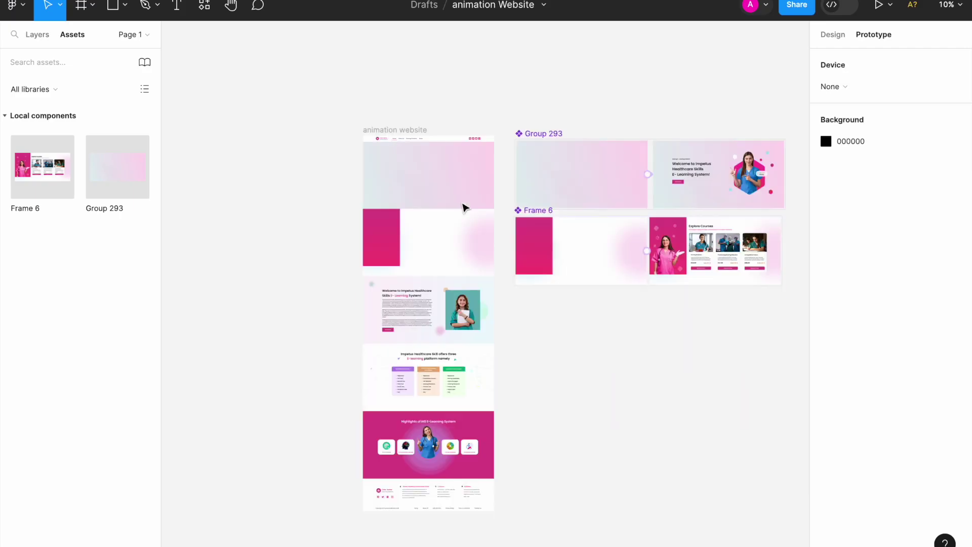
- Duplicate the Welcome section beside the others and make it component Group 305
{"action": "left_click", "coordinate": [307, 276]}
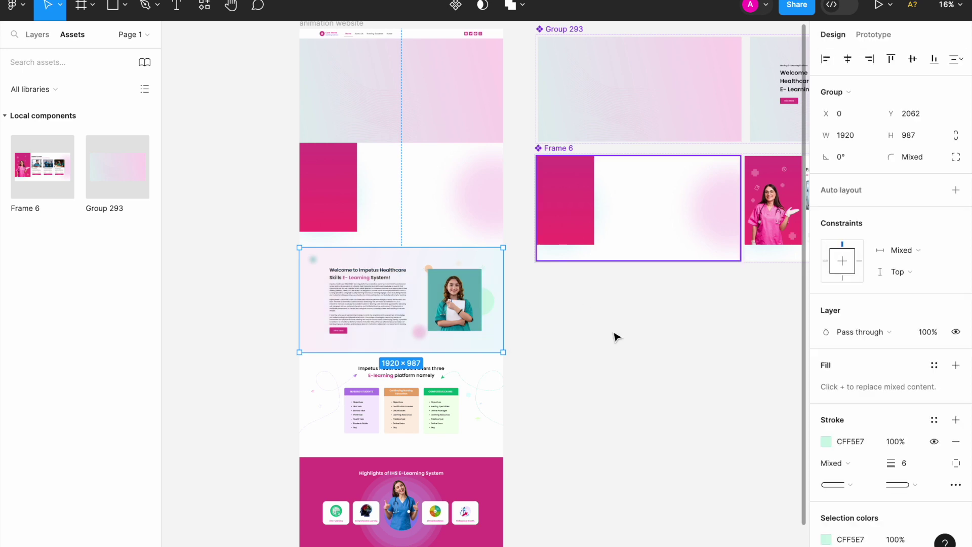
{"action": "left_click_drag", "start_coordinate": [438, 306], "coordinate": [647, 340]}
{"action": "scroll", "coordinate": [582, 324], "scroll_direction": "up", "scroll_amount": 5}
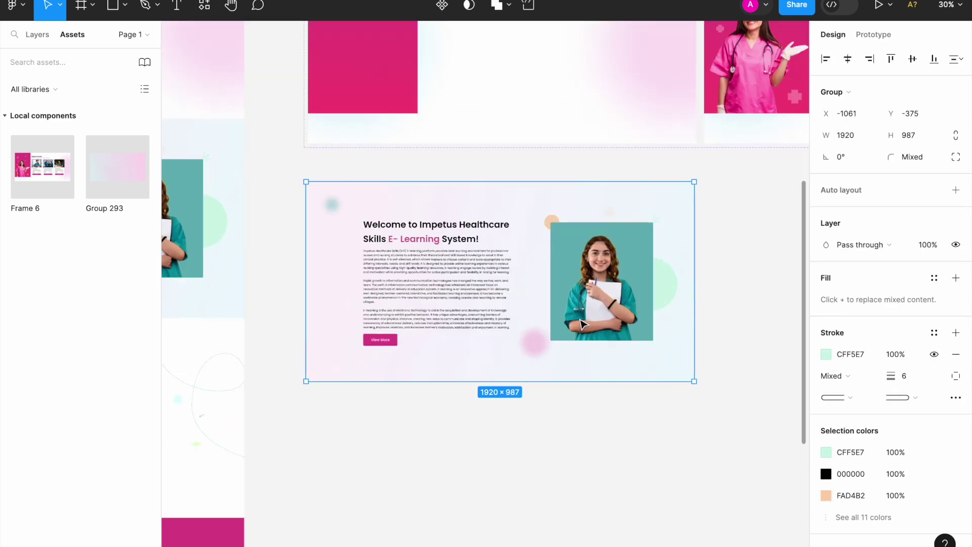
{"action": "left_click", "coordinate": [442, 7]}
{"action": "scroll", "coordinate": [491, 311], "scroll_direction": "down", "scroll_amount": 2}
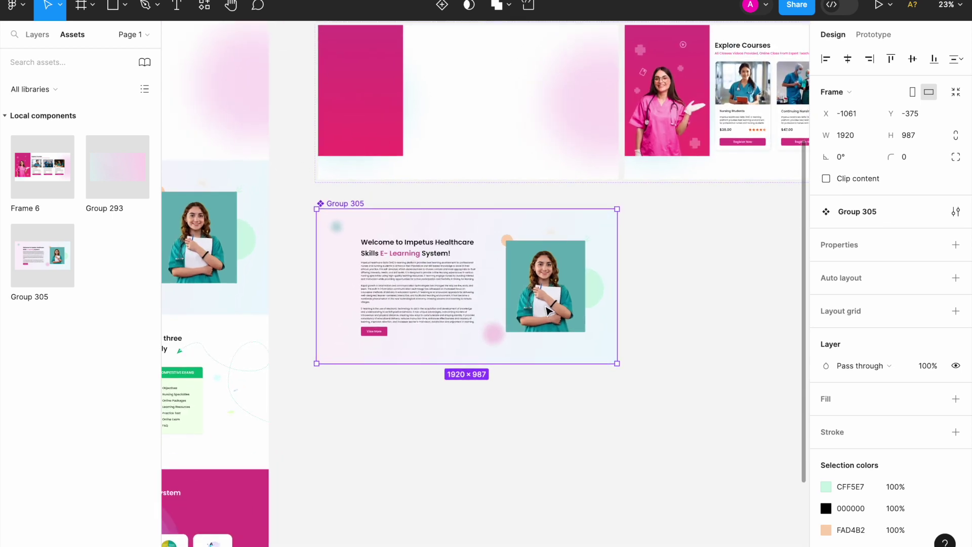
- Select the green, peach and pink circles in Group 305, then add a second variant
{"action": "left_click_drag", "start_coordinate": [342, 232], "coordinate": [487, 341]}
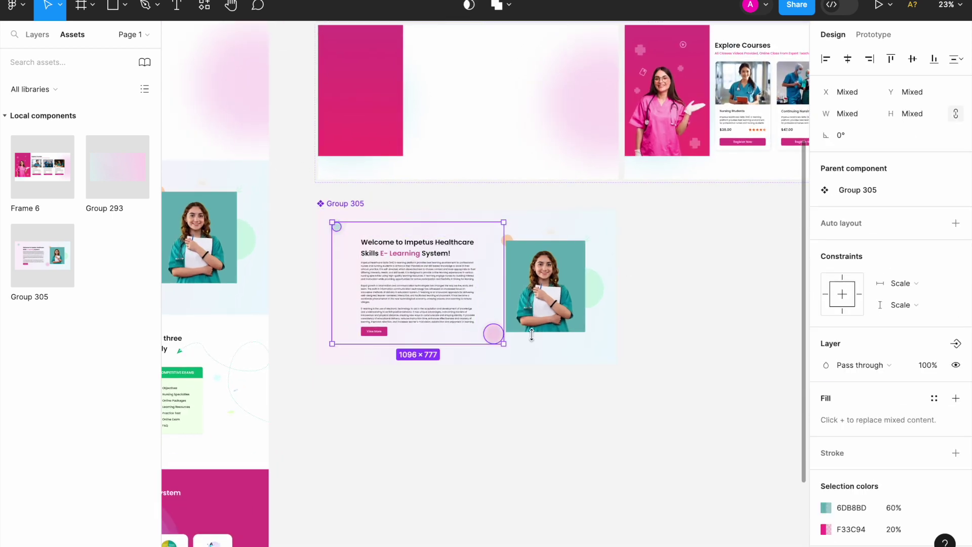
{"action": "left_click", "coordinate": [593, 295]}
{"action": "left_click", "coordinate": [509, 238], "text": "shift"}
{"action": "scroll", "coordinate": [560, 231], "scroll_direction": "up", "scroll_amount": 8}
{"action": "scroll", "coordinate": [326, 376], "scroll_direction": "down", "scroll_amount": 5}
{"action": "left_click", "coordinate": [325, 376], "text": "shift"}
{"action": "scroll", "coordinate": [521, 373], "scroll_direction": "down", "scroll_amount": 5}
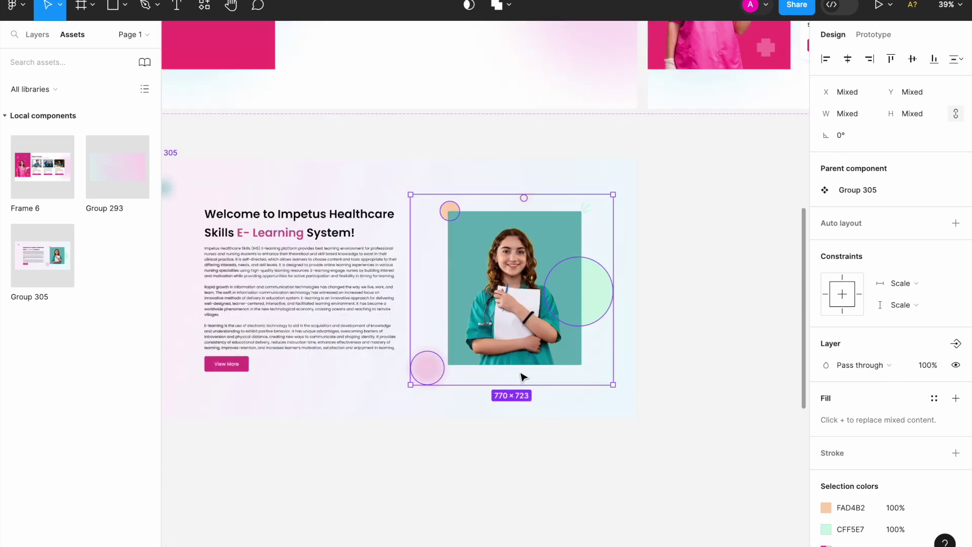
{"action": "scroll", "coordinate": [619, 245], "scroll_direction": "up", "scroll_amount": 5}
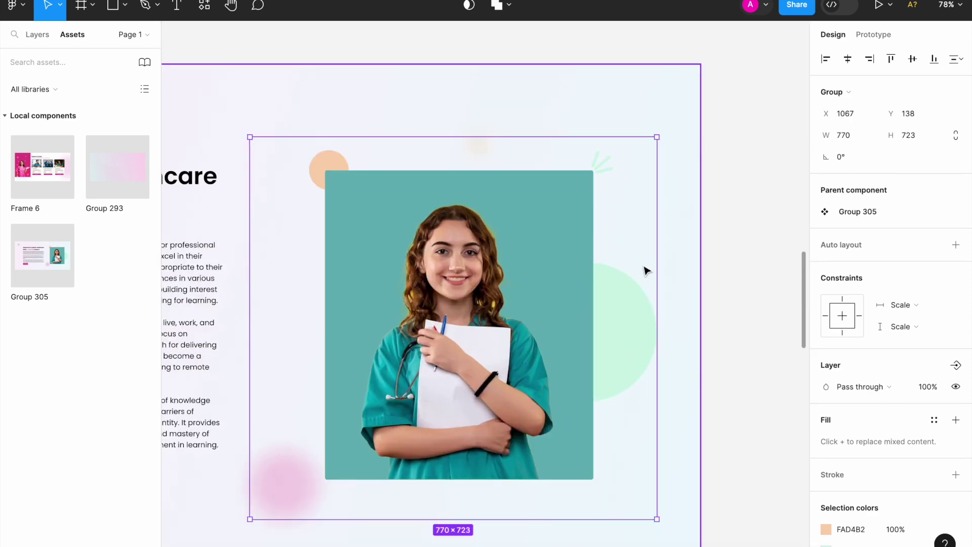
{"action": "scroll", "coordinate": [647, 272], "scroll_direction": "down", "scroll_amount": 5}
{"action": "left_click", "coordinate": [293, 182]}
{"action": "scroll", "coordinate": [280, 230], "scroll_direction": "down", "scroll_amount": 3}
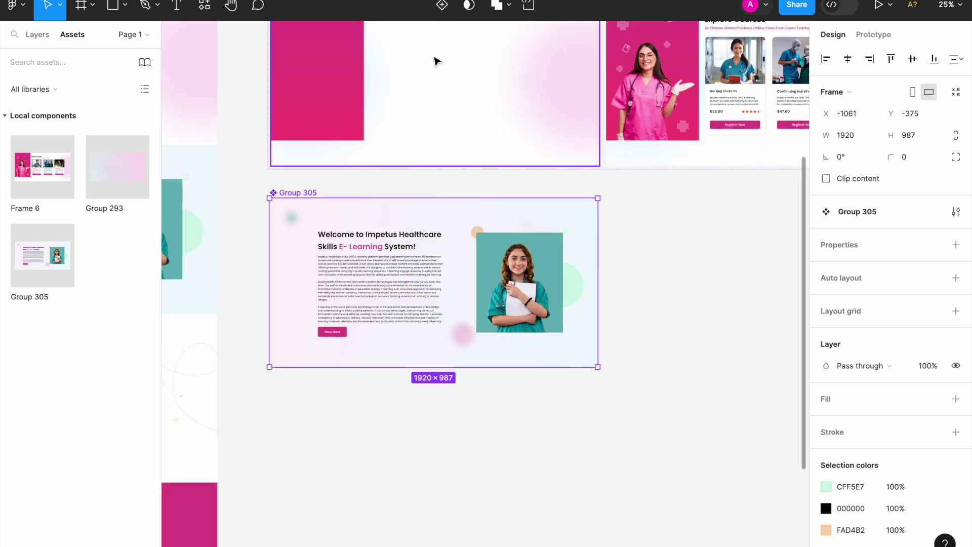
{"action": "left_click", "coordinate": [442, 6]}
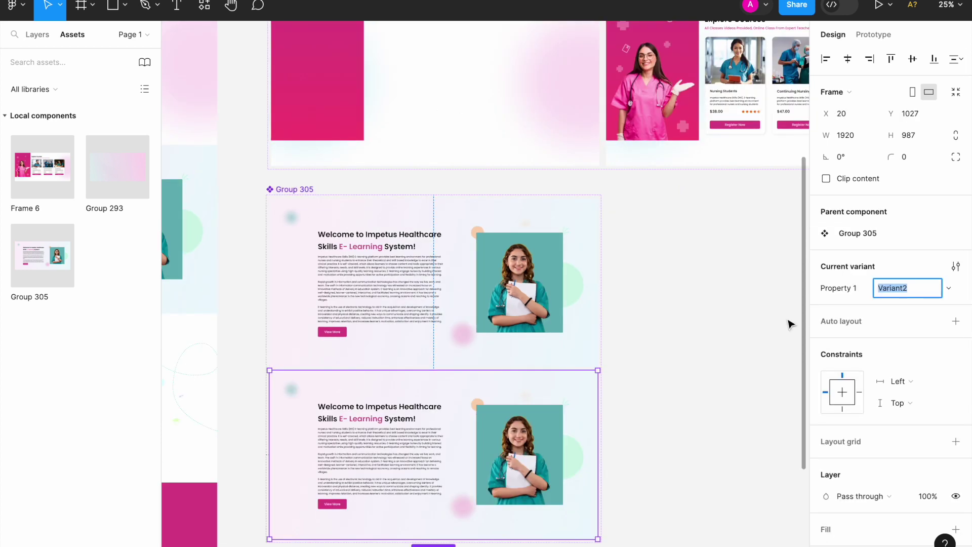
- Lay out the Group 305 component set's two variants horizontally with auto layout
{"action": "left_click", "coordinate": [900, 325]}
{"action": "left_click", "coordinate": [742, 329]}
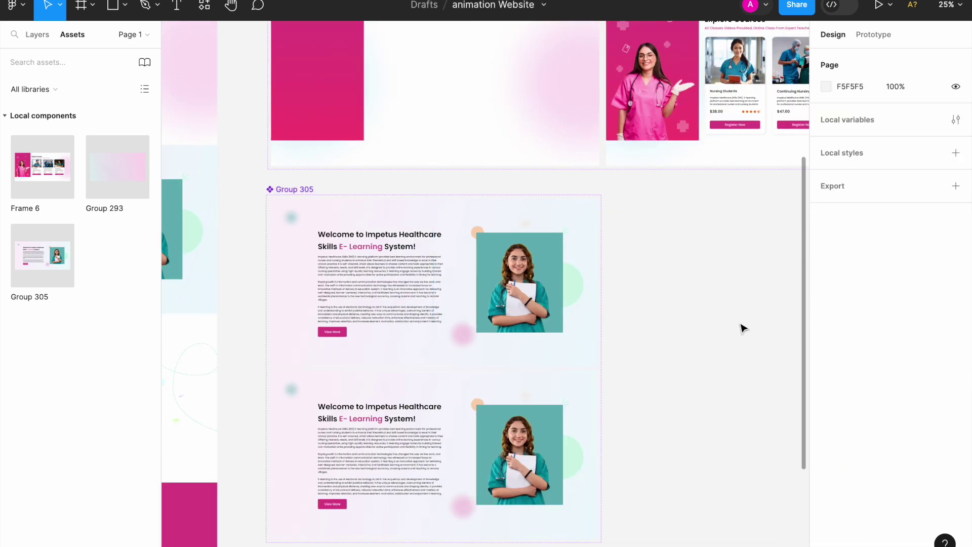
{"action": "left_click", "coordinate": [268, 193]}
{"action": "left_click", "coordinate": [851, 334]}
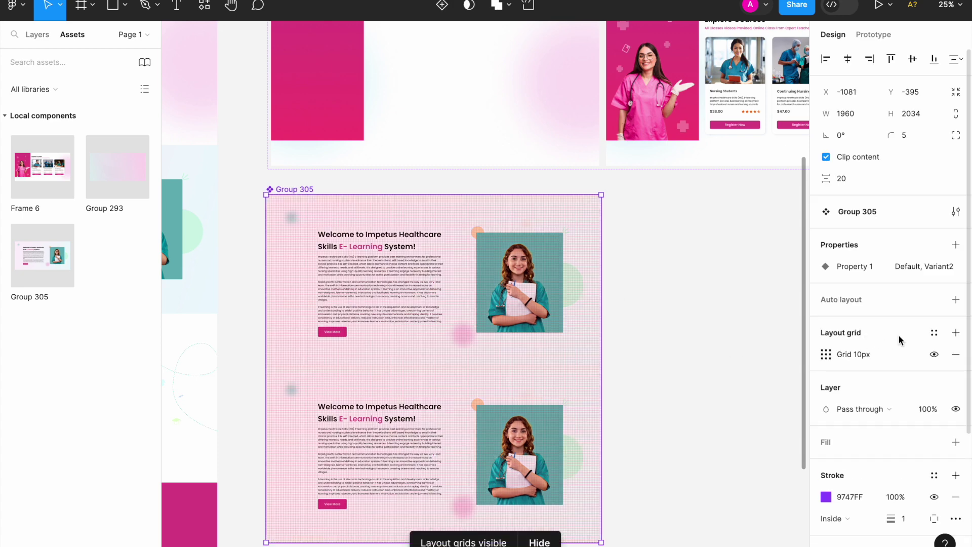
{"action": "key", "text": "ctrl+z"}
{"action": "left_click", "coordinate": [890, 302]}
{"action": "left_click", "coordinate": [843, 323]}
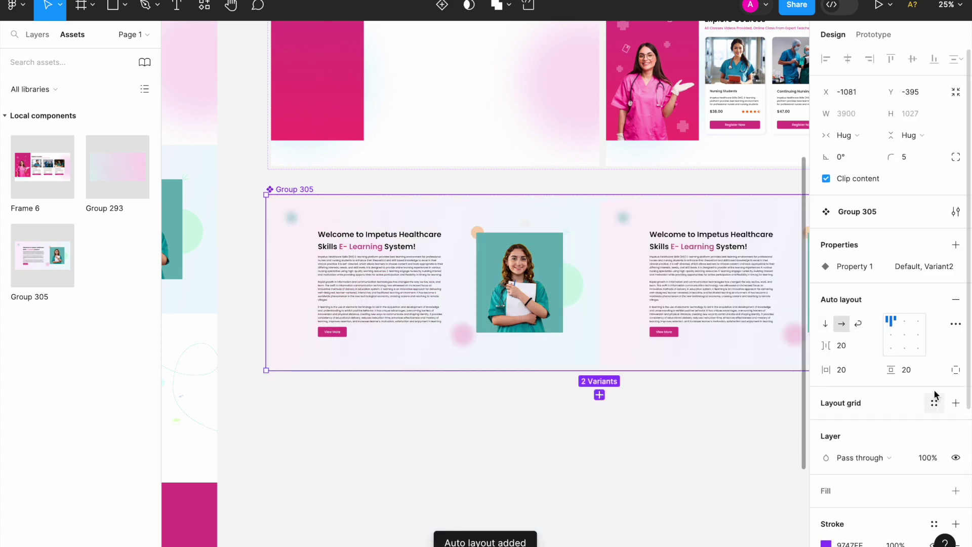
{"action": "left_click", "coordinate": [637, 456]}
{"action": "scroll", "coordinate": [560, 262], "scroll_direction": "down", "scroll_amount": 2}
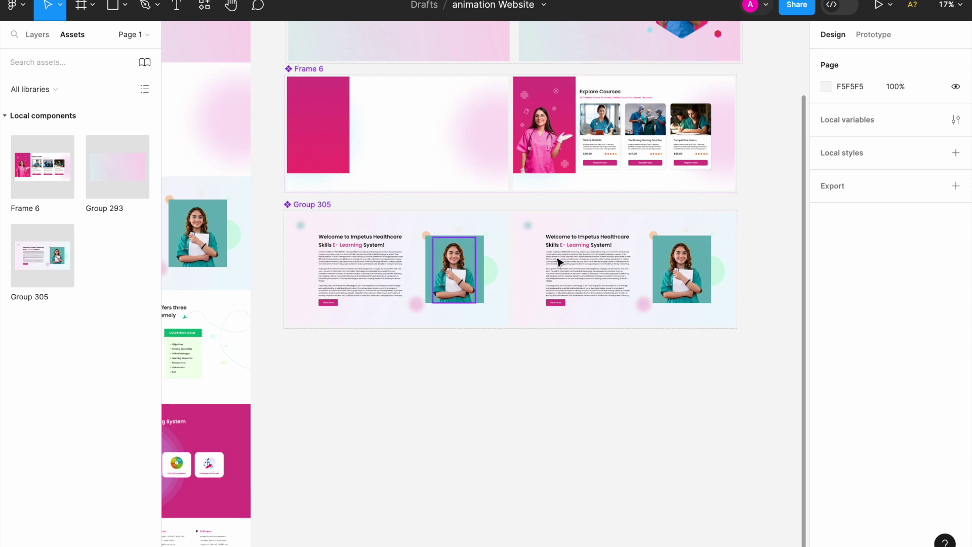
{"action": "scroll", "coordinate": [320, 222], "scroll_direction": "up", "scroll_amount": 4}
{"action": "left_click", "coordinate": [430, 264]}
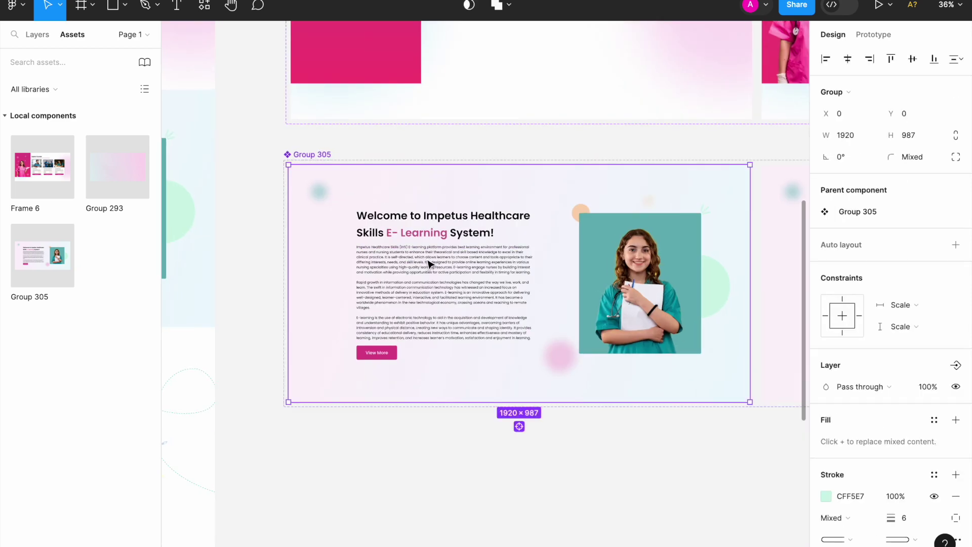
- In the Default variant, nudge the paragraph, View More button and heading down with Shift+Down
{"action": "double_click", "coordinate": [430, 264]}
{"action": "scroll", "coordinate": [429, 265], "scroll_direction": "up", "scroll_amount": 4}
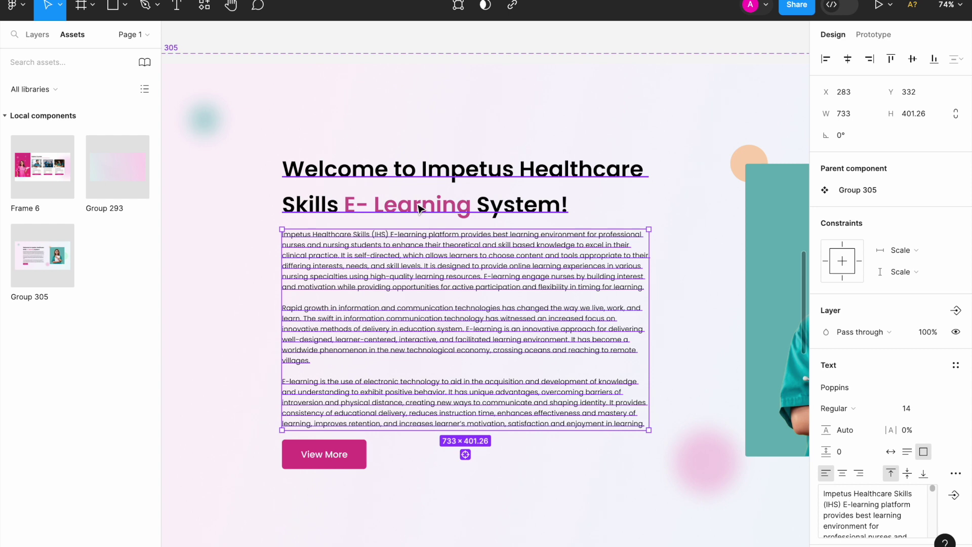
{"action": "key", "text": "shift+Down"}
{"action": "key", "text": "shift+Down"}
{"action": "key", "text": "shift+Down"}
{"action": "left_click", "coordinate": [344, 466]}
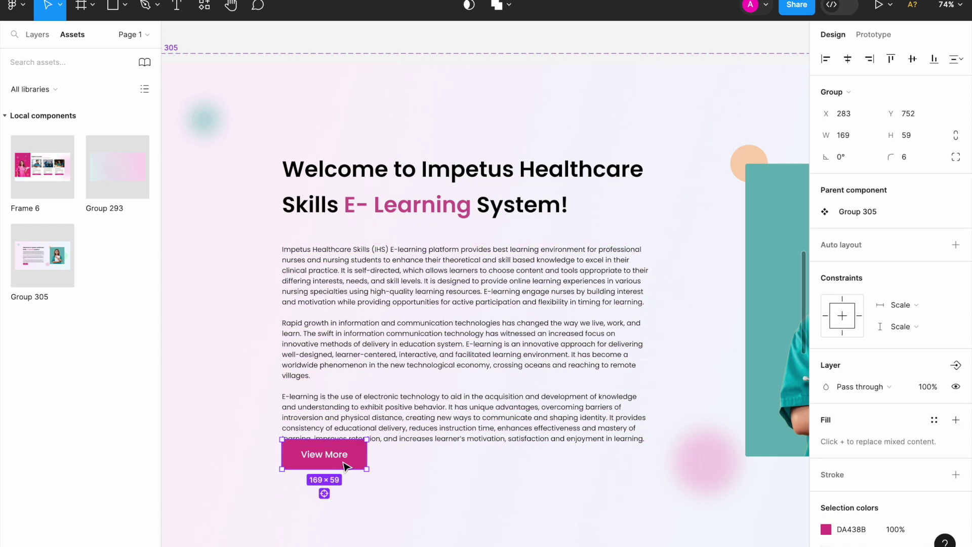
{"action": "key", "text": "shift+Down"}
{"action": "key", "text": "shift+Down"}
{"action": "key", "text": "shift+Down"}
{"action": "key", "text": "shift+Down"}
{"action": "key", "text": "shift+Down"}
{"action": "key", "text": "shift+Down"}
{"action": "left_click", "coordinate": [388, 420]}
{"action": "key", "text": "shift+Down"}
{"action": "key", "text": "shift+Down"}
{"action": "key", "text": "shift+Down"}
{"action": "key", "text": "shift+Down"}
{"action": "key", "text": "shift+Down"}
{"action": "key", "text": "shift+Down"}
{"action": "left_click", "coordinate": [417, 211]}
{"action": "key", "text": "shift+Down"}
{"action": "key", "text": "shift+Down"}
{"action": "key", "text": "shift+Down"}
{"action": "scroll", "coordinate": [417, 211], "scroll_direction": "down", "scroll_amount": 2}
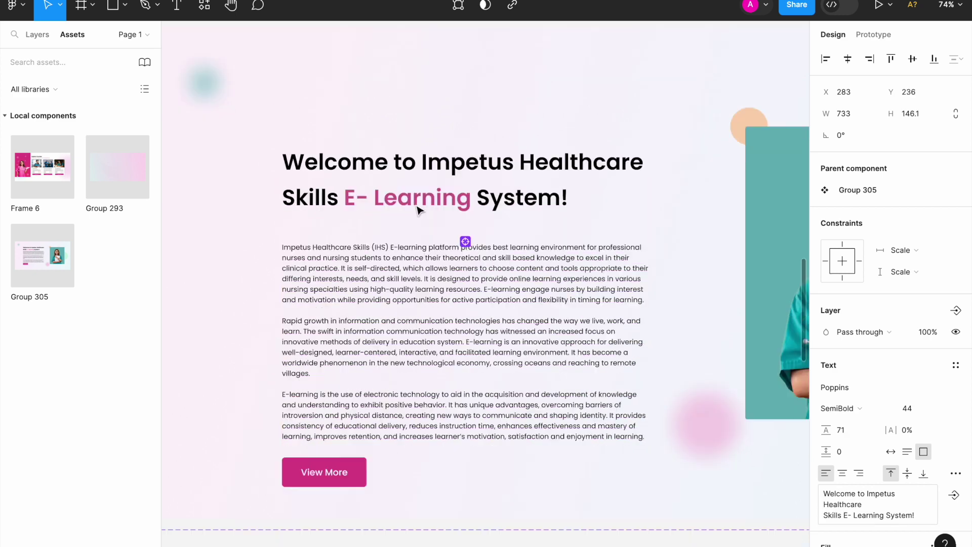
- Set the heading and paragraph text opacity to 0%
{"action": "type", "text": "0"}
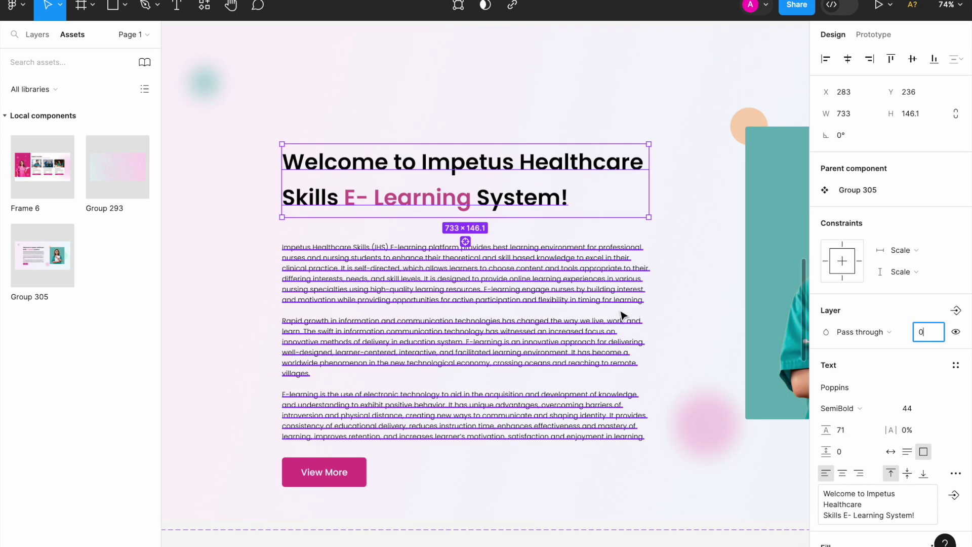
{"action": "key", "text": "Escape"}
{"action": "left_click", "coordinate": [546, 200]}
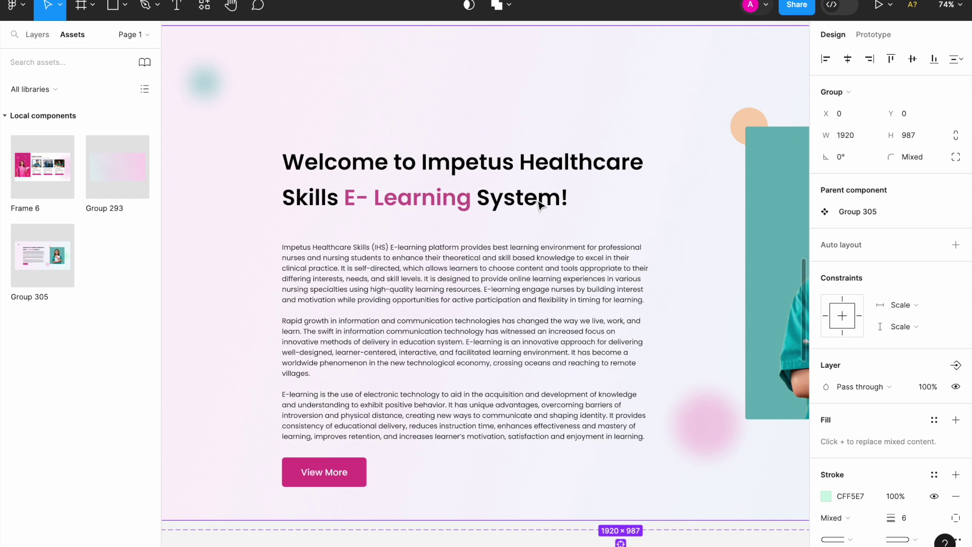
{"action": "left_click", "coordinate": [540, 204]}
{"action": "type", "text": "0"}
{"action": "key", "text": "Return"}
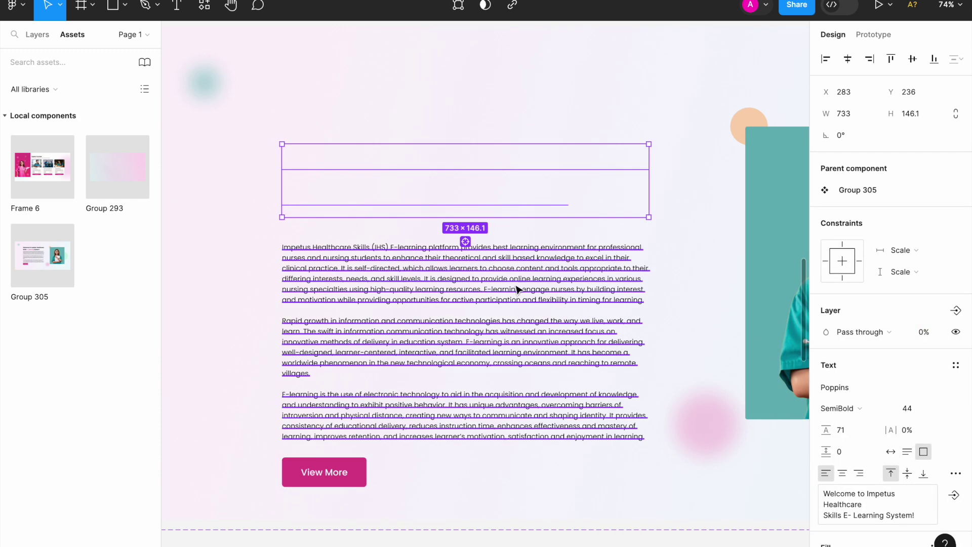
{"action": "left_click", "coordinate": [463, 299]}
{"action": "key", "text": "Return"}
- Set the View More button's opacity to 0%
{"action": "left_click", "coordinate": [382, 481]}
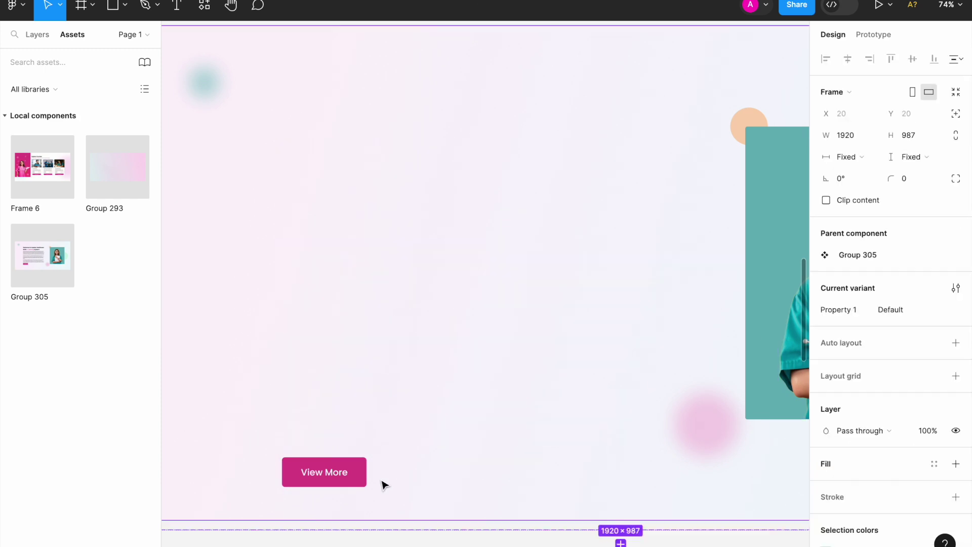
{"action": "left_click", "coordinate": [348, 476]}
{"action": "double_click", "coordinate": [347, 476]}
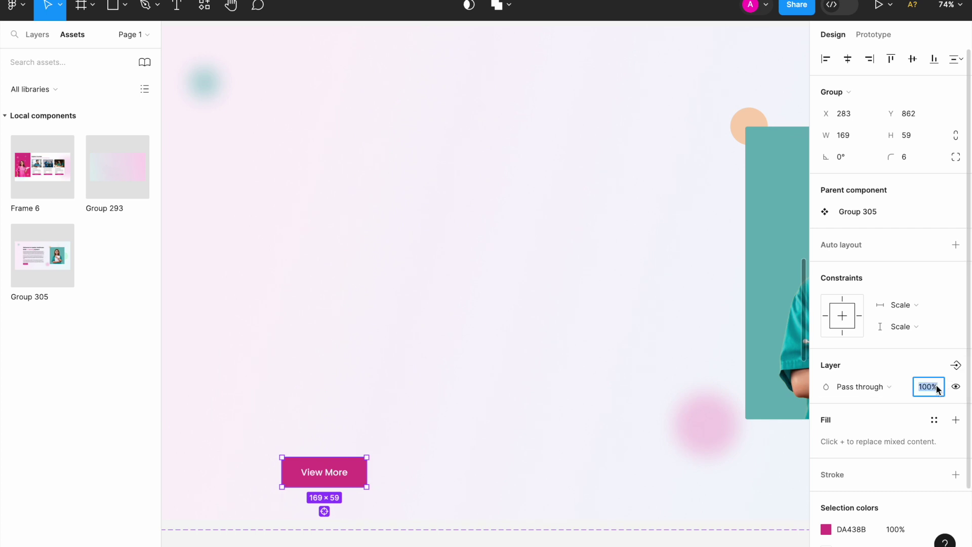
{"action": "type", "text": "0"}
{"action": "key", "text": "Return"}
{"action": "left_click", "coordinate": [555, 226]}
{"action": "scroll", "coordinate": [555, 219], "scroll_direction": "down", "scroll_amount": 3}
- Shrink the image group to 598×561.5 and fade it out
{"action": "left_click", "coordinate": [305, 122]}
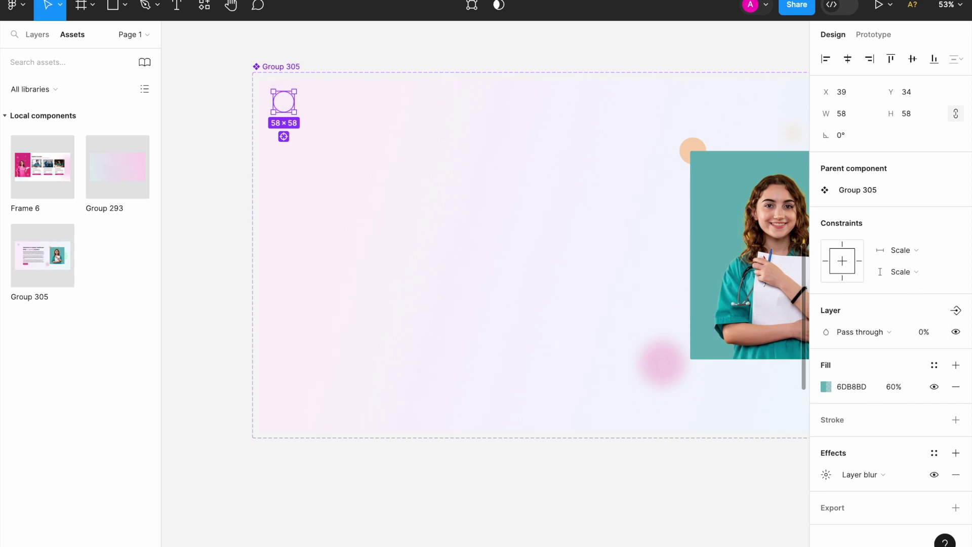
{"action": "scroll", "coordinate": [699, 289], "scroll_direction": "down", "scroll_amount": 3}
{"action": "scroll", "coordinate": [699, 289], "scroll_direction": "up", "scroll_amount": 3}
{"action": "left_click", "coordinate": [699, 289]}
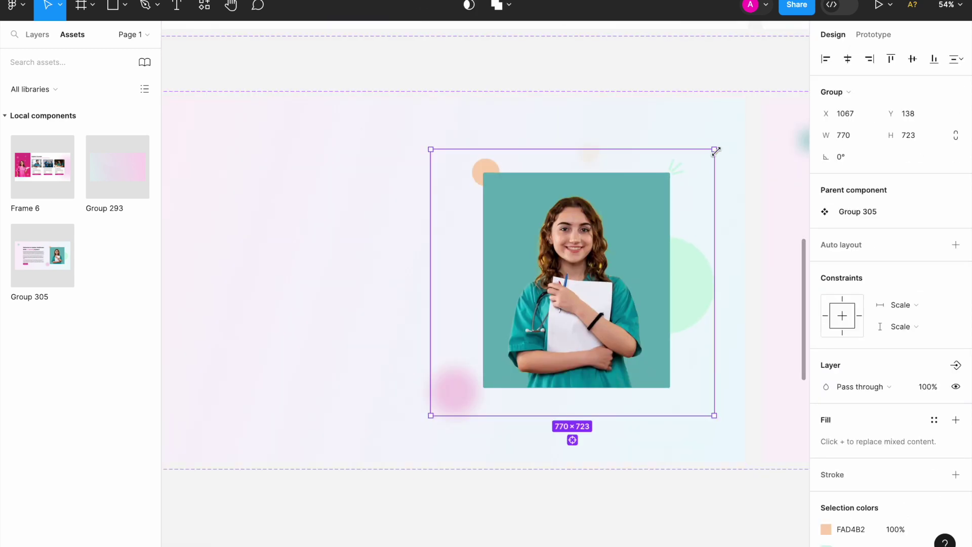
{"action": "left_click_drag", "start_coordinate": [715, 149], "coordinate": [682, 179]}
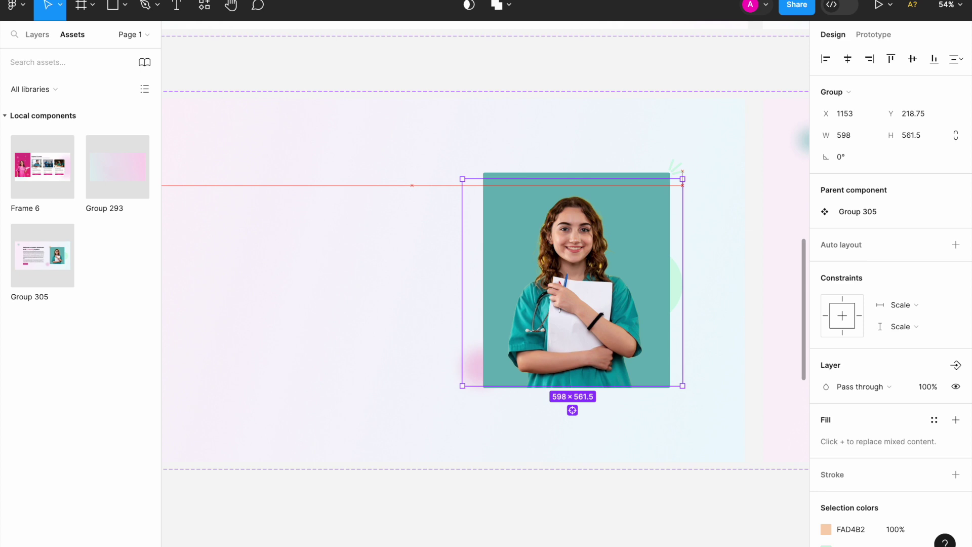
{"action": "left_click", "coordinate": [927, 383]}
{"action": "type", "text": "0"}
{"action": "key", "text": "Return"}
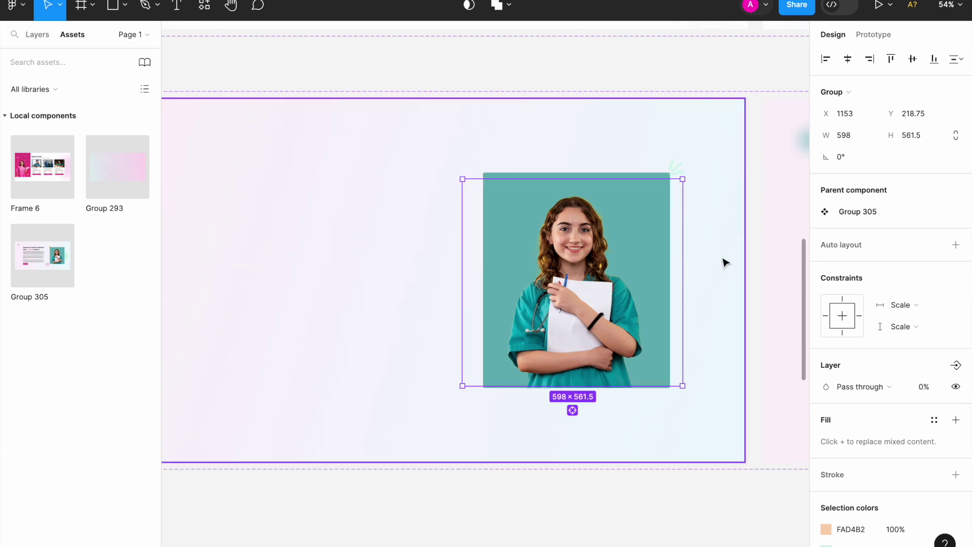
- Shrink the nurse photo to 300×345 around its centre and set its opacity to 0%
{"action": "left_click", "coordinate": [725, 260]}
{"action": "left_click", "coordinate": [651, 247]}
{"action": "scroll", "coordinate": [652, 248], "scroll_direction": "up", "scroll_amount": 3}
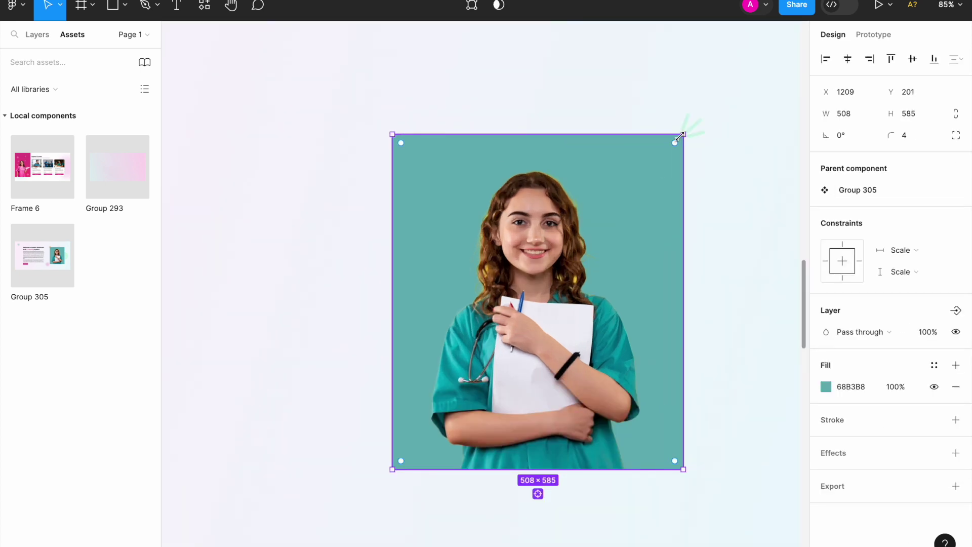
{"action": "key", "text": "ctrl+a"}
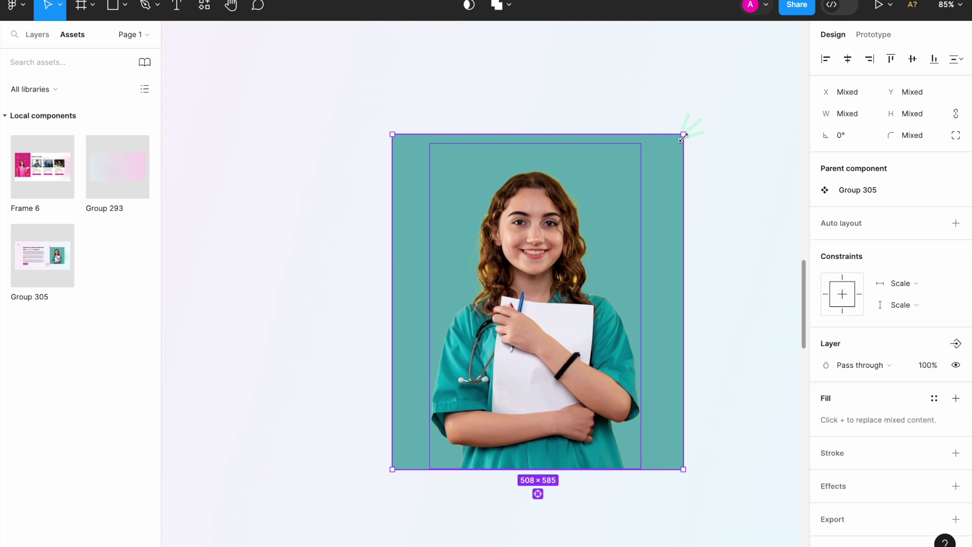
{"action": "left_click_drag", "start_coordinate": [683, 135], "coordinate": [624, 203]}
{"action": "type", "text": "0"}
{"action": "key", "text": "Return"}
- Set the three accent lines' opacity to 0%
{"action": "left_click", "coordinate": [687, 124]}
{"action": "scroll", "coordinate": [714, 136], "scroll_direction": "up", "scroll_amount": 3}
{"action": "key", "text": "ctrl+a"}
{"action": "left_click", "coordinate": [925, 366]}
{"action": "type", "text": "0"}
{"action": "key", "text": "Return"}
{"action": "key", "text": "Escape"}
{"action": "scroll", "coordinate": [634, 343], "scroll_direction": "down", "scroll_amount": 5}
{"action": "scroll", "coordinate": [634, 343], "scroll_direction": "up", "scroll_amount": 3}
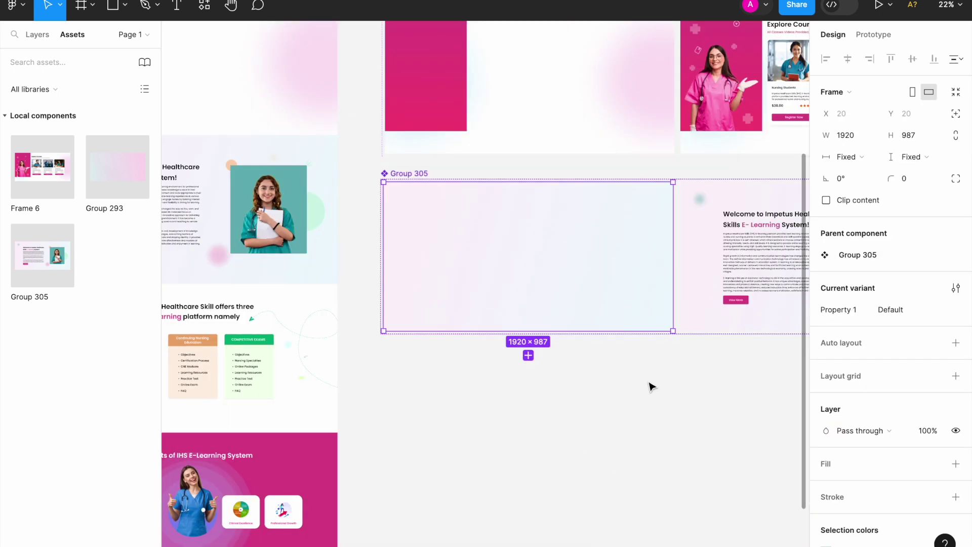
- Link Group 305's blank variant to Variant2 with a Mouse enter smart-animate interaction
{"action": "left_click", "coordinate": [649, 387]}
{"action": "left_click", "coordinate": [413, 174]}
{"action": "scroll", "coordinate": [449, 263], "scroll_direction": "up", "scroll_amount": 4}
{"action": "left_click", "coordinate": [874, 35]}
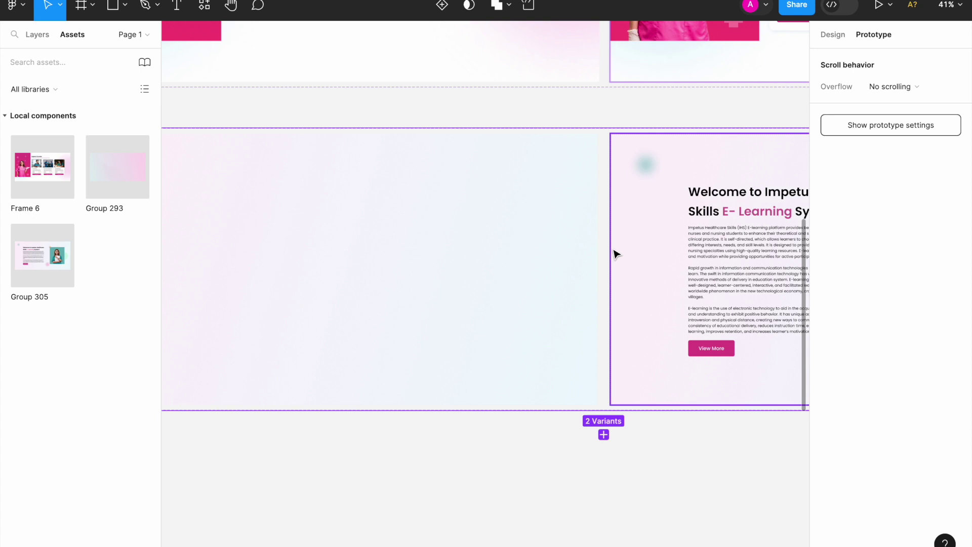
{"action": "left_click", "coordinate": [588, 265]}
{"action": "left_click_drag", "start_coordinate": [598, 269], "coordinate": [658, 264]}
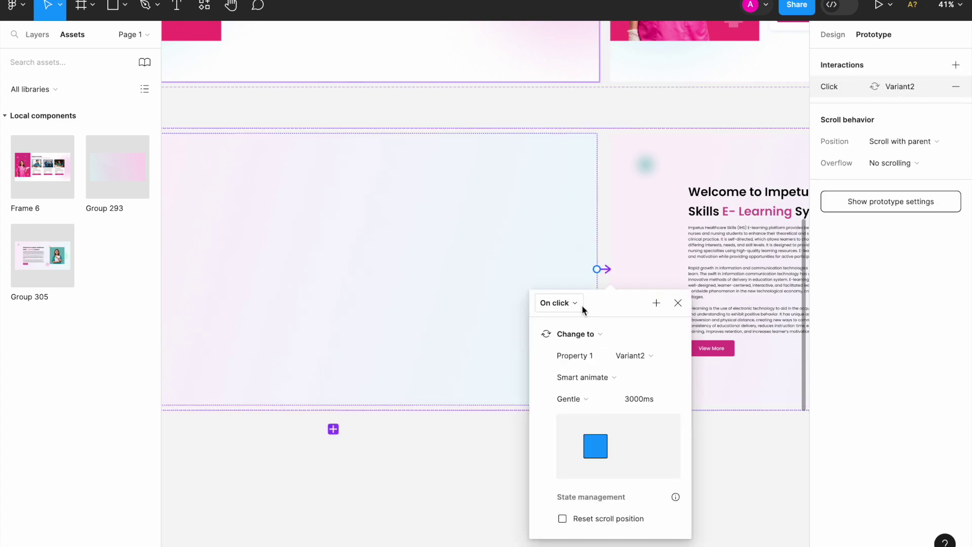
{"action": "left_click", "coordinate": [583, 304]}
{"action": "left_click", "coordinate": [580, 397]}
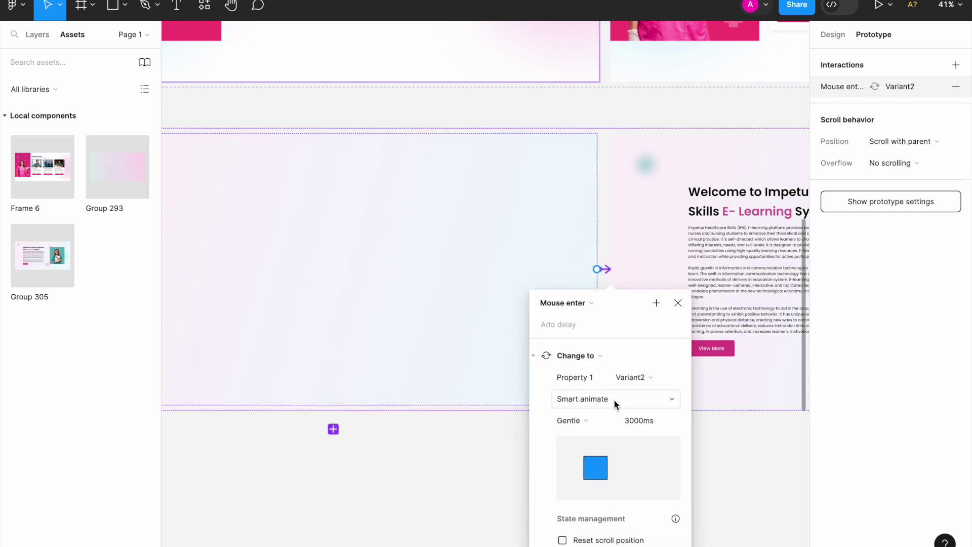
{"action": "scroll", "coordinate": [628, 425], "scroll_direction": "down", "scroll_amount": 2}
{"action": "left_click", "coordinate": [678, 251]}
- Replace the website page's Welcome section with a Group 305 instance
{"action": "left_click", "coordinate": [676, 443]}
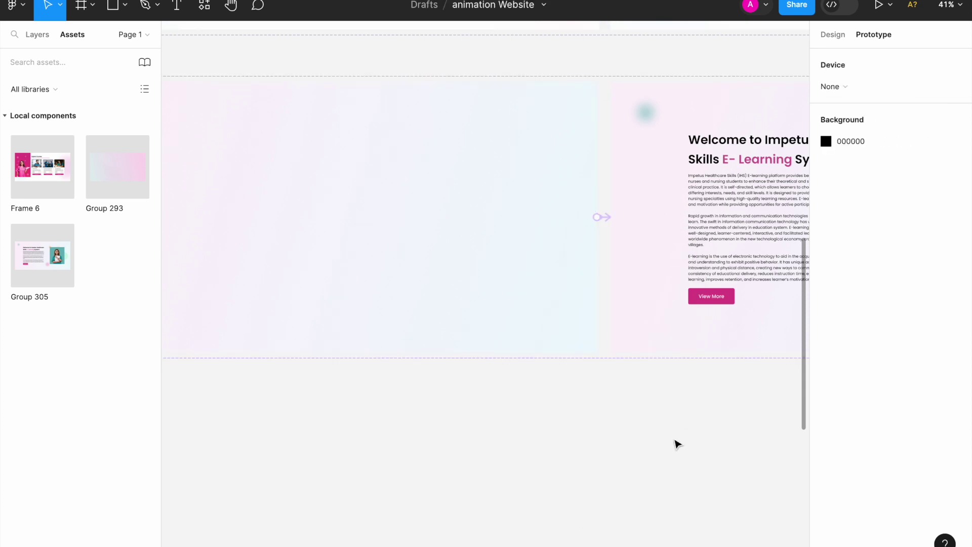
{"action": "key", "text": "shift+1"}
{"action": "left_click_drag", "start_coordinate": [43, 262], "coordinate": [391, 110]}
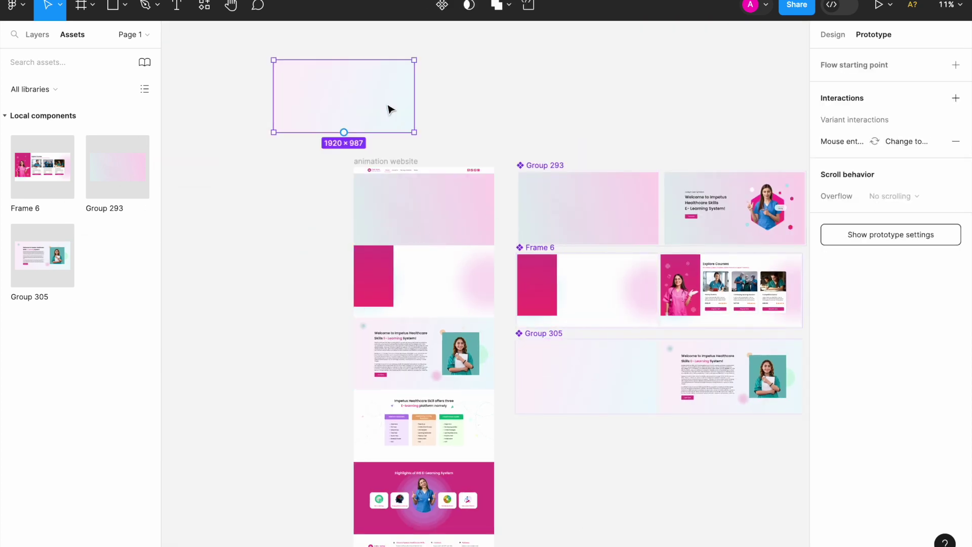
{"action": "key", "text": "ctrl+x"}
{"action": "right_click", "coordinate": [433, 347]}
{"action": "left_click", "coordinate": [482, 202]}
{"action": "left_click", "coordinate": [513, 124]}
{"action": "left_click", "coordinate": [373, 161]}
{"action": "left_click", "coordinate": [876, 6]}
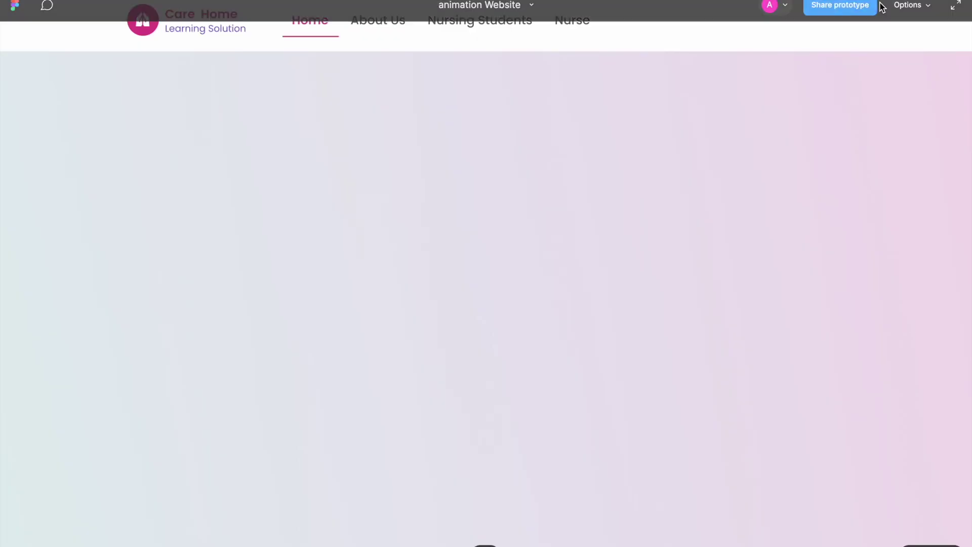
- Set the prototype preview to Fit width and scroll down through the animating sections
{"action": "left_click", "coordinate": [927, 5]}
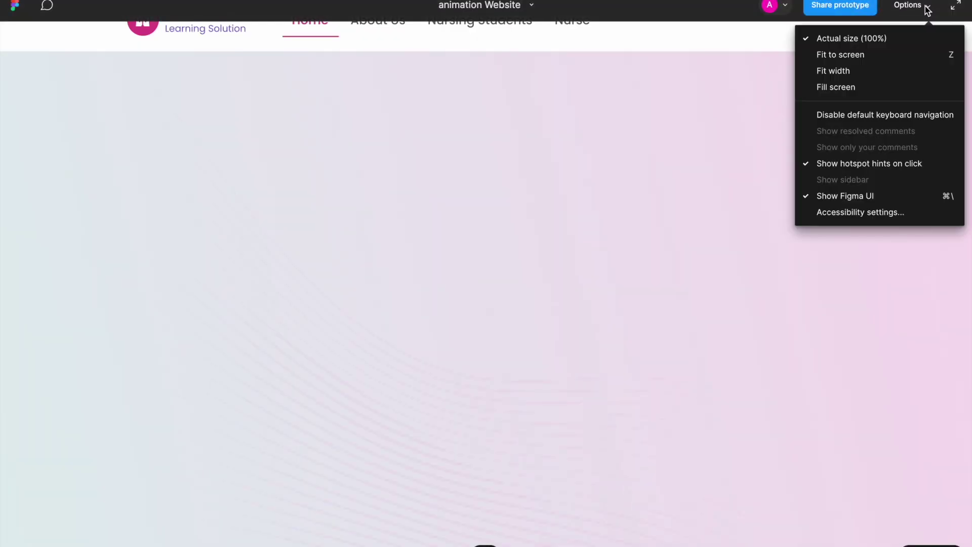
{"action": "left_click", "coordinate": [844, 68]}
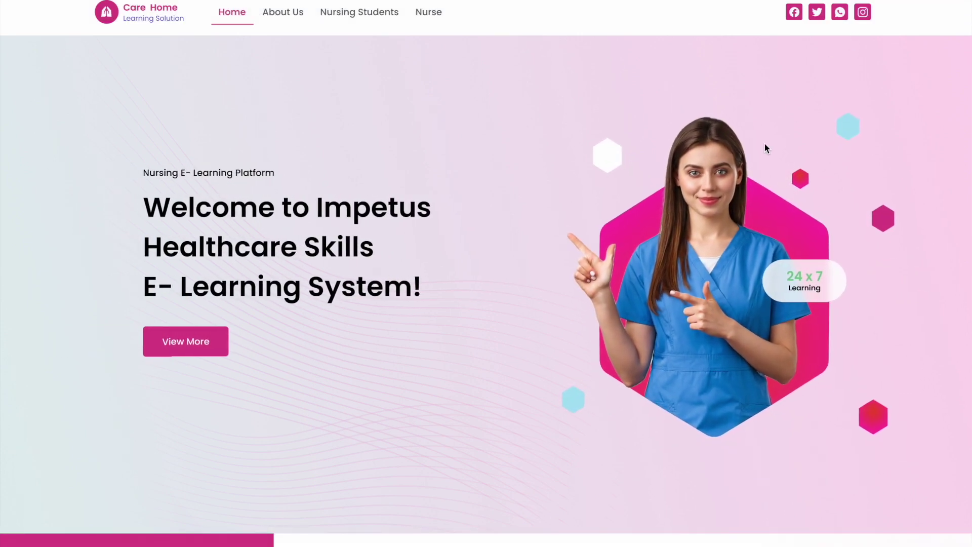
{"action": "scroll", "coordinate": [740, 345], "scroll_direction": "down", "scroll_amount": 4}
{"action": "scroll", "coordinate": [740, 345], "scroll_direction": "down", "scroll_amount": 5}
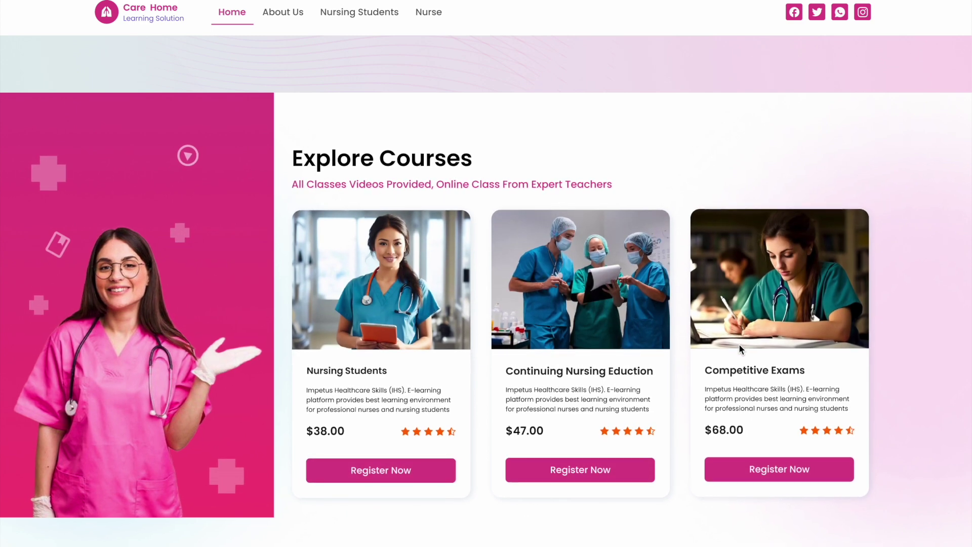
{"action": "scroll", "coordinate": [739, 345], "scroll_direction": "down", "scroll_amount": 4}
{"action": "scroll", "coordinate": [739, 349], "scroll_direction": "down", "scroll_amount": 4}
{"action": "scroll", "coordinate": [739, 350], "scroll_direction": "down", "scroll_amount": 2}
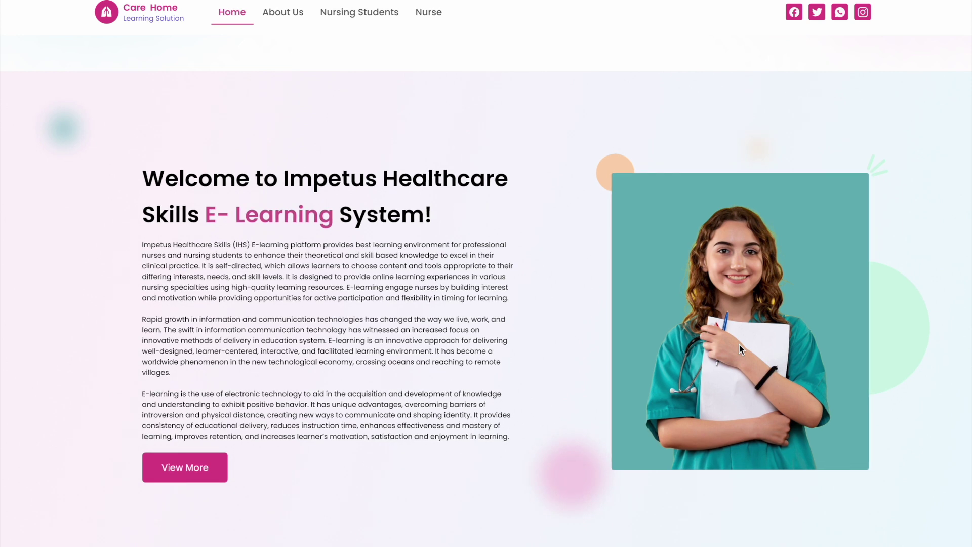
{"action": "scroll", "coordinate": [739, 350], "scroll_direction": "down", "scroll_amount": 5}
{"action": "scroll", "coordinate": [740, 350], "scroll_direction": "down", "scroll_amount": 4}
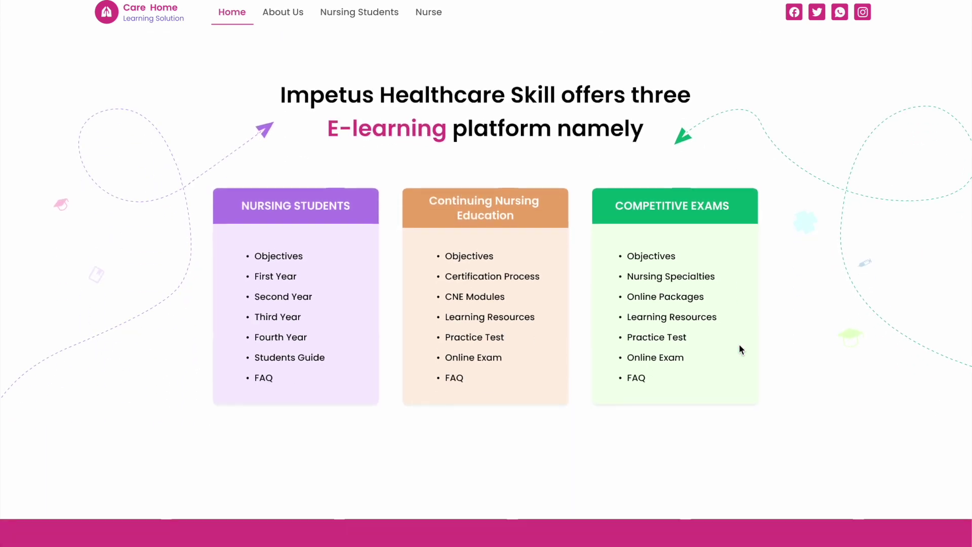
{"action": "scroll", "coordinate": [739, 350], "scroll_direction": "down", "scroll_amount": 5}
{"action": "scroll", "coordinate": [740, 349], "scroll_direction": "down", "scroll_amount": 2}
- Scroll back up and down again to re-check the Welcome section animation
{"action": "scroll", "coordinate": [740, 350], "scroll_direction": "up", "scroll_amount": 2}
{"action": "scroll", "coordinate": [740, 349], "scroll_direction": "up", "scroll_amount": 1}
{"action": "scroll", "coordinate": [740, 345], "scroll_direction": "up", "scroll_amount": 8}
{"action": "scroll", "coordinate": [739, 345], "scroll_direction": "up", "scroll_amount": 2}
{"action": "scroll", "coordinate": [739, 345], "scroll_direction": "up", "scroll_amount": 4}
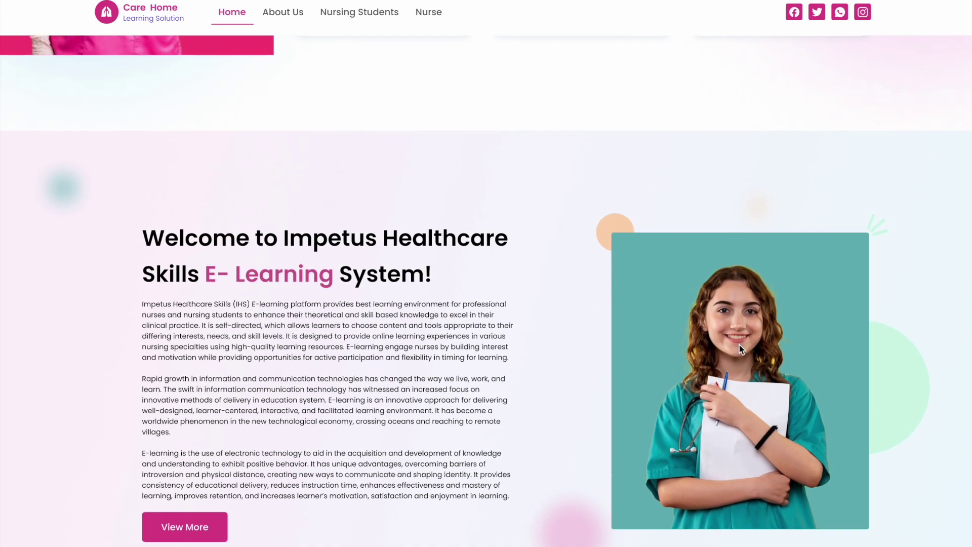
{"action": "scroll", "coordinate": [739, 345], "scroll_direction": "down", "scroll_amount": 4}
{"action": "scroll", "coordinate": [740, 345], "scroll_direction": "down", "scroll_amount": 4}
{"action": "scroll", "coordinate": [739, 345], "scroll_direction": "down", "scroll_amount": 7}
{"action": "scroll", "coordinate": [739, 345], "scroll_direction": "up", "scroll_amount": 3}
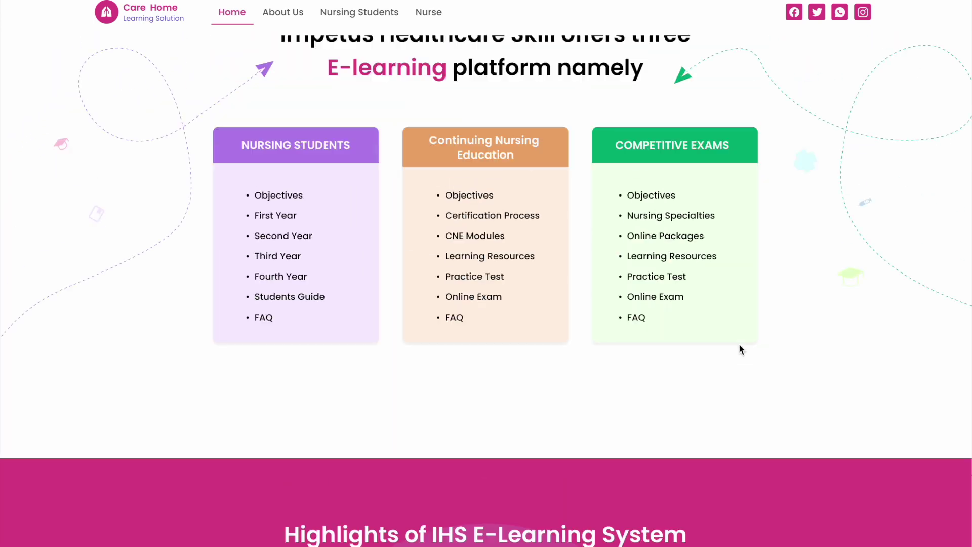
{"action": "scroll", "coordinate": [739, 349], "scroll_direction": "up", "scroll_amount": 5}
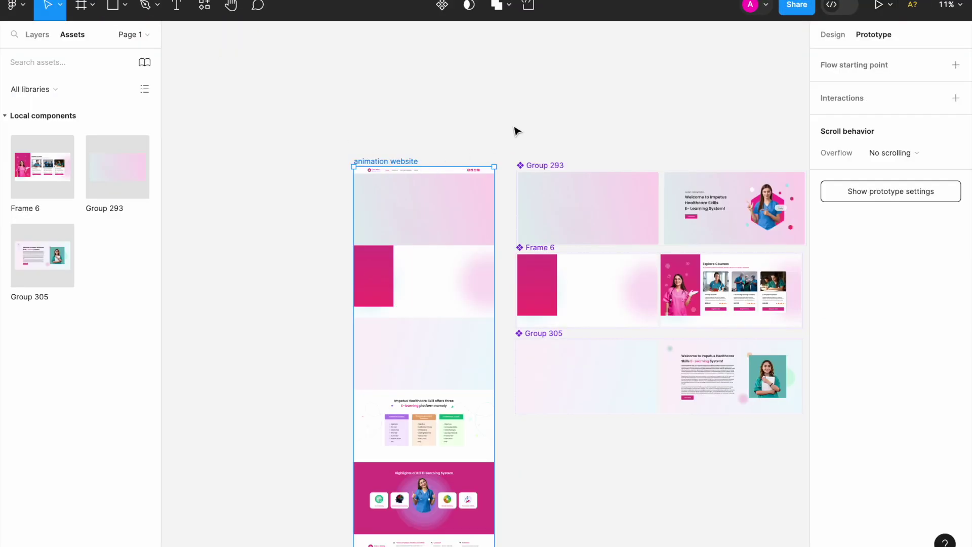
- Alt-drag a copy of the three E-learning platforms section out beside the page
{"action": "left_click", "coordinate": [516, 131]}
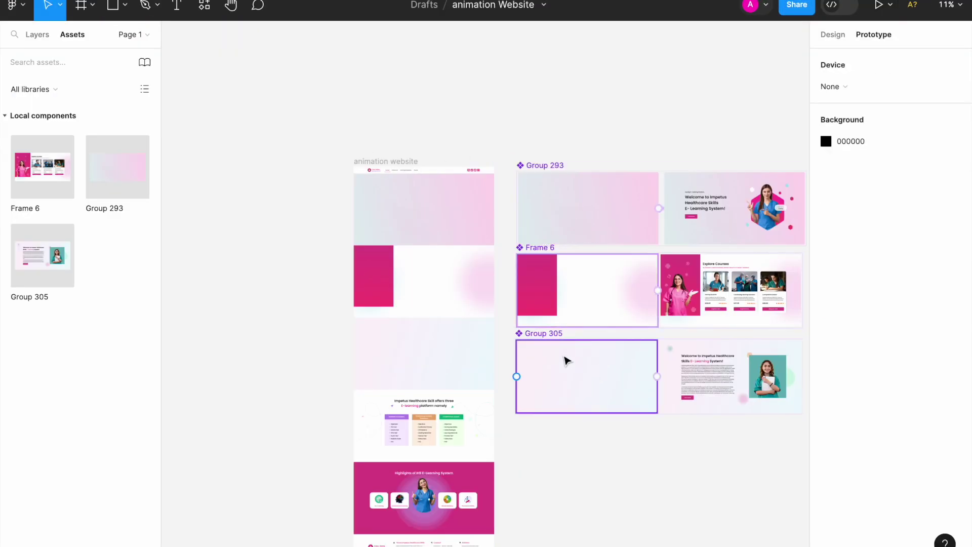
{"action": "scroll", "coordinate": [532, 319], "scroll_direction": "down", "scroll_amount": 3}
{"action": "scroll", "coordinate": [504, 278], "scroll_direction": "down", "scroll_amount": 2}
{"action": "left_click", "coordinate": [448, 315]}
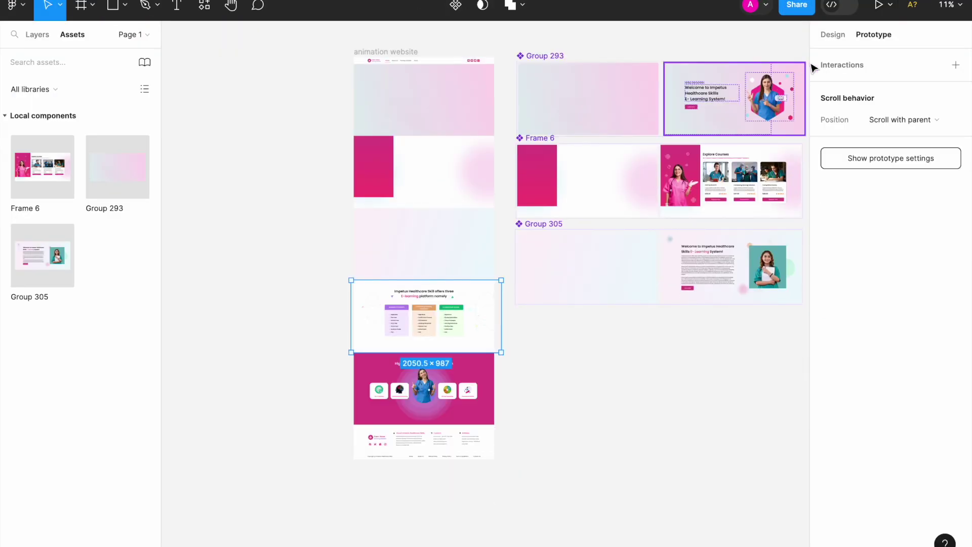
{"action": "left_click", "coordinate": [834, 35]}
{"action": "scroll", "coordinate": [538, 353], "scroll_direction": "up", "scroll_amount": 2}
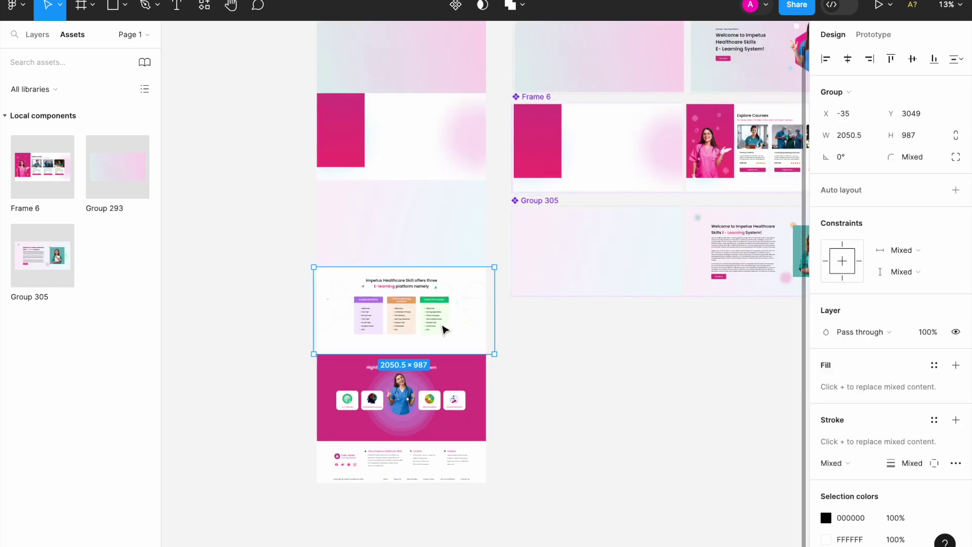
{"action": "left_click_drag", "start_coordinate": [443, 330], "coordinate": [633, 364]}
{"action": "scroll", "coordinate": [695, 389], "scroll_direction": "up", "scroll_amount": 5}
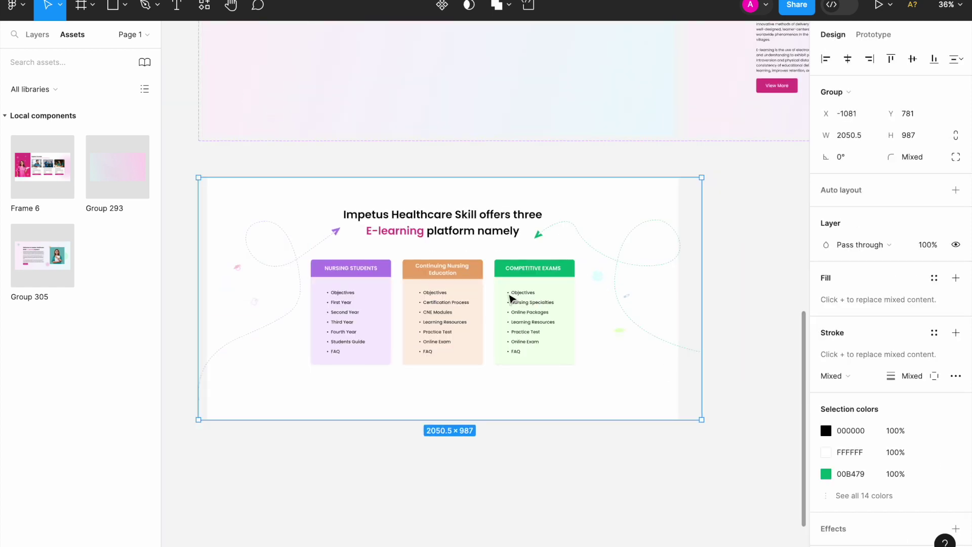
- Wrap the copy in a clipped 1920×987 frame and make it the Frame 7 component
{"action": "right_click", "coordinate": [511, 298]}
{"action": "left_click", "coordinate": [557, 324]}
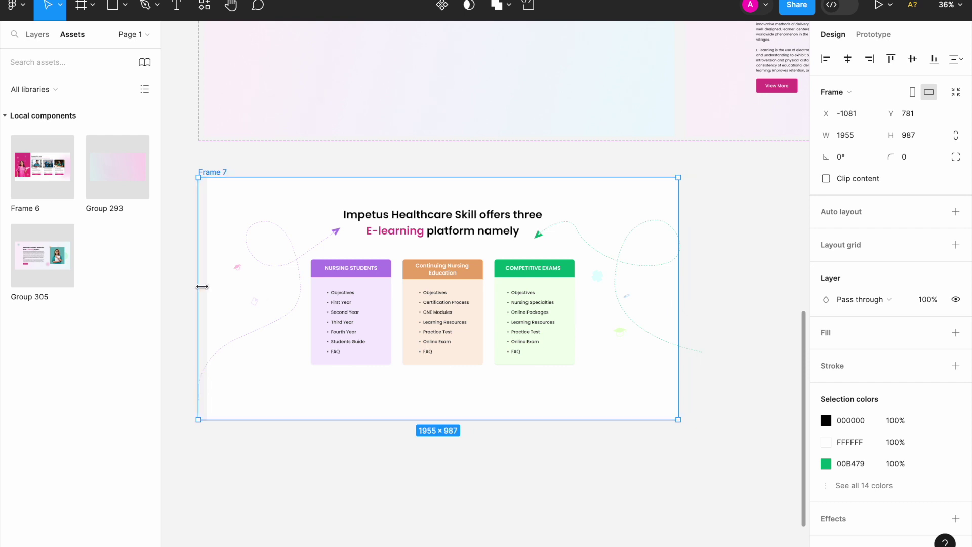
{"action": "left_click", "coordinate": [826, 179]}
{"action": "left_click", "coordinate": [744, 253]}
{"action": "left_click", "coordinate": [347, 276]}
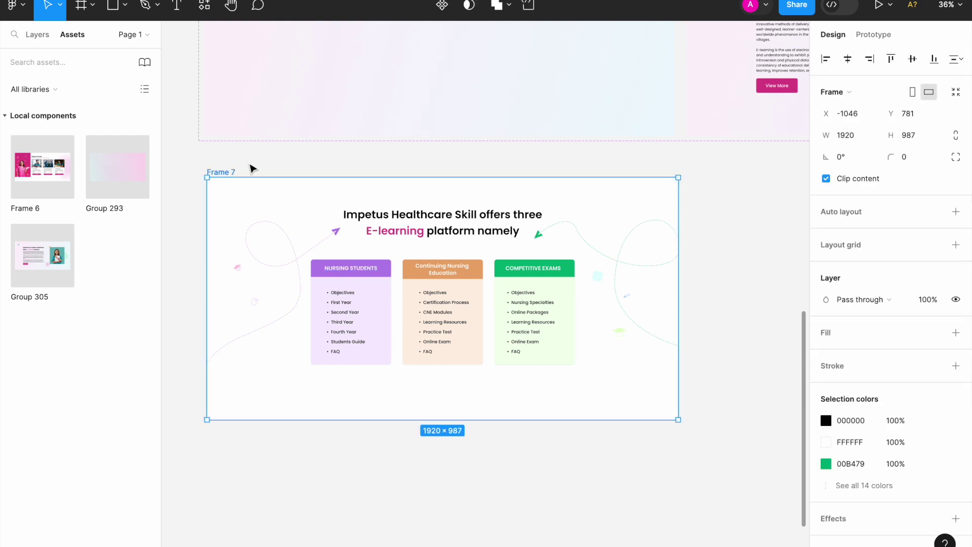
{"action": "left_click", "coordinate": [442, 6]}
{"action": "scroll", "coordinate": [445, 238], "scroll_direction": "down", "scroll_amount": 3}
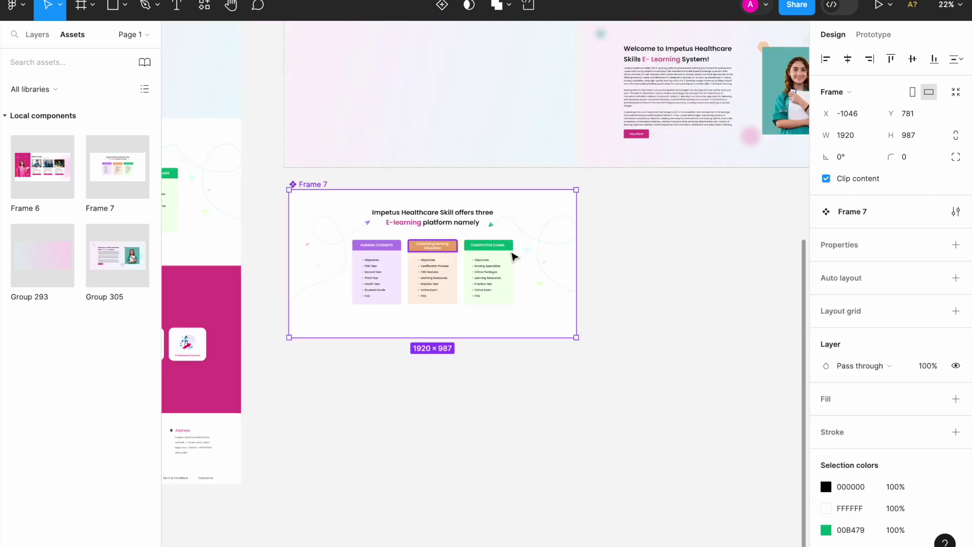
- Add a second variant to Frame 7 and arrange the set horizontally with auto layout
{"action": "left_click", "coordinate": [442, 6]}
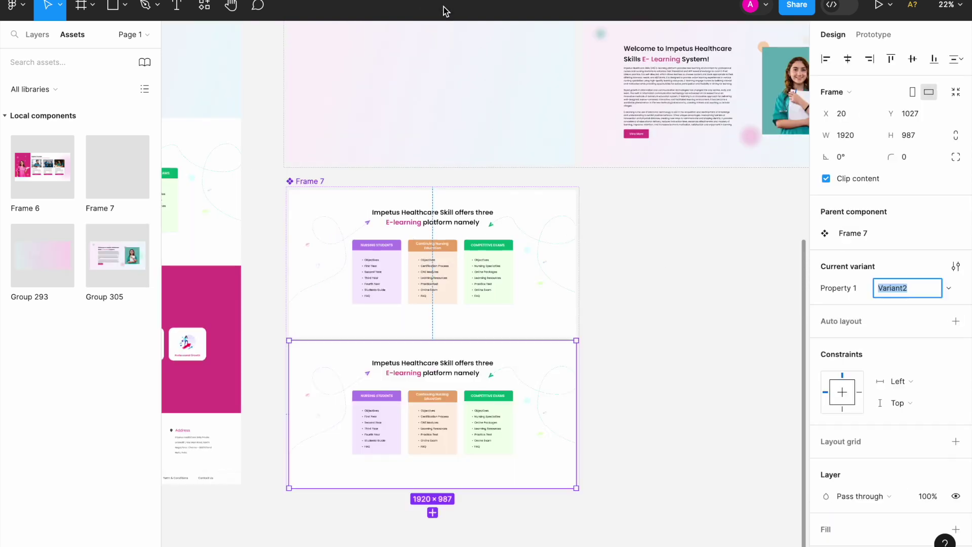
{"action": "left_click", "coordinate": [309, 183]}
{"action": "left_click", "coordinate": [952, 301]}
{"action": "left_click", "coordinate": [842, 323]}
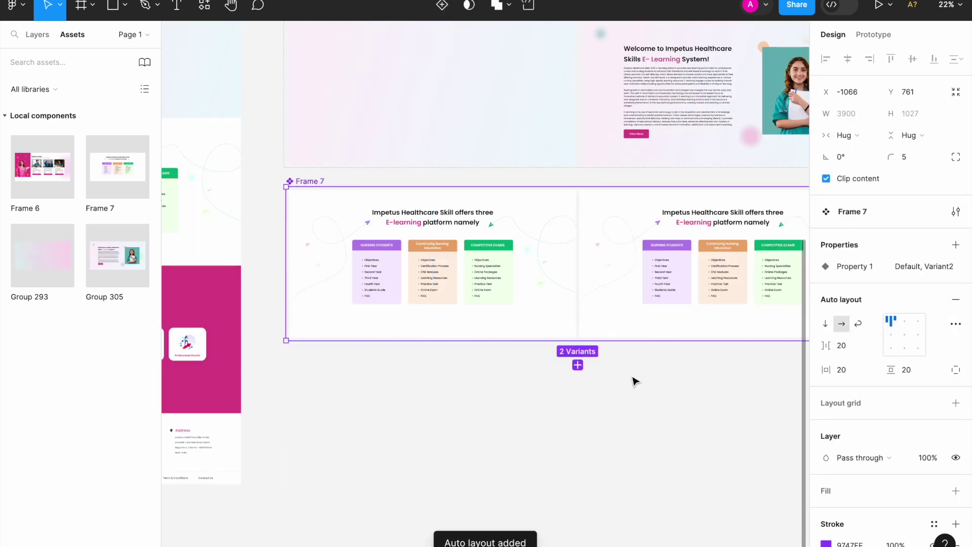
{"action": "left_click", "coordinate": [781, 347]}
{"action": "left_click", "coordinate": [309, 182]}
{"action": "type", "text": "50"}
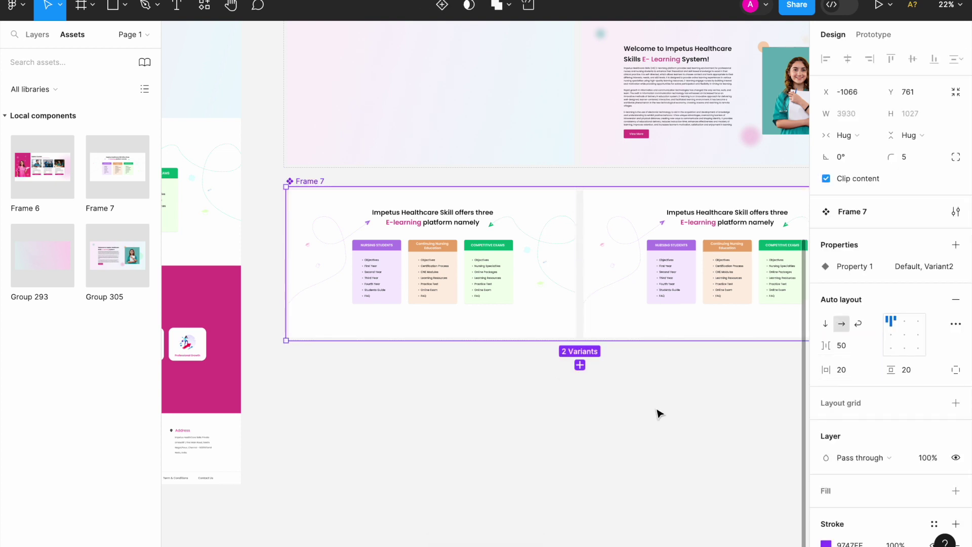
{"action": "left_click", "coordinate": [657, 412]}
{"action": "scroll", "coordinate": [441, 261], "scroll_direction": "up", "scroll_amount": 5}
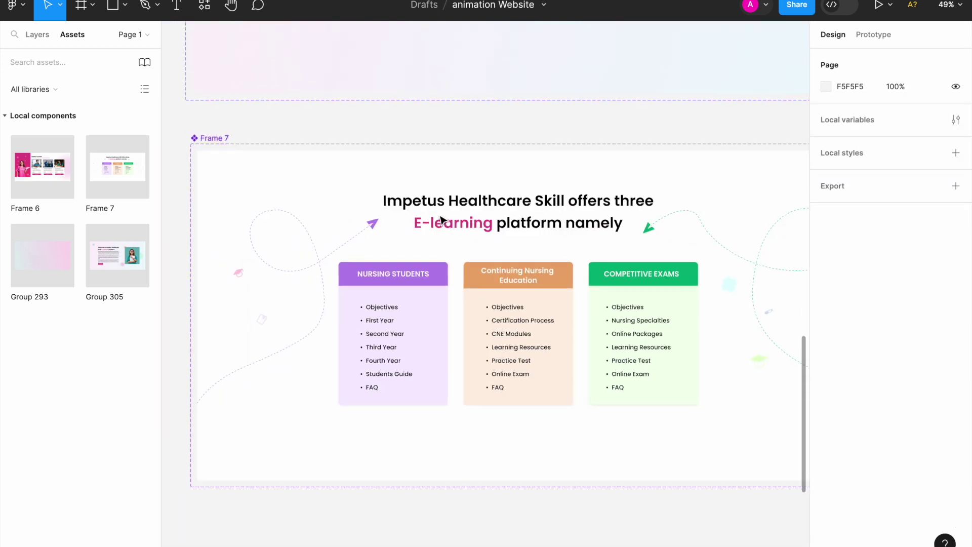
{"action": "scroll", "coordinate": [440, 220], "scroll_direction": "down", "scroll_amount": 3}
{"action": "left_click", "coordinate": [403, 283]}
- Nudge the three platform cards lower and set their opacity to 0%
{"action": "left_click", "coordinate": [491, 304], "text": "shift"}
{"action": "left_click", "coordinate": [568, 303], "text": "shift"}
{"action": "key", "text": "shift+Down"}
{"action": "key", "text": "shift+Down"}
{"action": "key", "text": "shift+Down"}
{"action": "key", "text": "shift+Down"}
{"action": "key", "text": "shift+Down"}
{"action": "key", "text": "shift+Down"}
{"action": "left_click", "coordinate": [432, 298], "text": "shift"}
{"action": "key", "text": "shift+Down"}
{"action": "key", "text": "shift+Down"}
{"action": "key", "text": "shift+Down"}
{"action": "key", "text": "shift+Down"}
{"action": "key", "text": "shift+Down"}
{"action": "key", "text": "shift+Down"}
{"action": "key", "text": "shift+Down"}
{"action": "key", "text": "shift+Down"}
{"action": "key", "text": "shift+Down"}
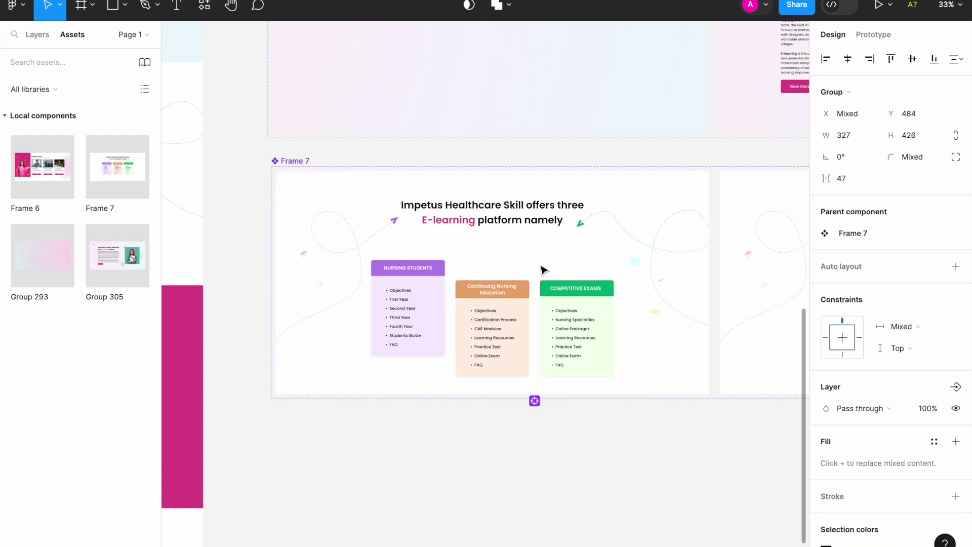
{"action": "left_click", "coordinate": [506, 327], "text": "shift"}
{"action": "key", "text": "shift+Down"}
{"action": "key", "text": "shift+Down"}
{"action": "key", "text": "shift+Down"}
{"action": "key", "text": "shift+Down"}
{"action": "key", "text": "shift+Down"}
{"action": "key", "text": "shift+Down"}
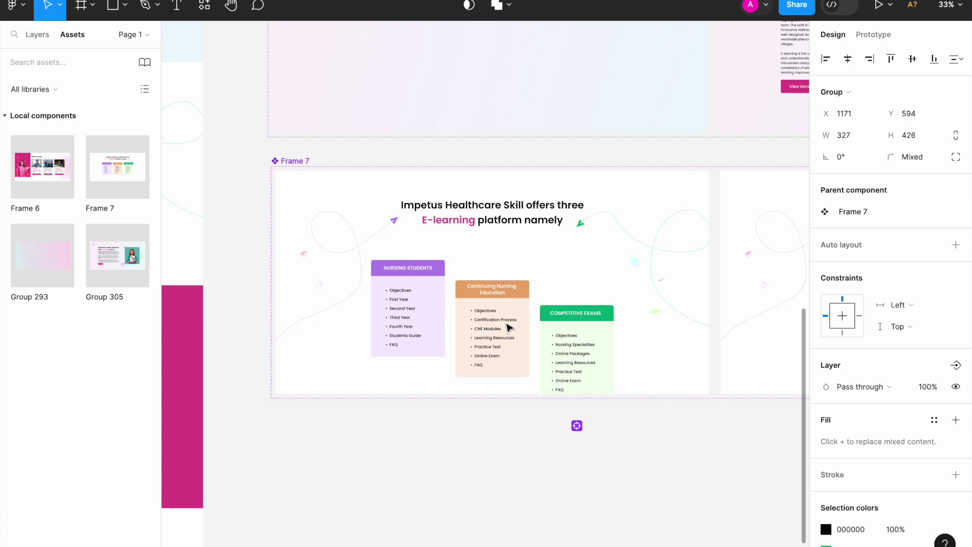
{"action": "left_click", "coordinate": [509, 328], "text": "shift"}
{"action": "left_click", "coordinate": [442, 315], "text": "shift"}
{"action": "key", "text": "shift+Down"}
{"action": "key", "text": "shift+Down"}
{"action": "key", "text": "shift+Down"}
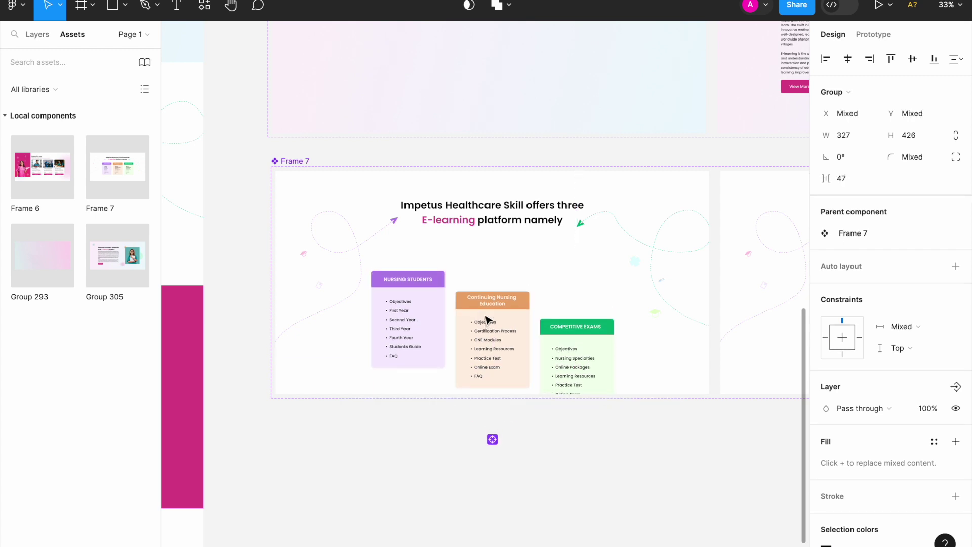
{"action": "key", "text": "shift+Down"}
{"action": "key", "text": "shift+Down"}
{"action": "key", "text": "shift+Down"}
{"action": "key", "text": "shift+Down"}
{"action": "key", "text": "shift+Down"}
{"action": "type", "text": "0"}
{"action": "key", "text": "Return"}
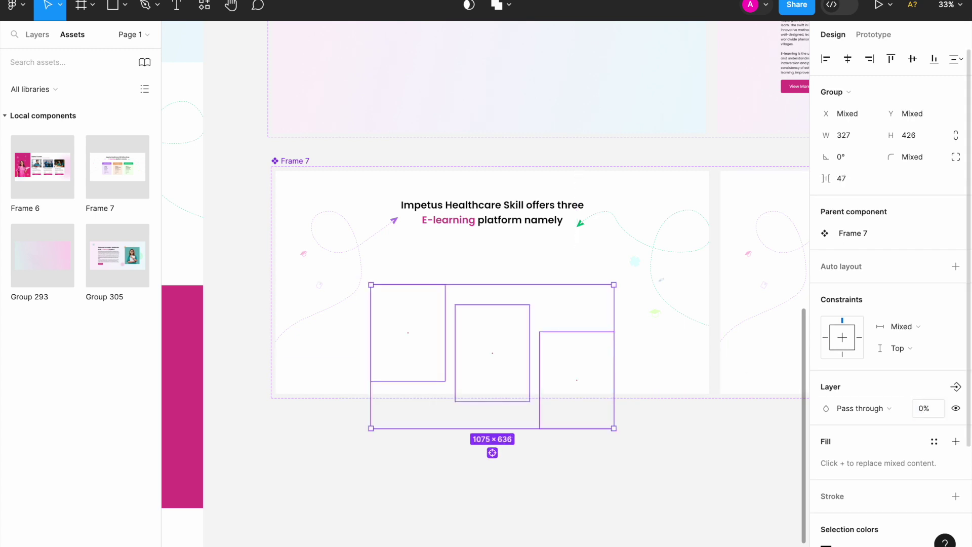
{"action": "left_click", "coordinate": [670, 473]}
- Shift the purple curved arrow left, then hide it and the green dashed curve at 0% opacity
{"action": "left_click", "coordinate": [363, 255]}
{"action": "double_click", "coordinate": [363, 253]}
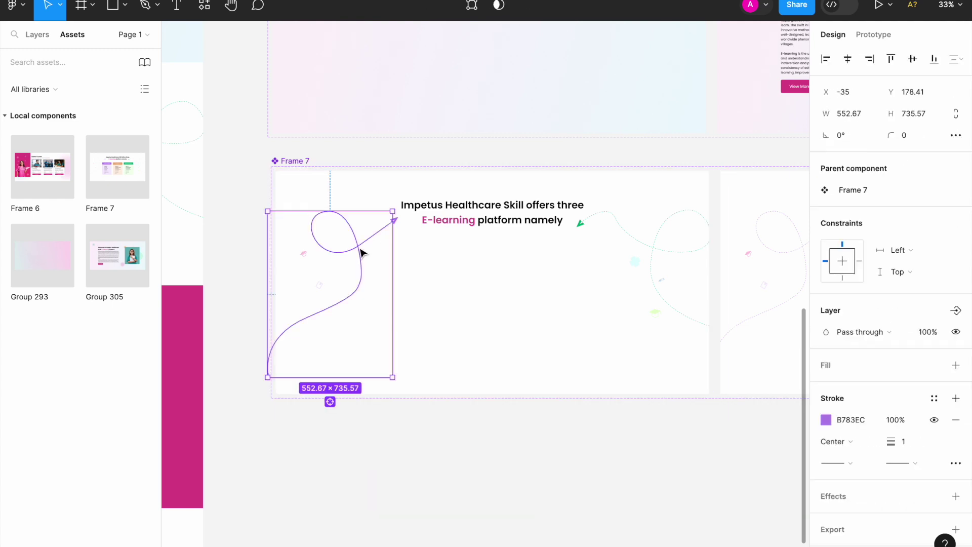
{"action": "key", "text": "shift+Left"}
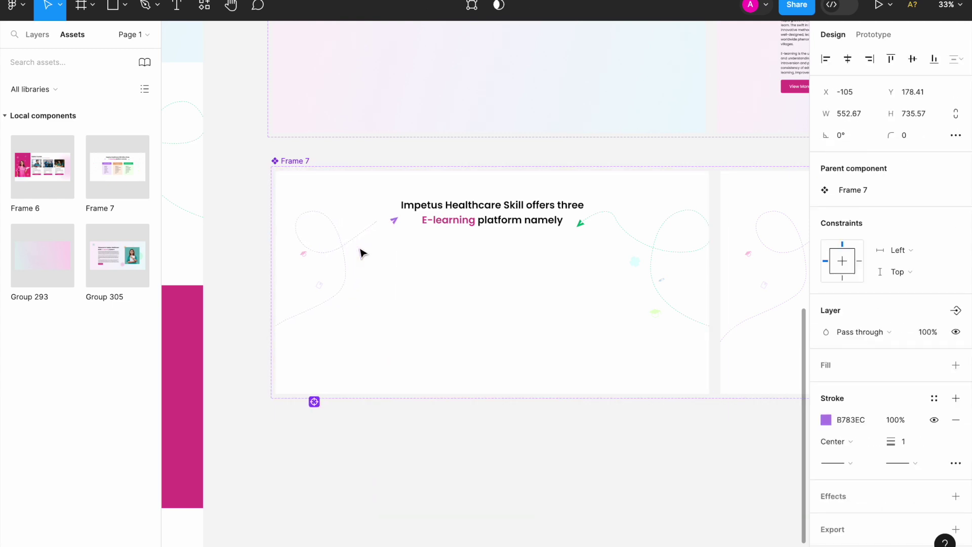
{"action": "key", "text": "shift+Left"}
{"action": "left_click", "coordinate": [934, 335]}
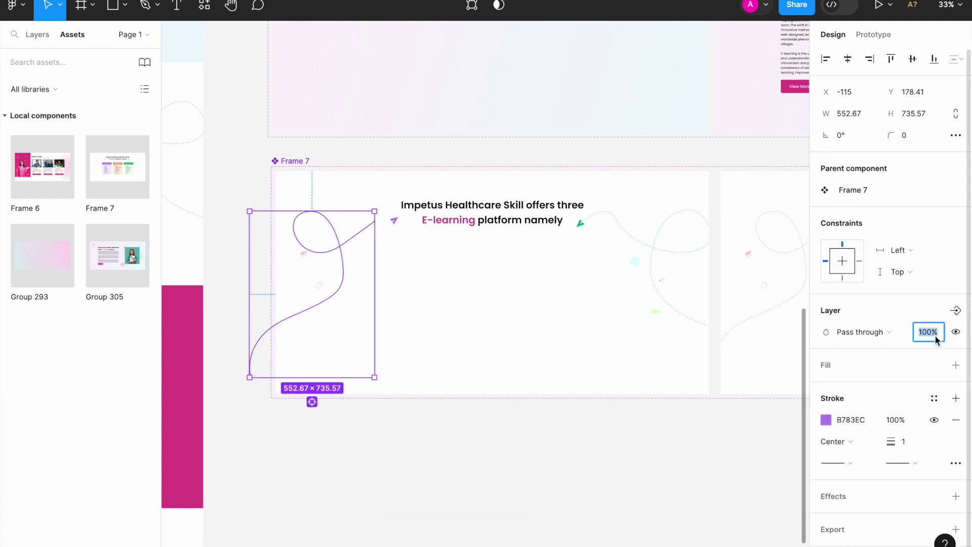
{"action": "left_click", "coordinate": [514, 465]}
{"action": "double_click", "coordinate": [658, 247]}
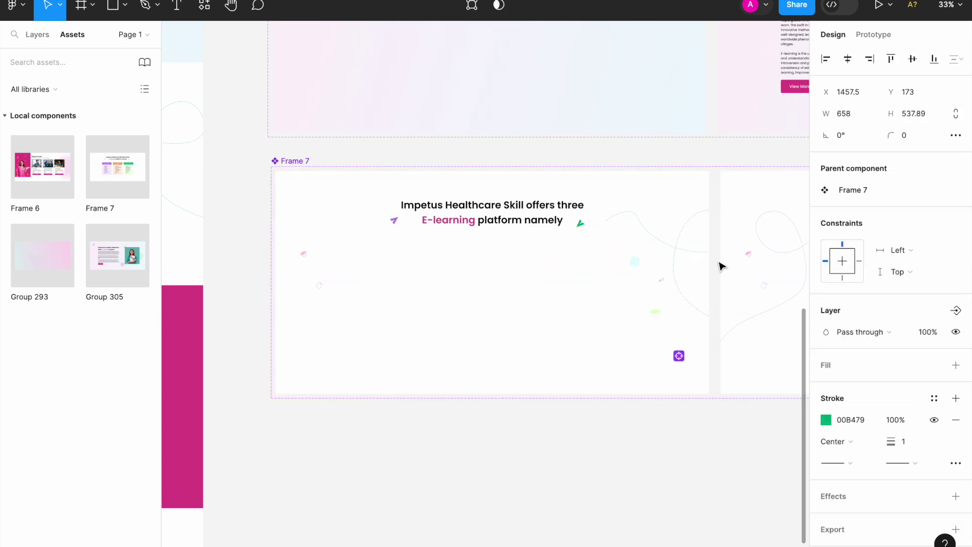
{"action": "left_click", "coordinate": [924, 331]}
{"action": "type", "text": "0"}
{"action": "key", "text": "Return"}
- Set the purple and green paper-plane arrows to 0% opacity, nudging the green one up-right
{"action": "scroll", "coordinate": [468, 230], "scroll_direction": "up", "scroll_amount": 5}
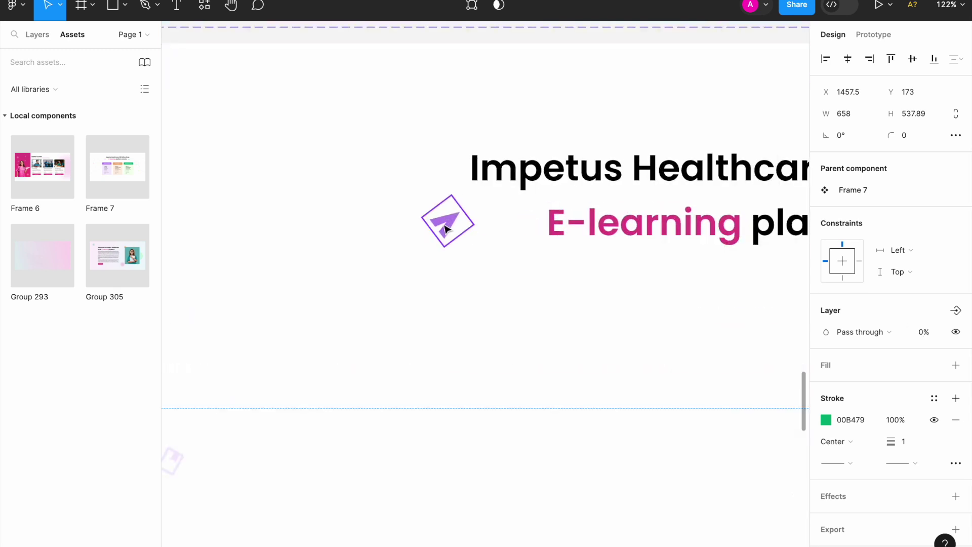
{"action": "left_click", "coordinate": [446, 227]}
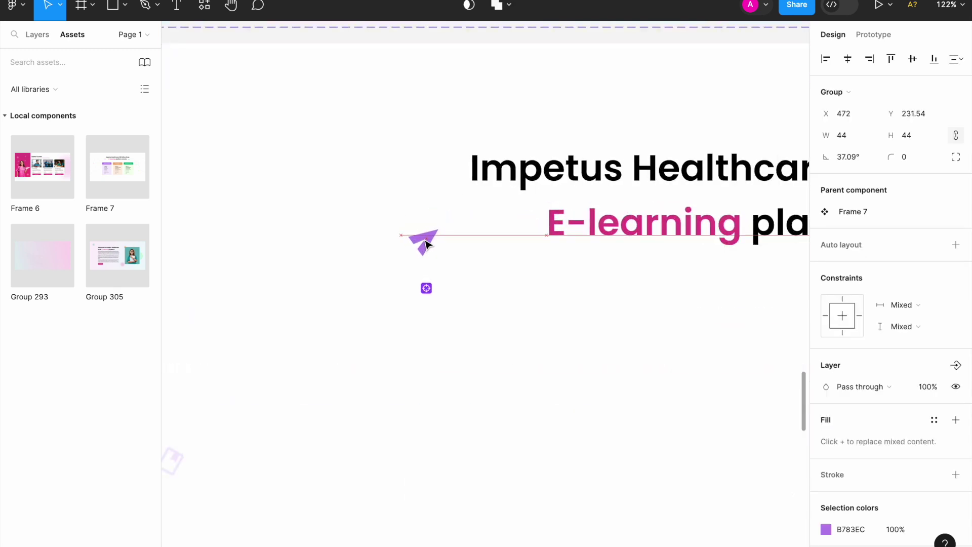
{"action": "left_click", "coordinate": [935, 387]}
{"action": "key", "text": "Return"}
{"action": "scroll", "coordinate": [557, 265], "scroll_direction": "down", "scroll_amount": 5}
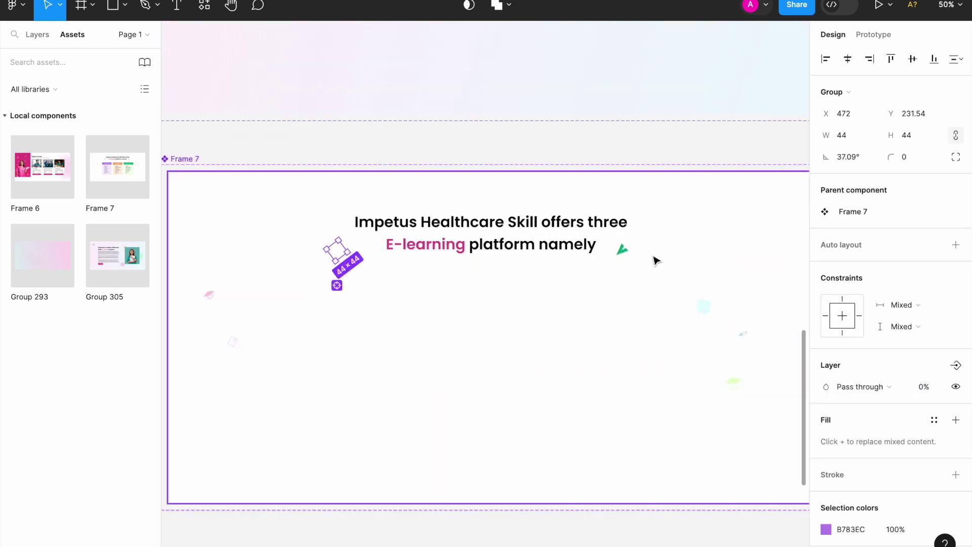
{"action": "scroll", "coordinate": [597, 251], "scroll_direction": "up", "scroll_amount": 4}
{"action": "left_click_drag", "start_coordinate": [598, 249], "coordinate": [614, 238]}
{"action": "left_click", "coordinate": [928, 387]}
{"action": "type", "text": "0"}
{"action": "key", "text": "Return"}
{"action": "key", "text": "Escape"}
- Nudge the section heading upward and set its opacity to 0%
{"action": "scroll", "coordinate": [686, 320], "scroll_direction": "down", "scroll_amount": 5}
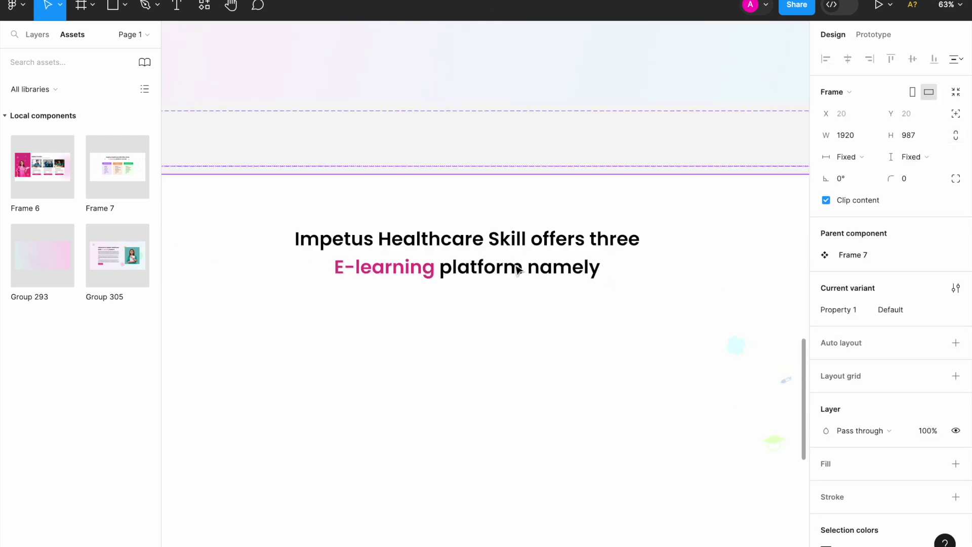
{"action": "left_click", "coordinate": [518, 270]}
{"action": "key", "text": "shift+Up"}
{"action": "key", "text": "shift+Up"}
{"action": "key", "text": "shift+Up"}
{"action": "key", "text": "shift+Up"}
{"action": "key", "text": "shift+Up"}
{"action": "key", "text": "shift+Up"}
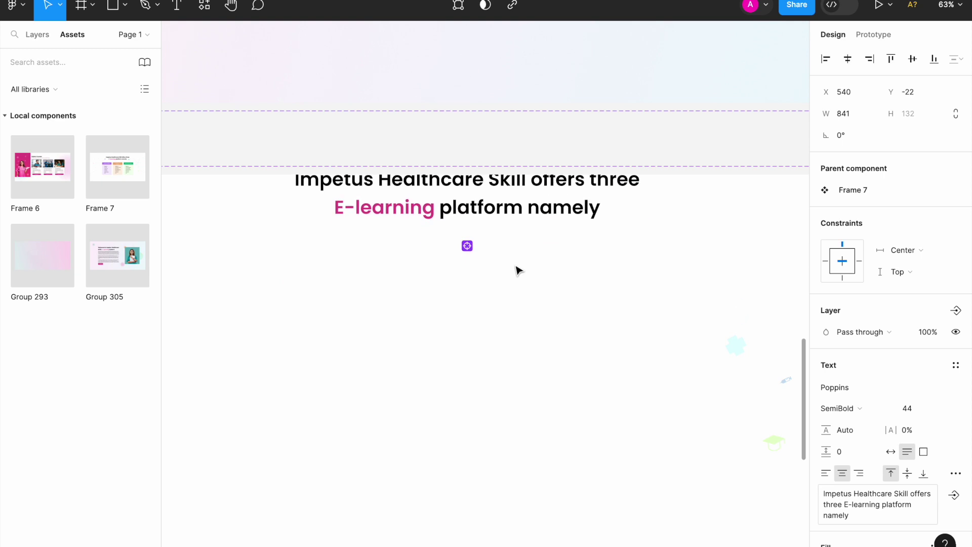
{"action": "type", "text": "0"}
{"action": "key", "text": "Return"}
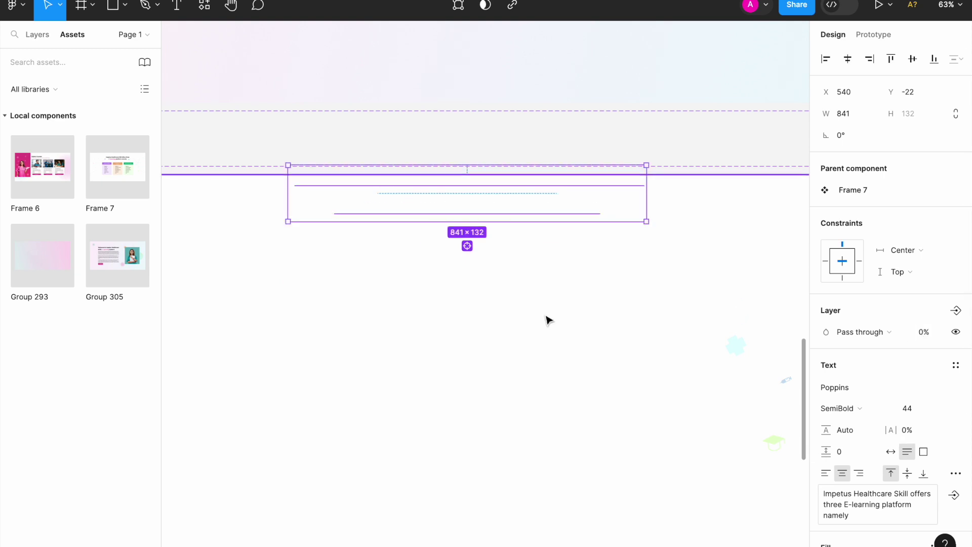
{"action": "scroll", "coordinate": [566, 315], "scroll_direction": "down", "scroll_amount": 5}
{"action": "scroll", "coordinate": [557, 458], "scroll_direction": "up", "scroll_amount": 2}
{"action": "left_click", "coordinate": [770, 379]}
{"action": "scroll", "coordinate": [770, 380], "scroll_direction": "up", "scroll_amount": 2}
{"action": "left_click", "coordinate": [249, 214]}
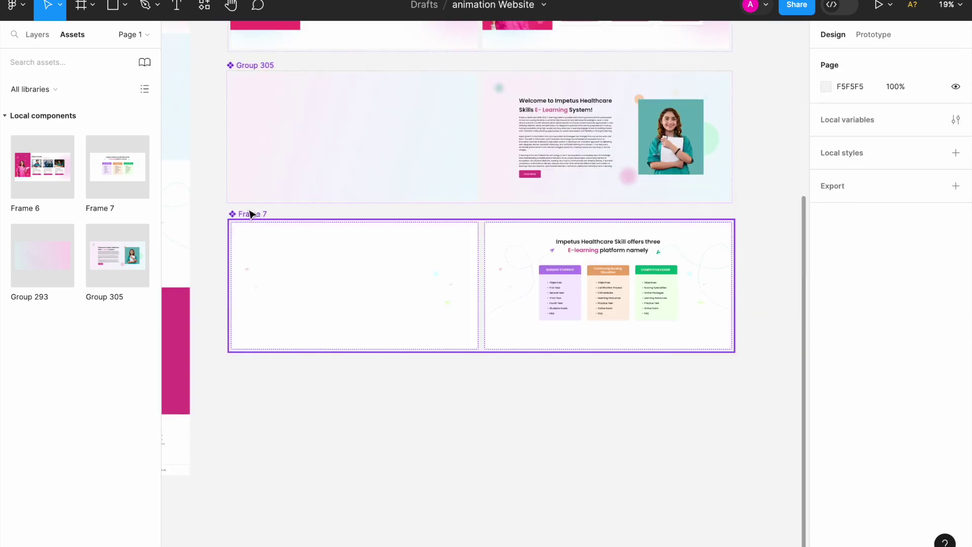
- Link the faded Default variant to Variant2 on Mouse enter with Gentle 3000ms smart animate
{"action": "scroll", "coordinate": [725, 253], "scroll_direction": "down", "scroll_amount": 3}
{"action": "scroll", "coordinate": [796, 143], "scroll_direction": "down", "scroll_amount": 2}
{"action": "scroll", "coordinate": [764, 254], "scroll_direction": "up", "scroll_amount": 2}
{"action": "scroll", "coordinate": [764, 254], "scroll_direction": "up", "scroll_amount": 3}
{"action": "left_click", "coordinate": [349, 269]}
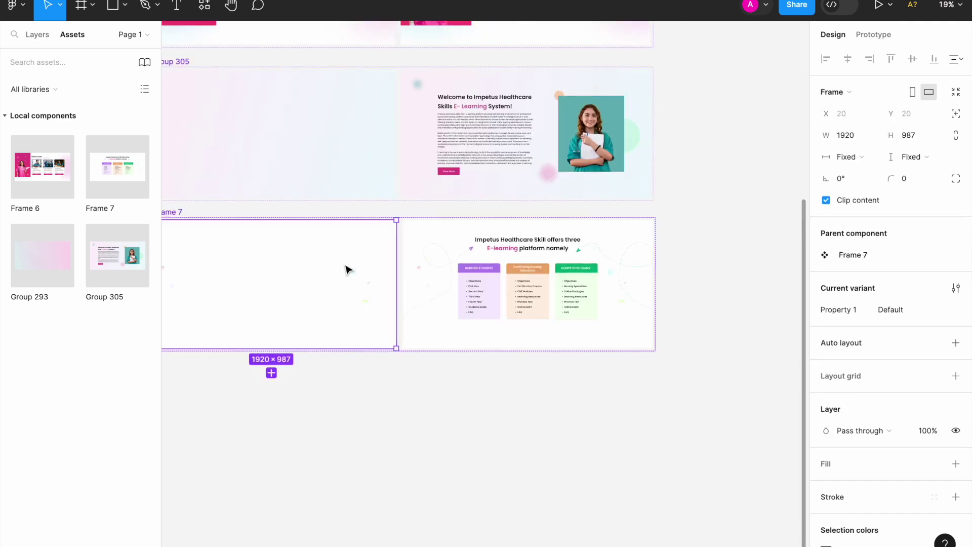
{"action": "left_click", "coordinate": [870, 38]}
{"action": "scroll", "coordinate": [395, 282], "scroll_direction": "up", "scroll_amount": 5}
{"action": "left_click_drag", "start_coordinate": [418, 273], "coordinate": [454, 278]}
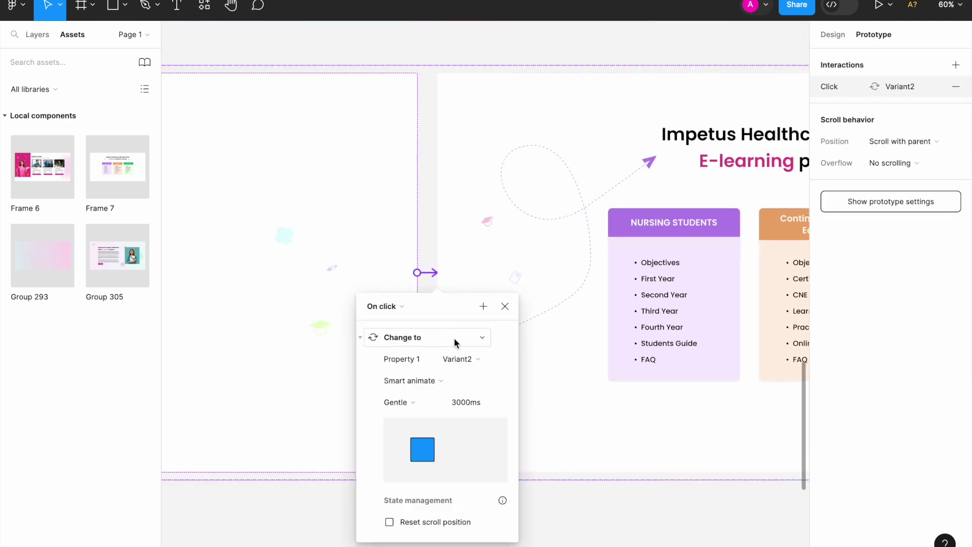
{"action": "left_click", "coordinate": [384, 306]}
{"action": "left_click", "coordinate": [400, 399]}
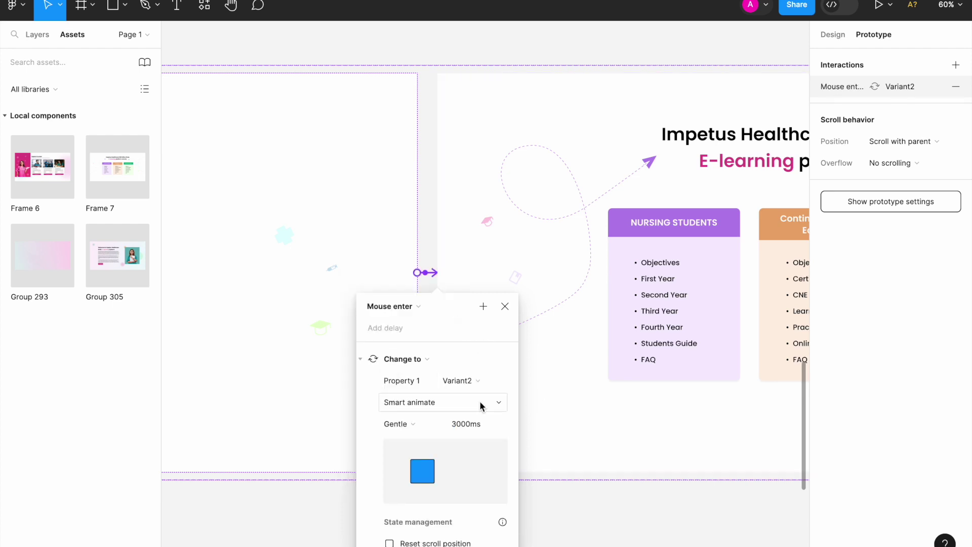
{"action": "scroll", "coordinate": [479, 401], "scroll_direction": "down", "scroll_amount": 1}
{"action": "left_click", "coordinate": [582, 499]}
{"action": "scroll", "coordinate": [680, 284], "scroll_direction": "down", "scroll_amount": 3, "text": "ctrl"}
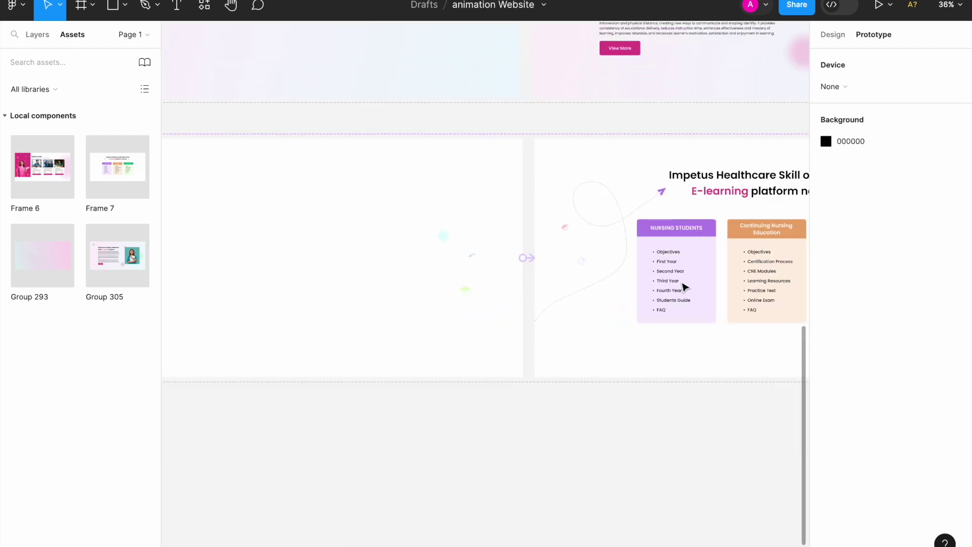
{"action": "scroll", "coordinate": [684, 288], "scroll_direction": "down", "scroll_amount": 5, "text": "ctrl"}
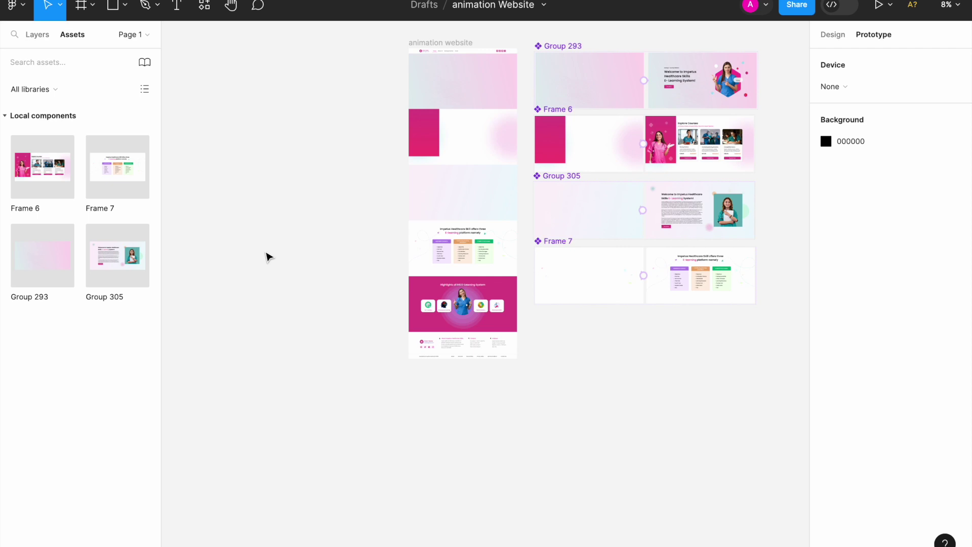
- Swap the page's E-learning platforms section for the Frame 7 instance
{"action": "left_click_drag", "start_coordinate": [183, 188], "coordinate": [249, 197]}
{"action": "key", "text": "Delete"}
{"action": "scroll", "coordinate": [430, 235], "scroll_direction": "up", "scroll_amount": 2, "text": "ctrl"}
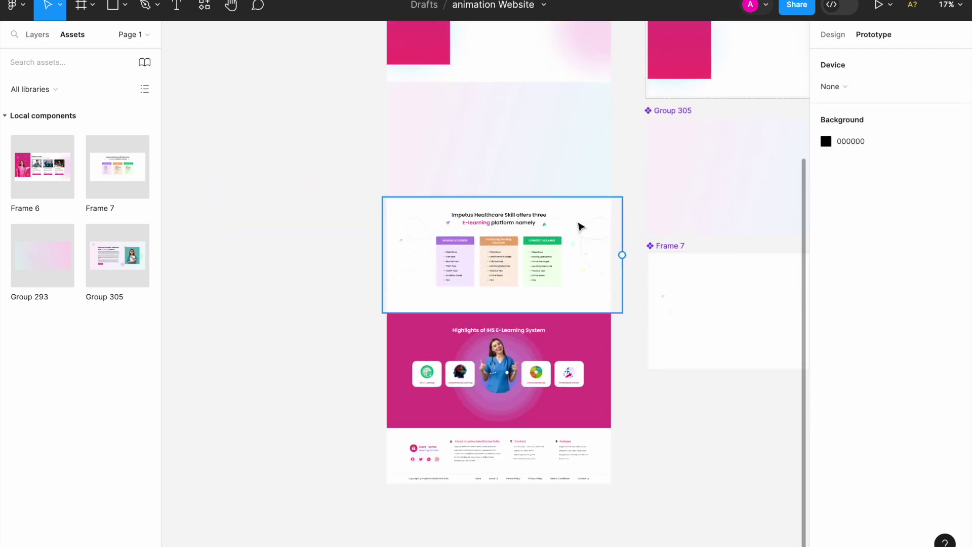
{"action": "right_click", "coordinate": [460, 225]}
{"action": "left_click", "coordinate": [513, 212]}
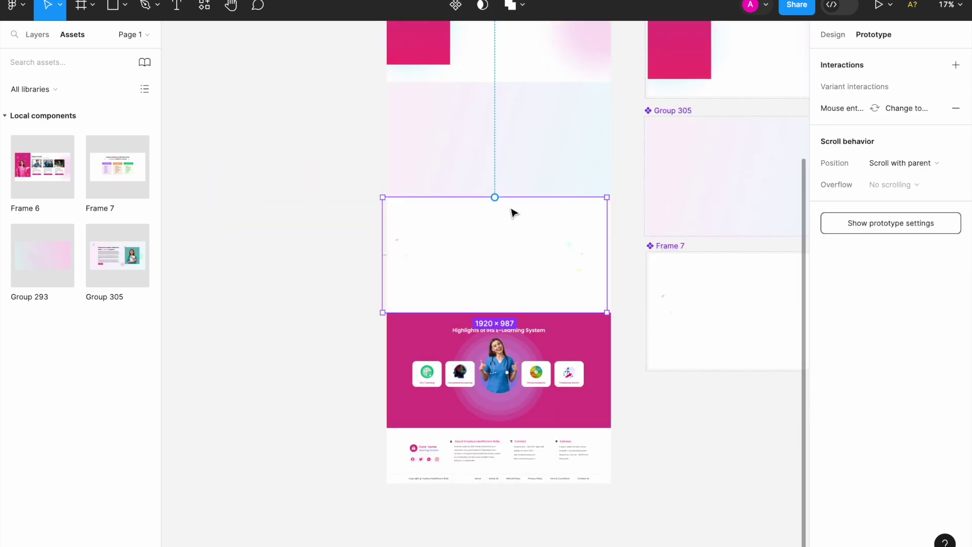
{"action": "left_click", "coordinate": [839, 35]}
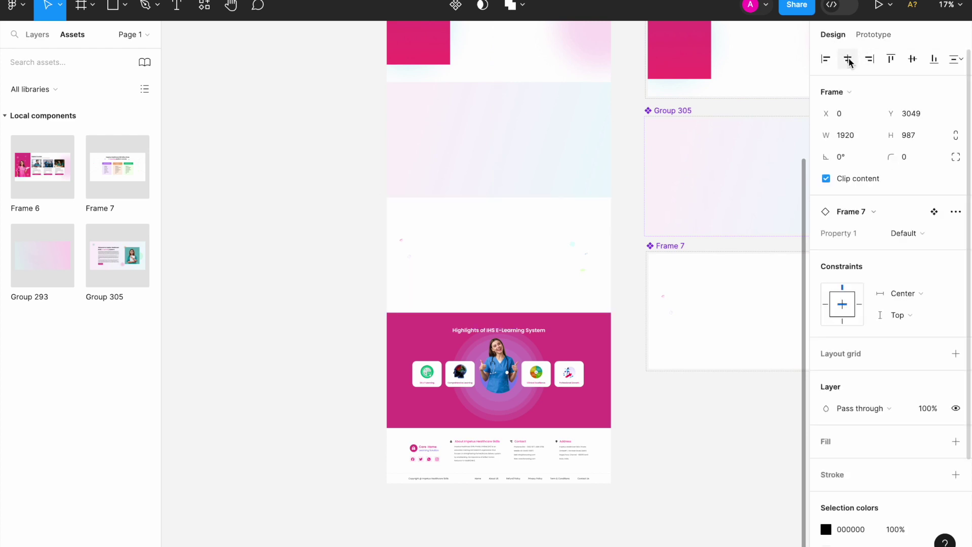
- Select the website frame and start the prototype preview
{"action": "left_click", "coordinate": [299, 250]}
{"action": "scroll", "coordinate": [300, 250], "scroll_direction": "down", "scroll_amount": 2, "text": "ctrl"}
{"action": "scroll", "coordinate": [467, 246], "scroll_direction": "up", "scroll_amount": 5}
{"action": "scroll", "coordinate": [376, 259], "scroll_direction": "up", "scroll_amount": 2}
{"action": "left_click", "coordinate": [376, 258]}
{"action": "left_click", "coordinate": [878, 6]}
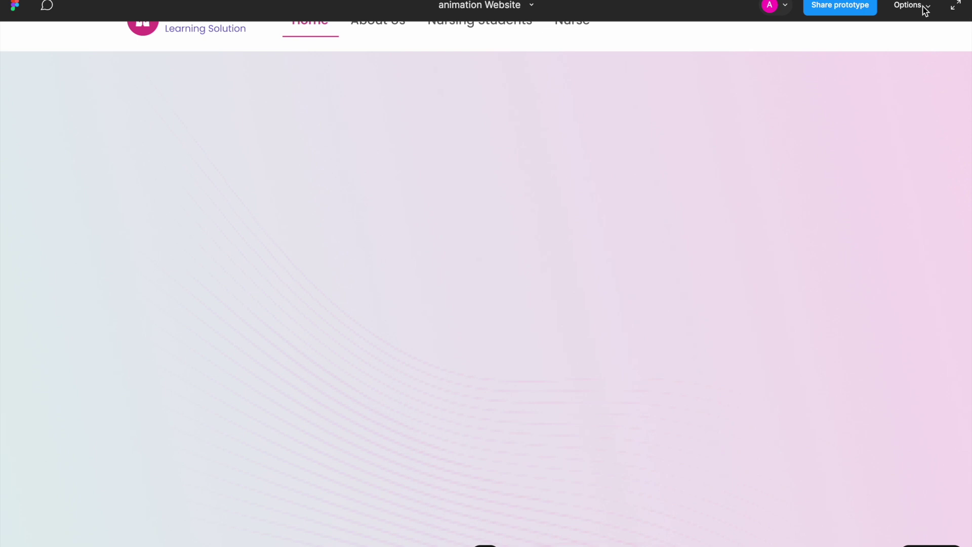
- Fit the preview to width, scroll down through the section animations, then close the preview
{"action": "left_click", "coordinate": [925, 9]}
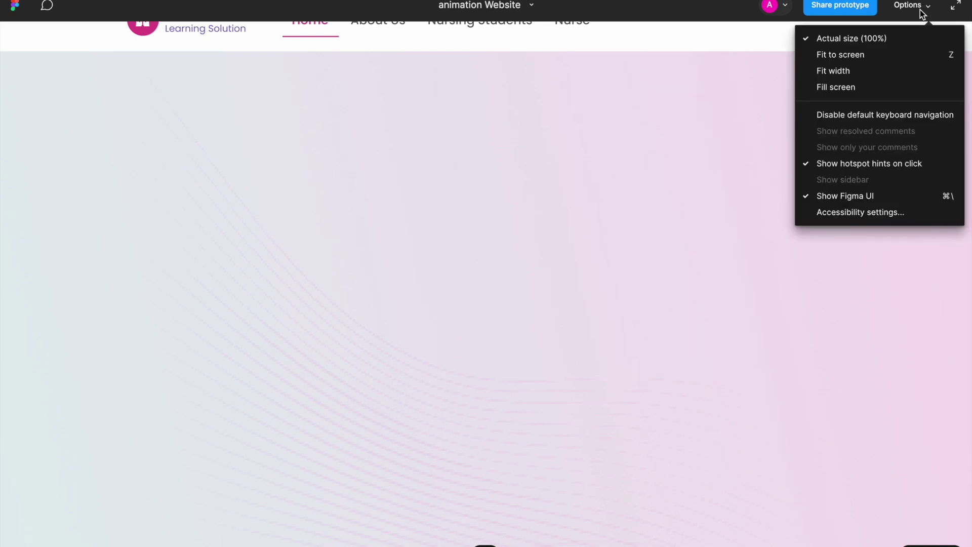
{"action": "left_click", "coordinate": [849, 70]}
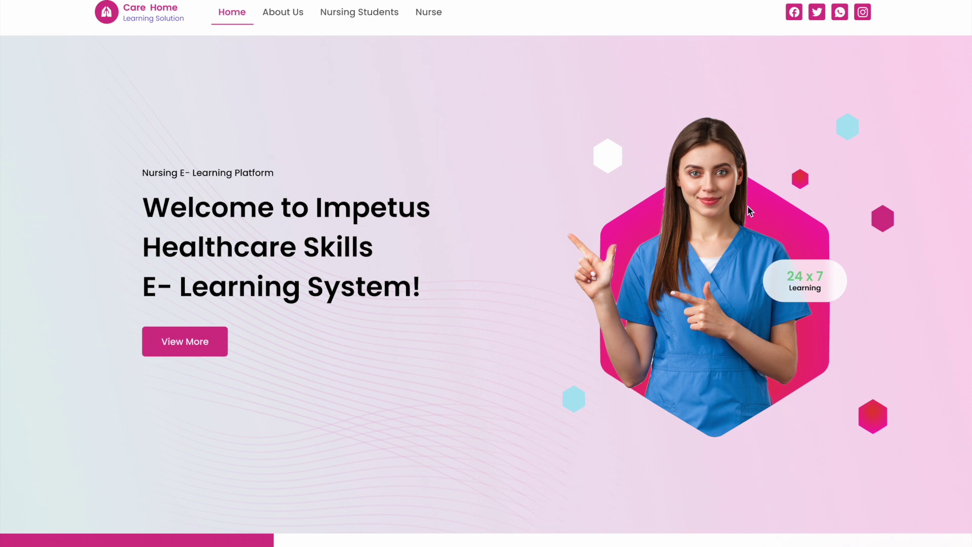
{"action": "scroll", "coordinate": [712, 428], "scroll_direction": "down", "scroll_amount": 10}
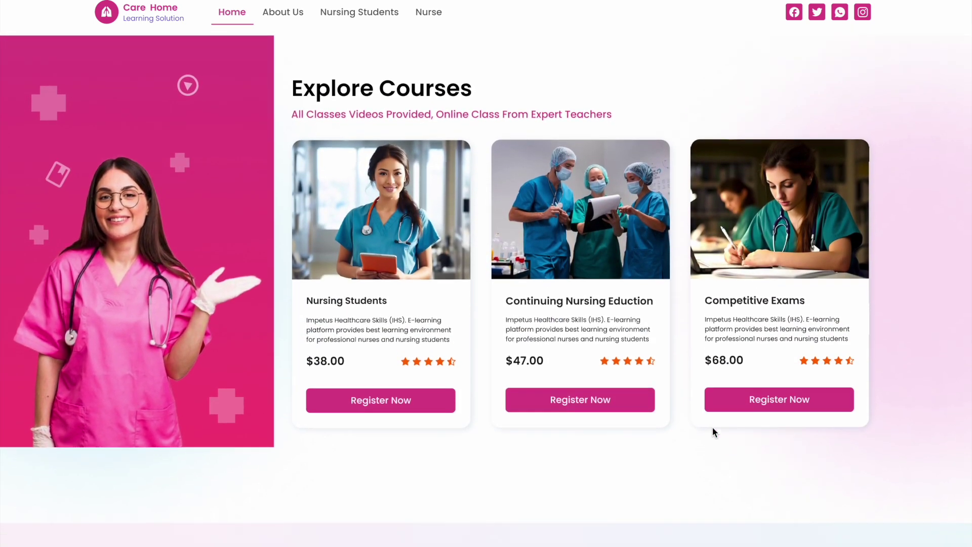
{"action": "scroll", "coordinate": [712, 427], "scroll_direction": "down", "scroll_amount": 5}
{"action": "scroll", "coordinate": [713, 427], "scroll_direction": "down", "scroll_amount": 5}
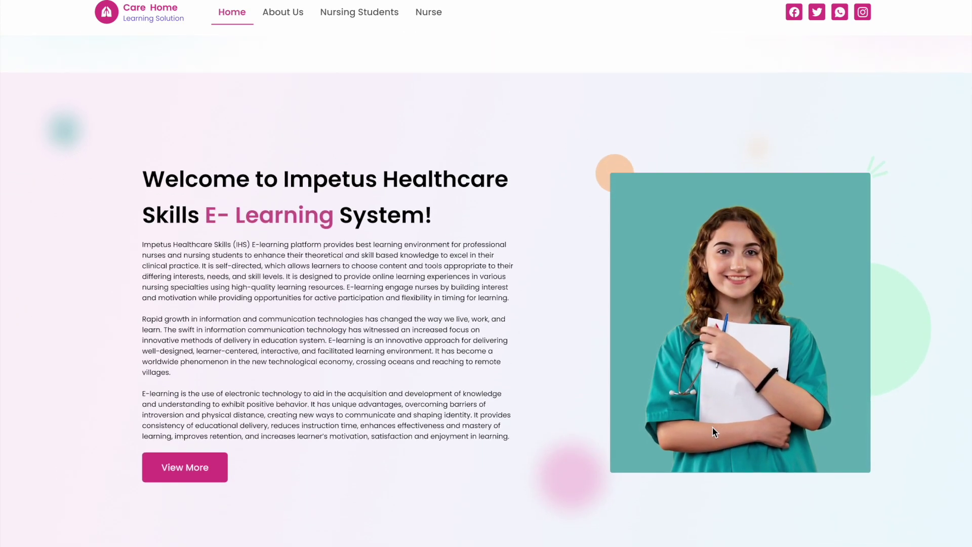
{"action": "scroll", "coordinate": [712, 428], "scroll_direction": "down", "scroll_amount": 8}
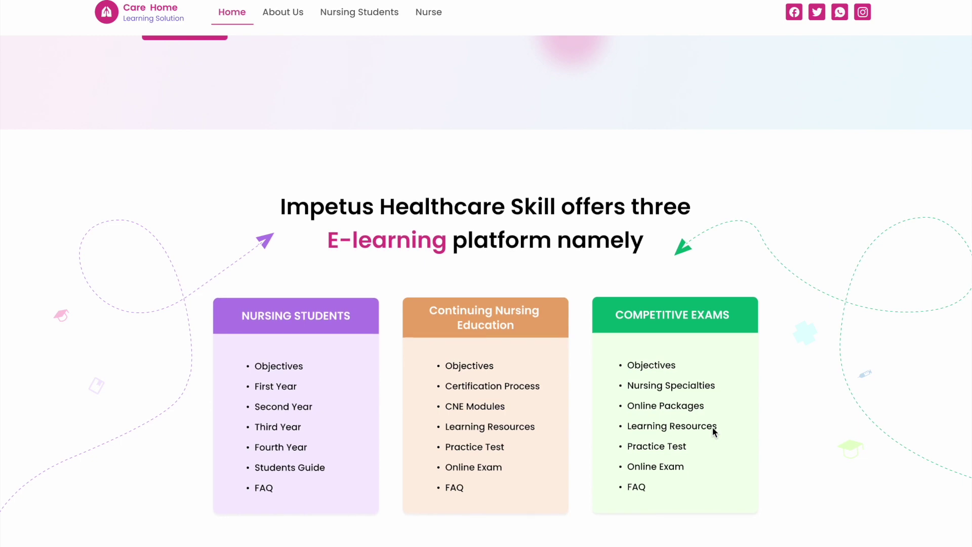
{"action": "scroll", "coordinate": [713, 427], "scroll_direction": "down", "scroll_amount": 2}
{"action": "scroll", "coordinate": [712, 427], "scroll_direction": "down", "scroll_amount": 5}
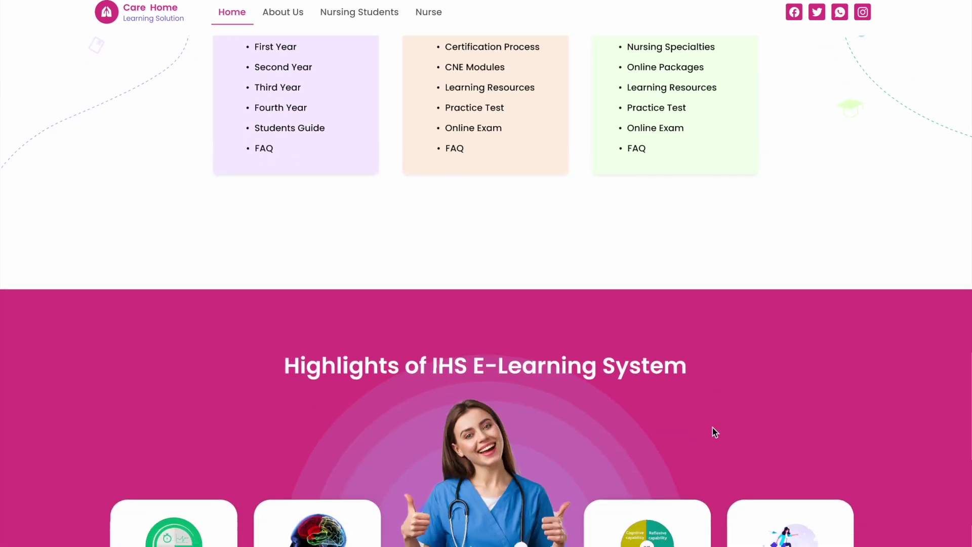
{"action": "scroll", "coordinate": [713, 428], "scroll_direction": "down", "scroll_amount": 9}
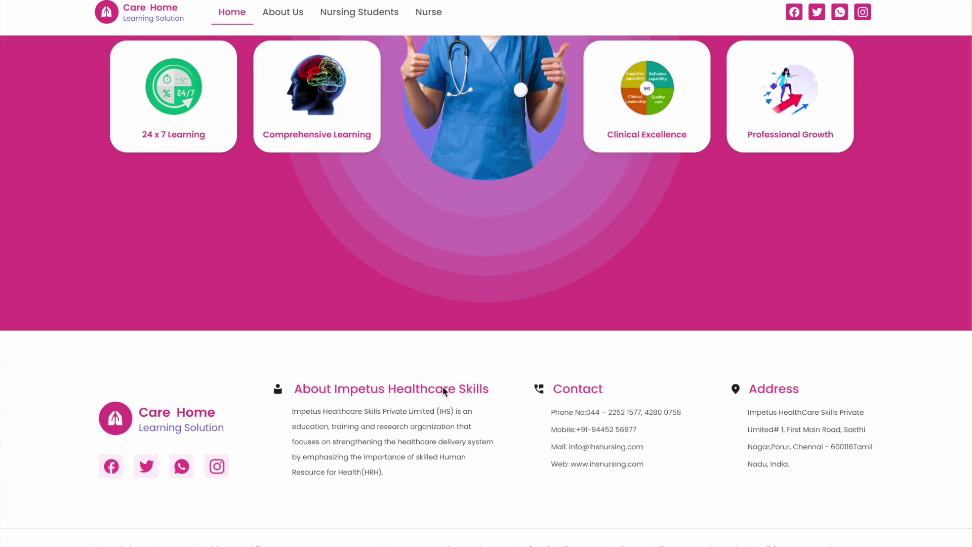
{"action": "key", "text": "ctrl+w"}
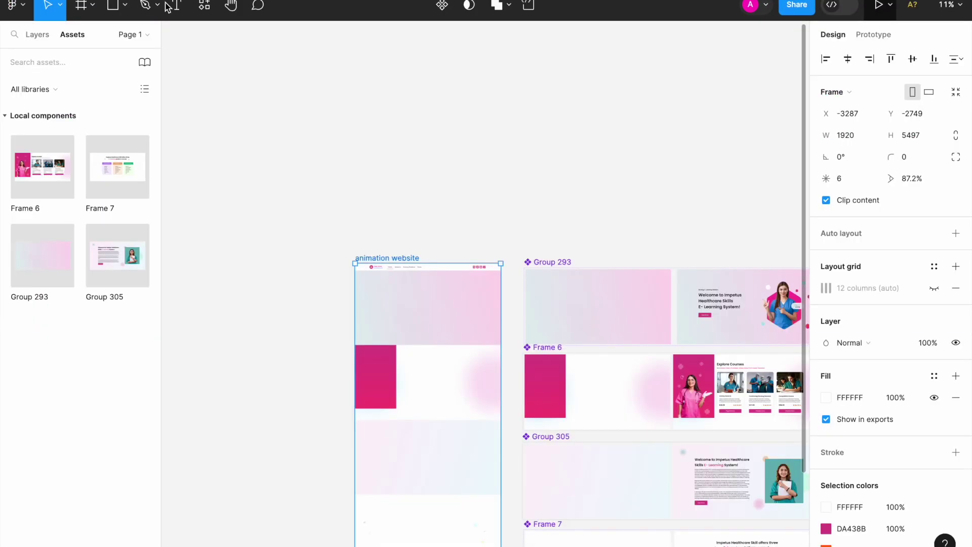
- Duplicate the pink Highlights section below Frame 7
{"action": "left_click", "coordinate": [474, 231]}
{"action": "scroll", "coordinate": [490, 374], "scroll_direction": "down", "scroll_amount": 3}
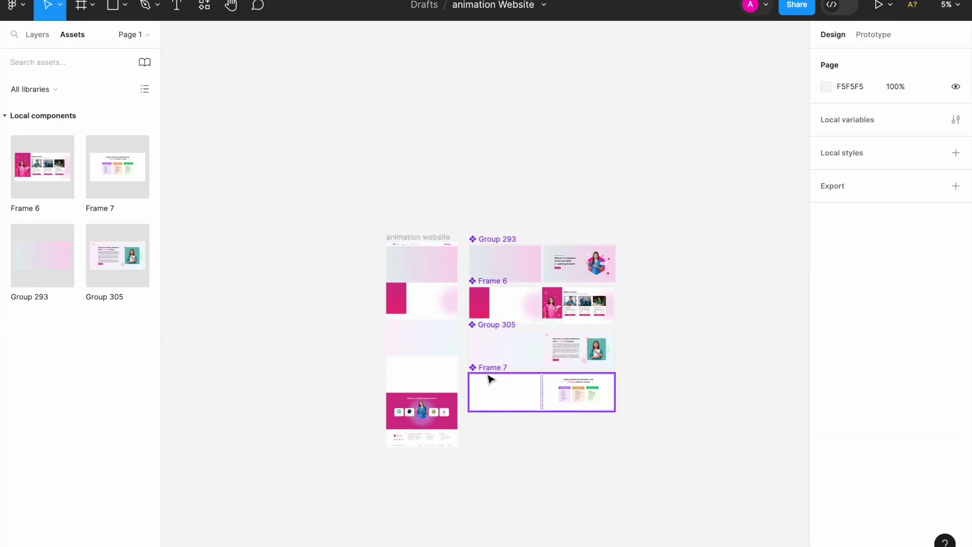
{"action": "scroll", "coordinate": [483, 507], "scroll_direction": "up", "scroll_amount": 3}
{"action": "scroll", "coordinate": [472, 439], "scroll_direction": "up", "scroll_amount": 3}
{"action": "scroll", "coordinate": [453, 350], "scroll_direction": "up", "scroll_amount": 3}
{"action": "left_click", "coordinate": [365, 276]}
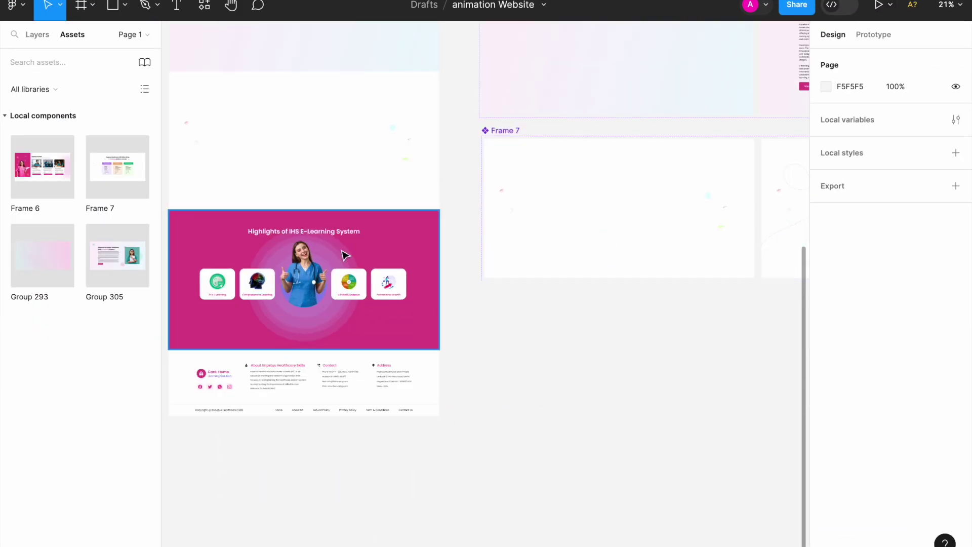
{"action": "left_click_drag", "start_coordinate": [349, 251], "coordinate": [662, 340]}
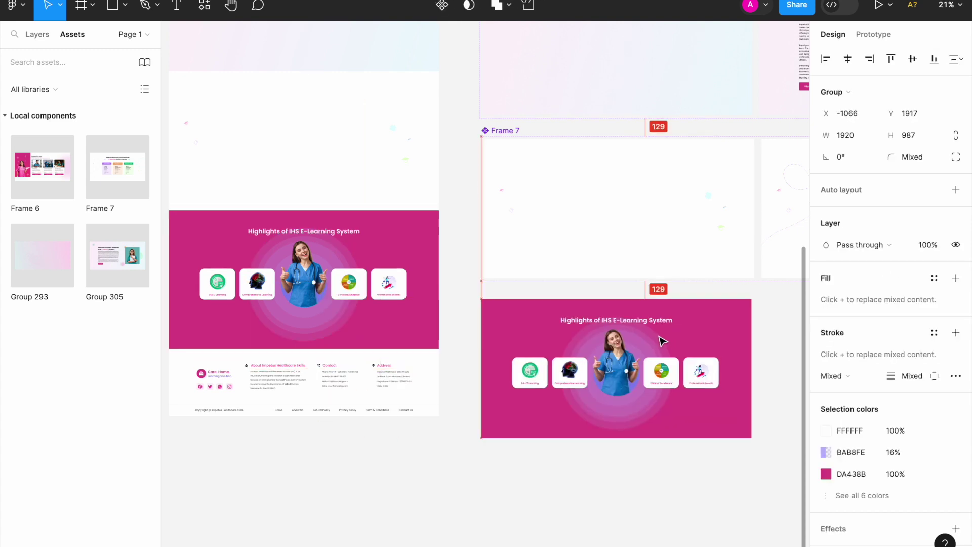
- Select the whole Highlights copy and make it component Group 306
{"action": "scroll", "coordinate": [469, 336], "scroll_direction": "down", "scroll_amount": 3}
{"action": "scroll", "coordinate": [517, 341], "scroll_direction": "up", "scroll_amount": 2}
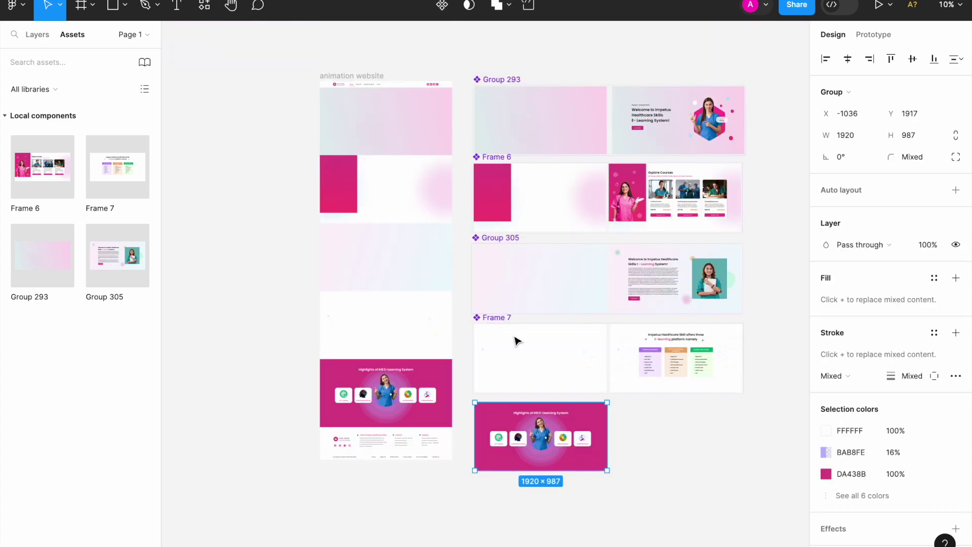
{"action": "scroll", "coordinate": [517, 340], "scroll_direction": "up", "scroll_amount": 5}
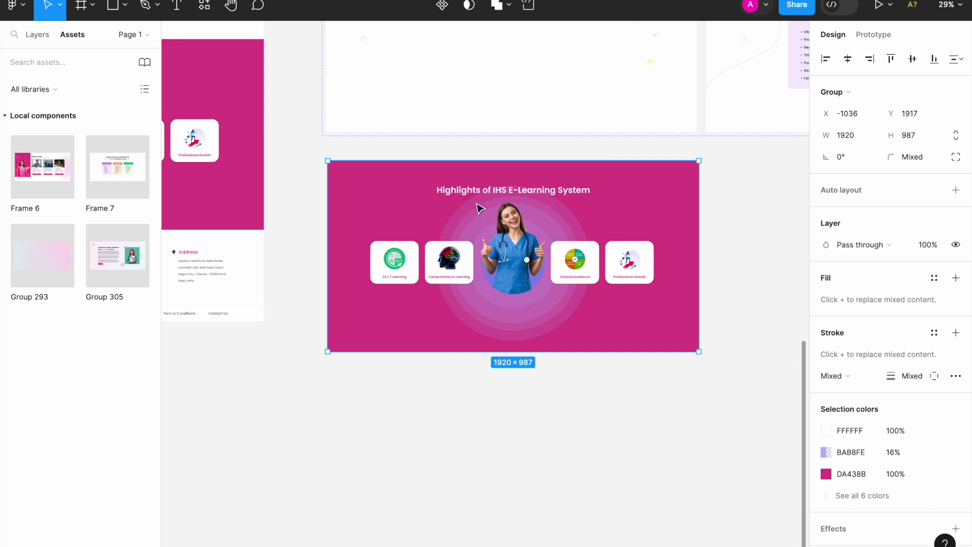
{"action": "scroll", "coordinate": [558, 245], "scroll_direction": "up", "scroll_amount": 2}
{"action": "double_click", "coordinate": [553, 231]}
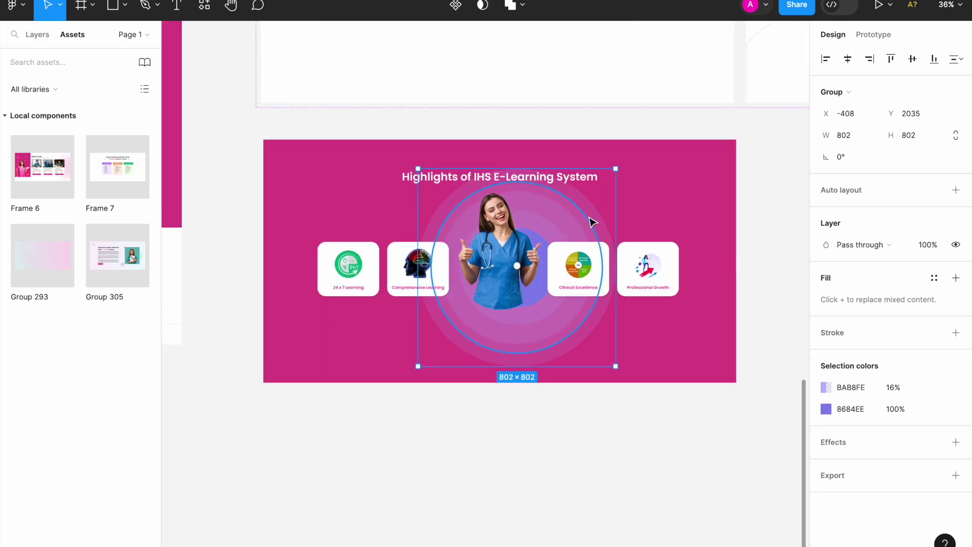
{"action": "left_click", "coordinate": [284, 138]}
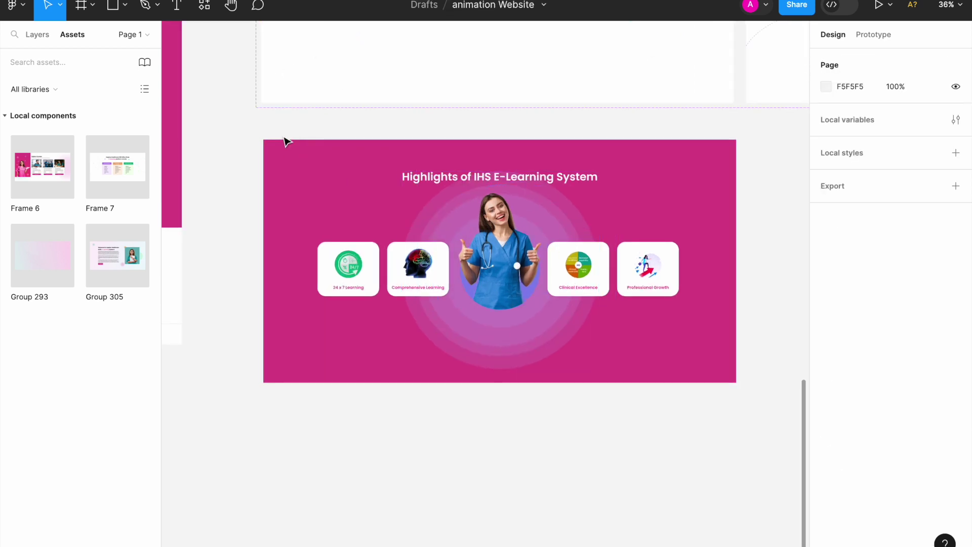
{"action": "double_click", "coordinate": [345, 278]}
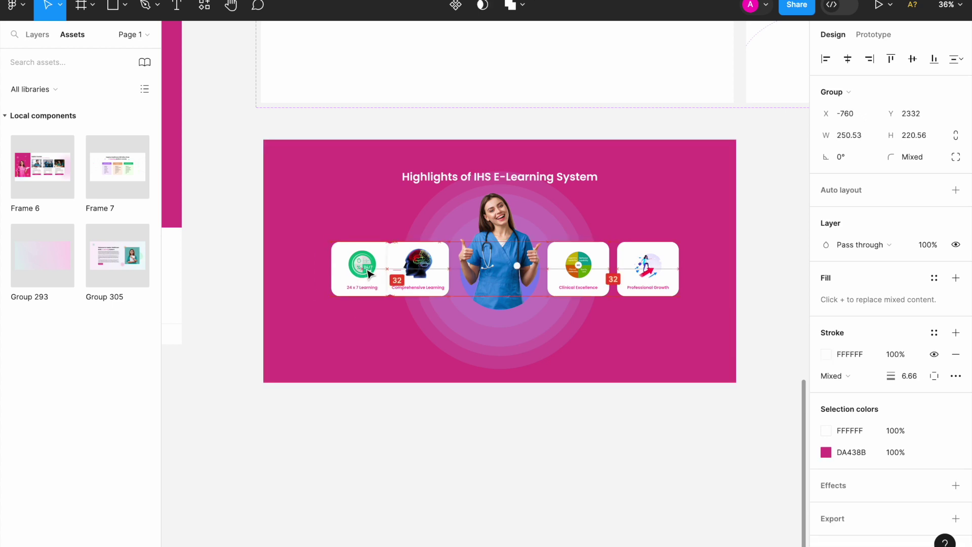
{"action": "left_click", "coordinate": [245, 166]}
{"action": "left_click", "coordinate": [308, 155]}
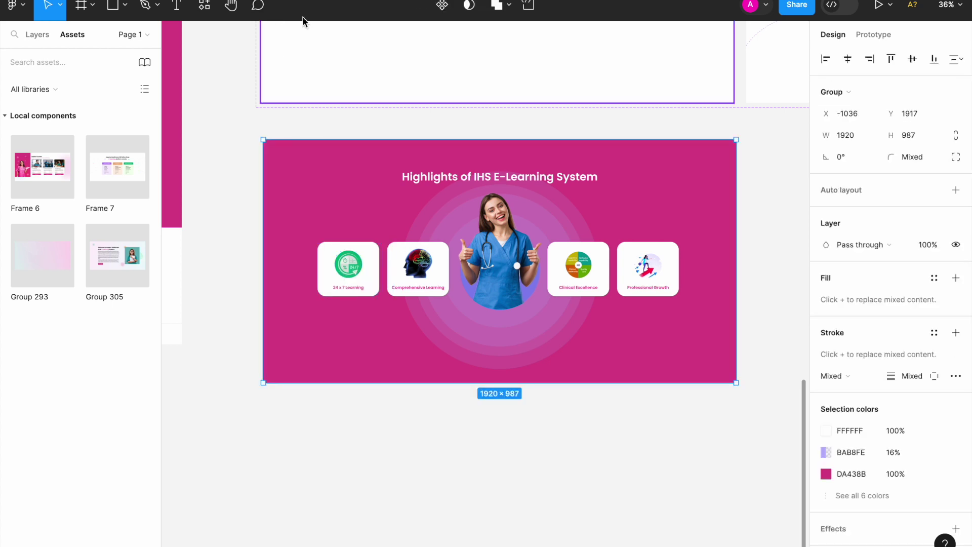
{"action": "left_click", "coordinate": [441, 6]}
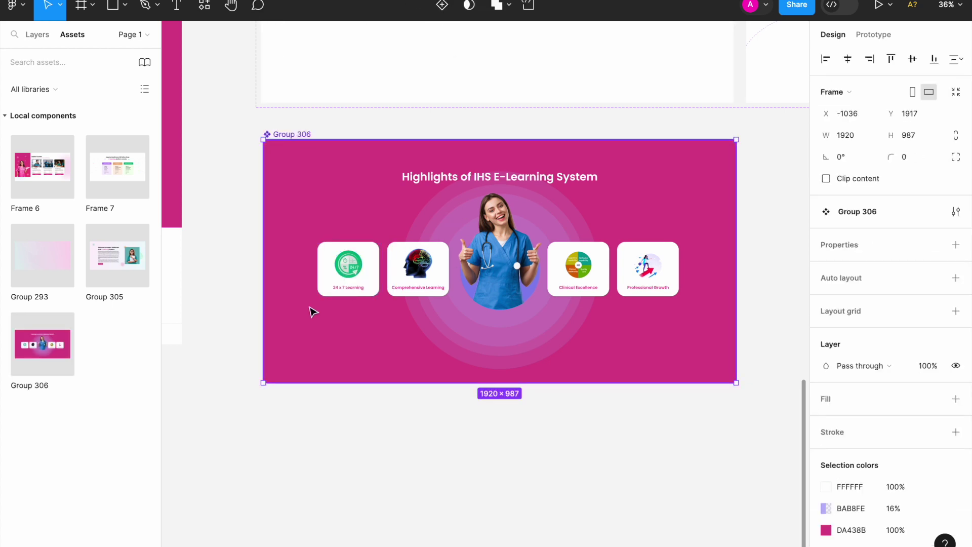
{"action": "scroll", "coordinate": [314, 312], "scroll_direction": "down", "scroll_amount": 3}
- Add Variant2 to Group 306 and lay the variants side by side with auto layout
{"action": "left_click", "coordinate": [441, 7]}
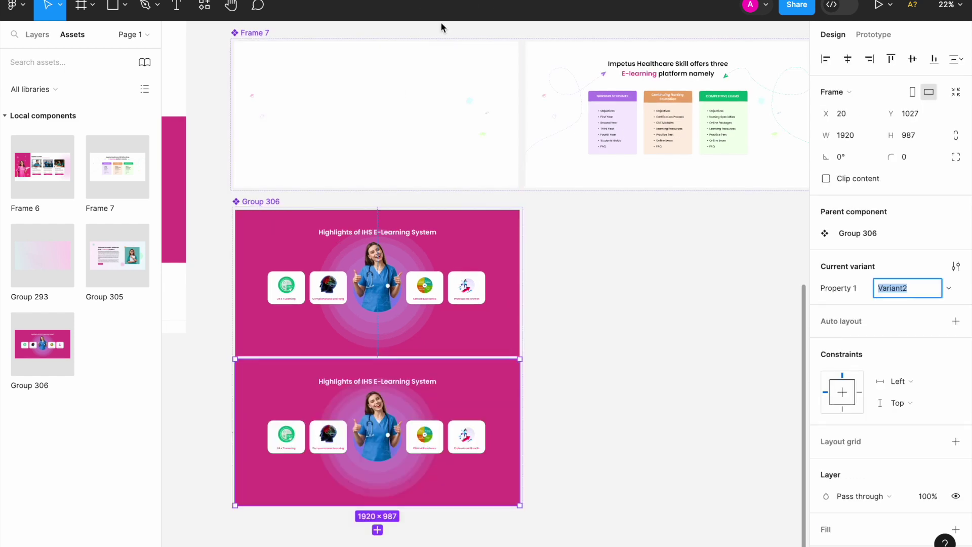
{"action": "left_click", "coordinate": [263, 203]}
{"action": "key", "text": "shift+a"}
{"action": "left_click", "coordinate": [841, 325]}
{"action": "left_click", "coordinate": [499, 423]}
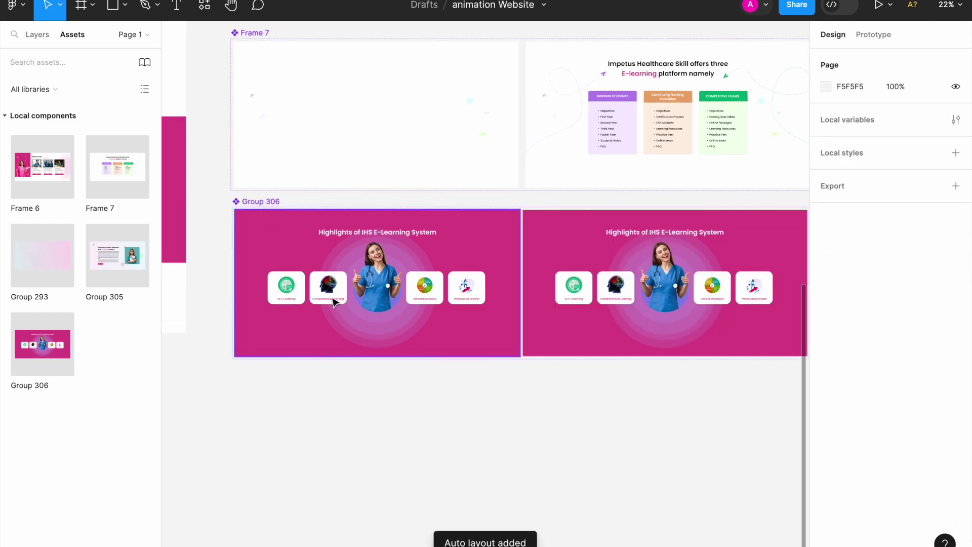
- In the first variant, shift the 24 x 7 and Comprehensive Learning cards right and fade them to 0%
{"action": "left_click", "coordinate": [335, 302]}
{"action": "double_click", "coordinate": [335, 303]}
{"action": "scroll", "coordinate": [334, 314], "scroll_direction": "up", "scroll_amount": 3}
{"action": "scroll", "coordinate": [314, 309], "scroll_direction": "up", "scroll_amount": 3}
{"action": "scroll", "coordinate": [284, 303], "scroll_direction": "up", "scroll_amount": 2}
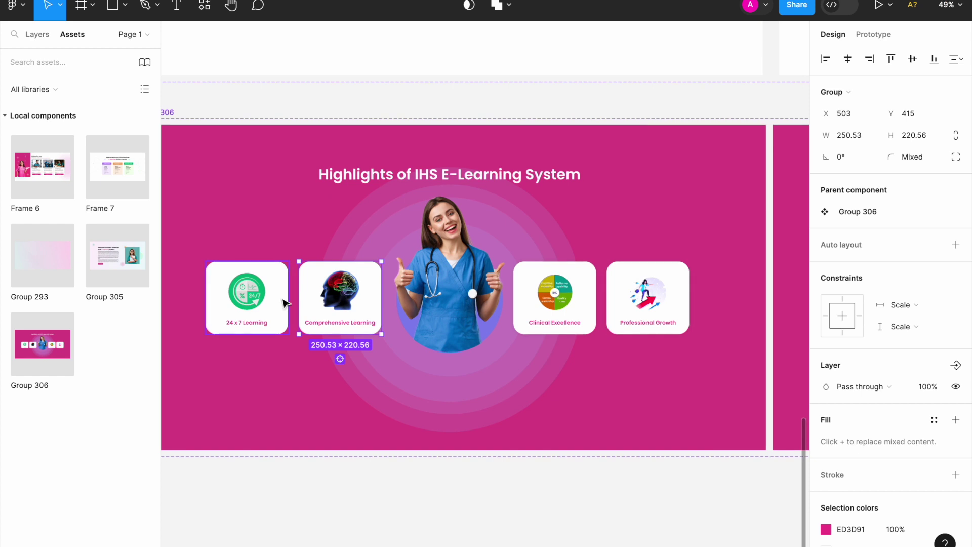
{"action": "left_click", "coordinate": [279, 303], "text": "shift"}
{"action": "key", "text": "shift+Right"}
{"action": "key", "text": "shift+Right"}
{"action": "key", "text": "shift+Right"}
{"action": "key", "text": "shift+Right"}
{"action": "key", "text": "shift+Right"}
{"action": "key", "text": "shift+Right"}
{"action": "key", "text": "shift+Right"}
{"action": "key", "text": "shift+Right"}
{"action": "key", "text": "shift+Right"}
{"action": "key", "text": "shift+Right"}
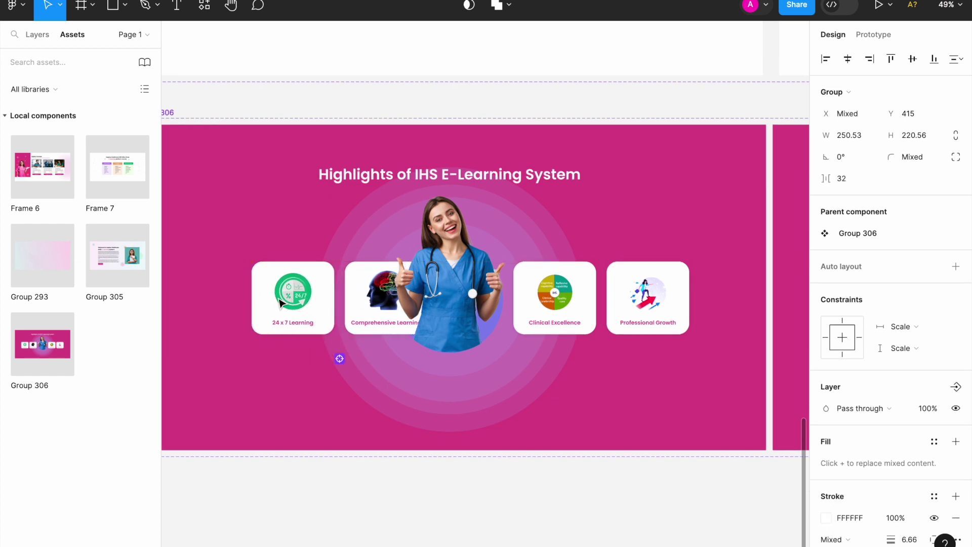
{"action": "key", "text": "Escape"}
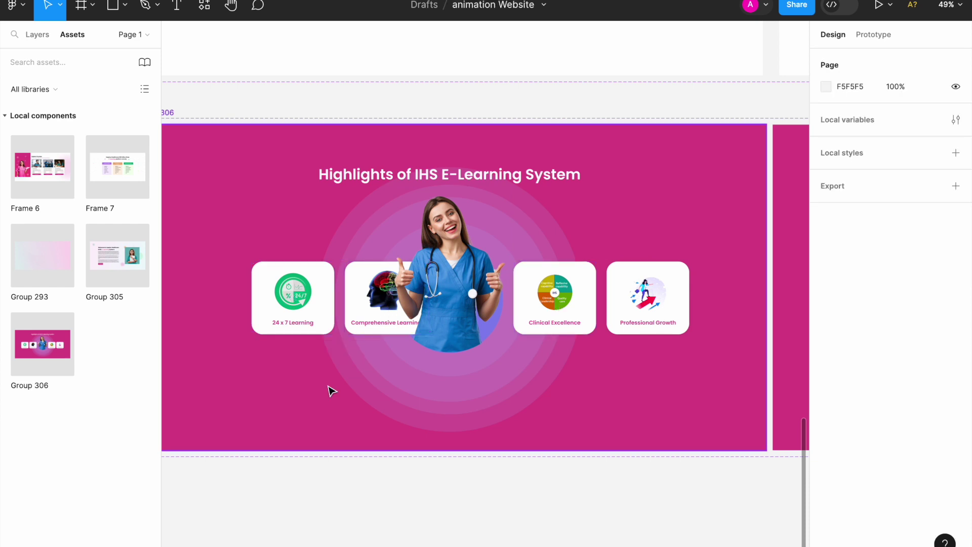
{"action": "left_click", "coordinate": [304, 319]}
{"action": "double_click", "coordinate": [310, 321]}
{"action": "key", "text": "shift+Right"}
{"action": "key", "text": "shift+Right"}
{"action": "key", "text": "shift+Right"}
{"action": "key", "text": "shift+Right"}
{"action": "key", "text": "shift+Right"}
{"action": "key", "text": "shift+Right"}
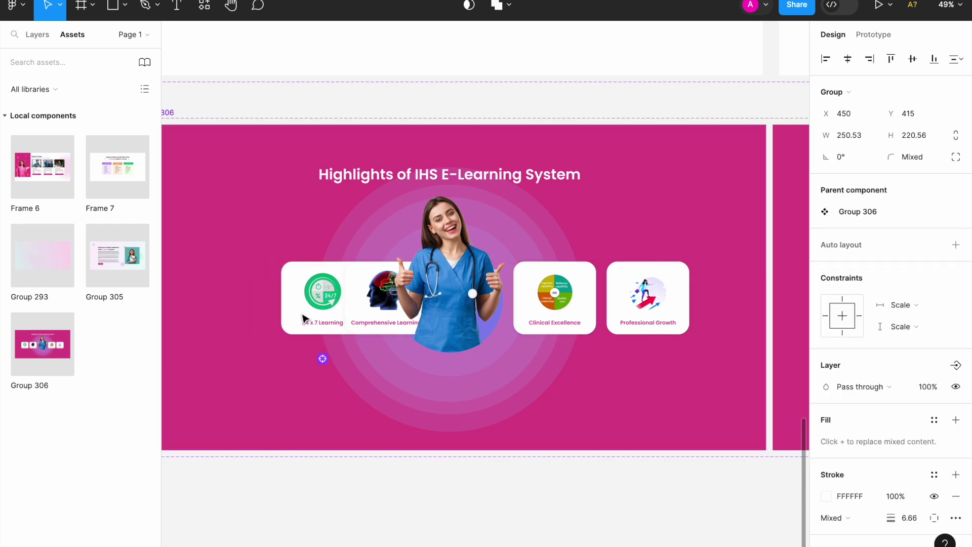
{"action": "left_click", "coordinate": [386, 328], "text": "shift"}
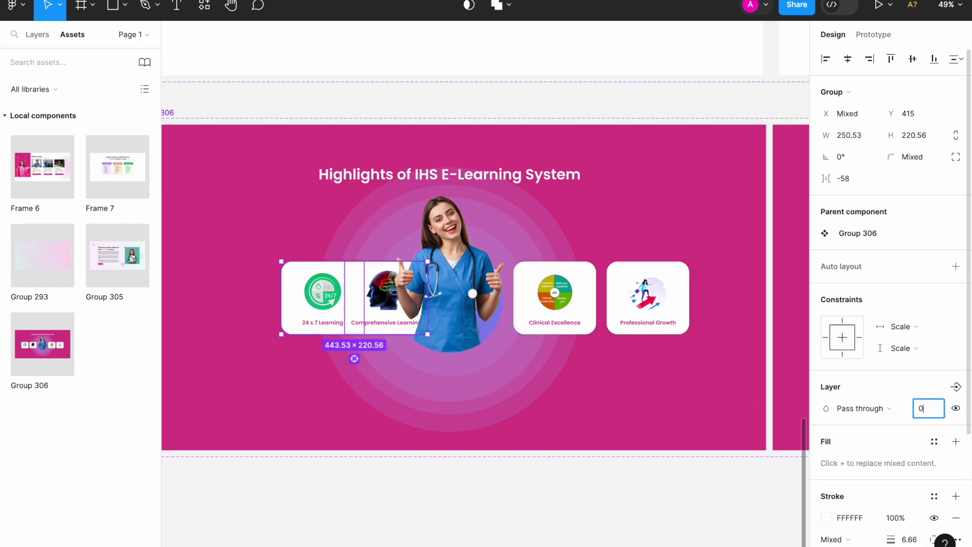
{"action": "key", "text": "Return"}
- Slide the Clinical Excellence and Professional Growth cards left and set them to 0% opacity
{"action": "left_click", "coordinate": [552, 299]}
{"action": "left_click", "coordinate": [639, 289], "text": "shift"}
{"action": "left_click_drag", "start_coordinate": [639, 289], "coordinate": [635, 288]}
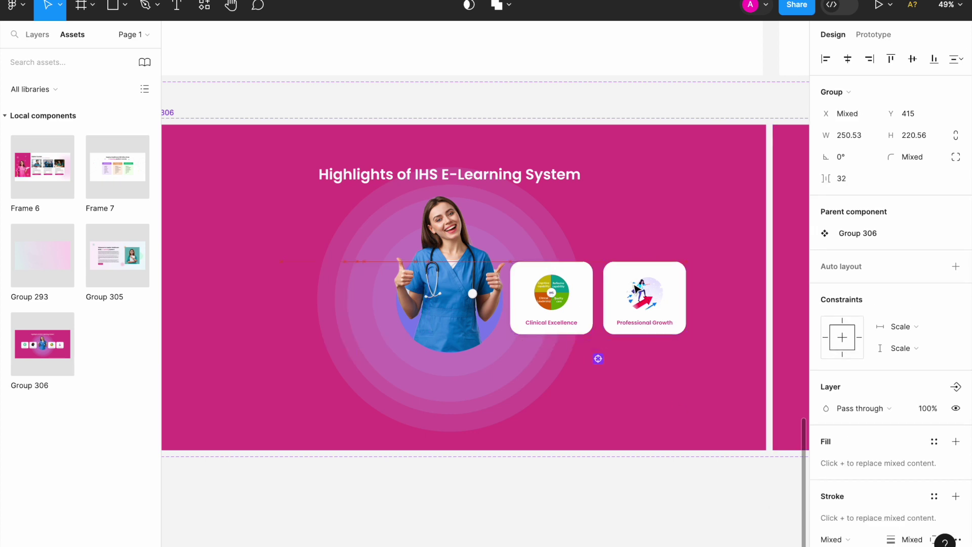
{"action": "key", "text": "shift+Left"}
{"action": "key", "text": "shift+Left"}
{"action": "key", "text": "shift+Left"}
{"action": "key", "text": "shift+Left"}
{"action": "key", "text": "shift+Left"}
{"action": "key", "text": "shift+Left"}
{"action": "key", "text": "Escape"}
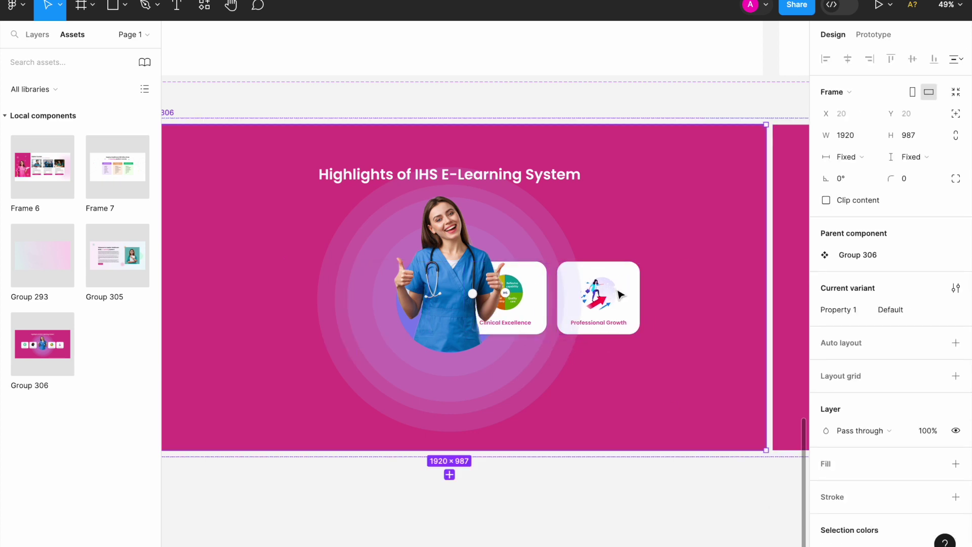
{"action": "left_click", "coordinate": [621, 295]}
{"action": "key", "text": "shift+Left"}
{"action": "key", "text": "shift+Left"}
{"action": "key", "text": "shift+Left"}
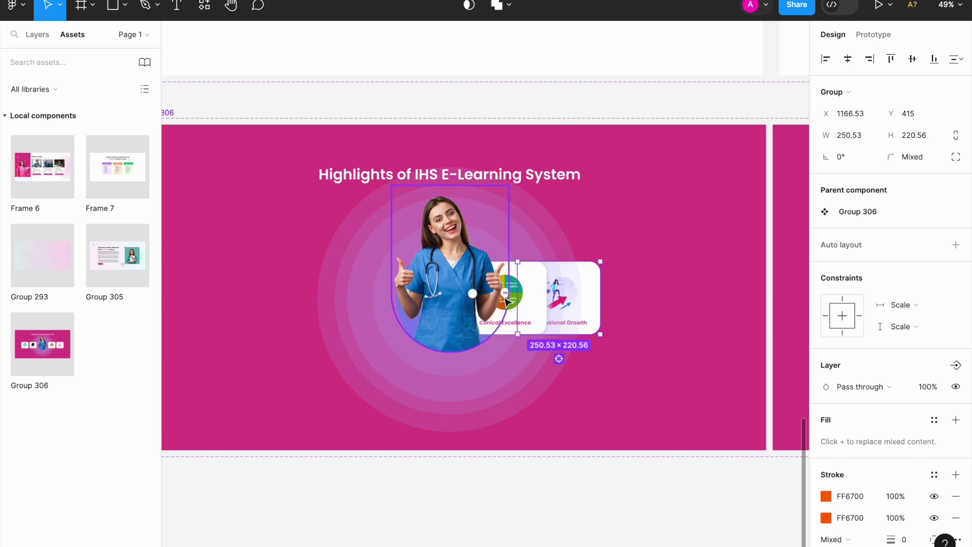
{"action": "left_click", "coordinate": [508, 302], "text": "shift"}
{"action": "key", "text": "Return"}
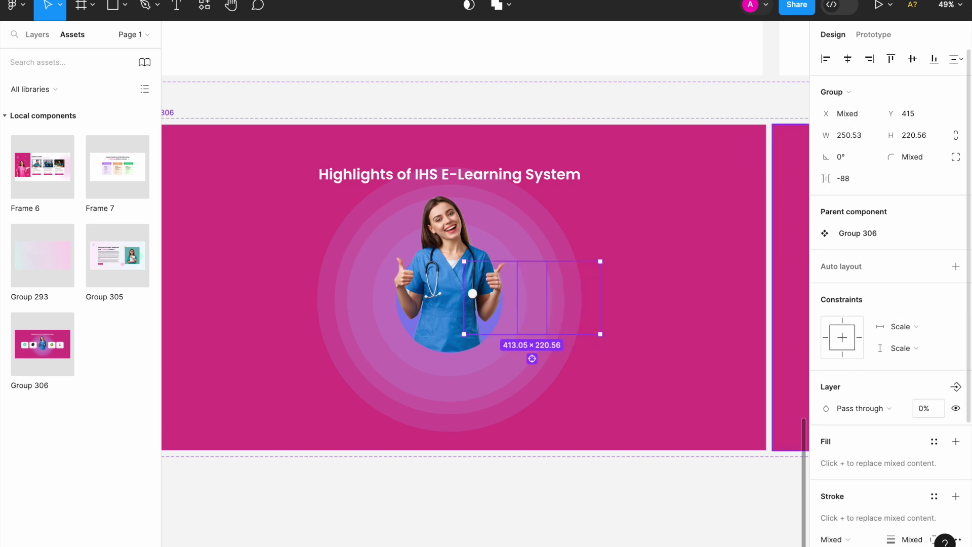
- Move the nurse photo down and set it and the concentric circles to 0% opacity
{"action": "left_click", "coordinate": [442, 300]}
{"action": "mouse_move", "coordinate": [442, 299]}
{"action": "left_mouse_down"}
{"action": "mouse_move", "coordinate": [442, 344]}
{"action": "mouse_move", "coordinate": [464, 329]}
{"action": "left_mouse_up"}
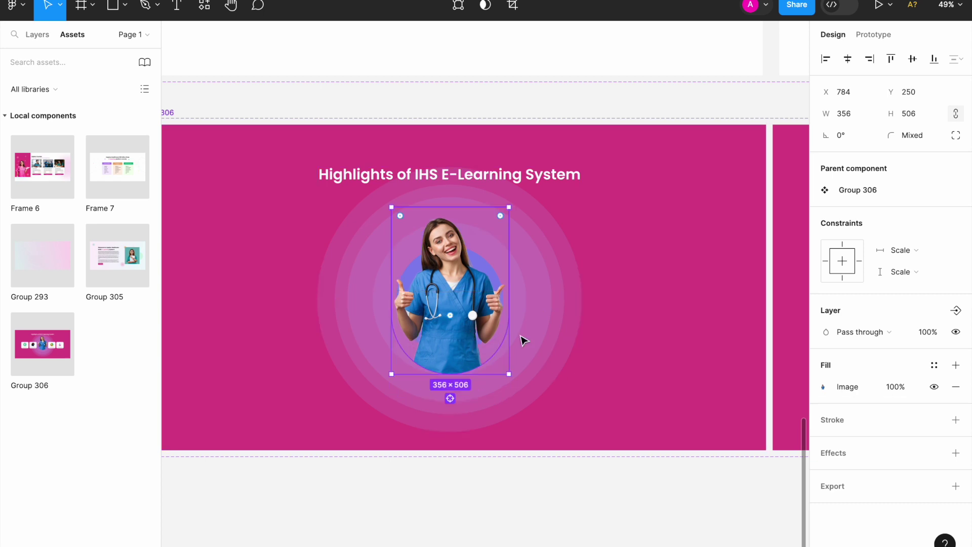
{"action": "type", "text": "0"}
{"action": "key", "text": "Return"}
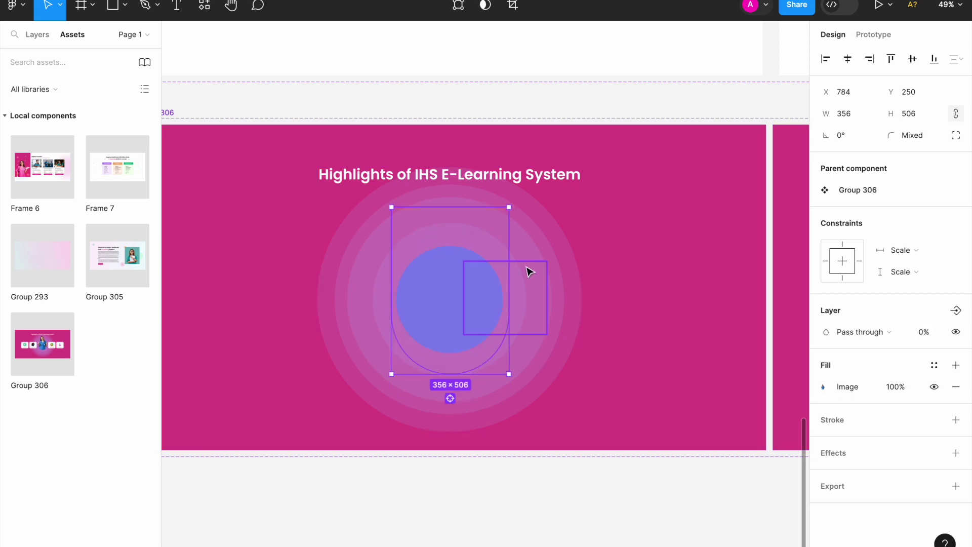
{"action": "left_click", "coordinate": [527, 269]}
{"action": "left_click", "coordinate": [534, 209]}
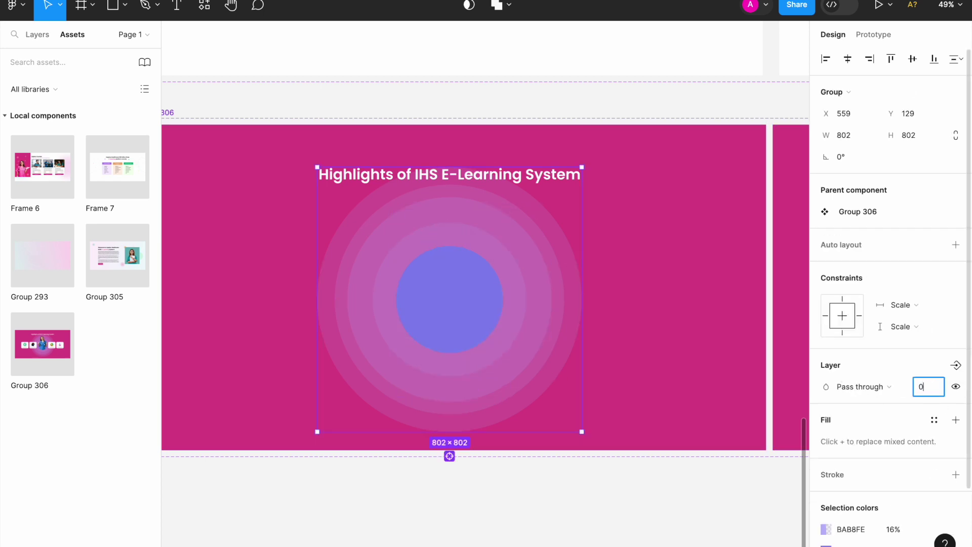
{"action": "key", "text": "Return"}
- Nudge the Highlights of IHS E-Learning System title down and set it to 0% opacity
{"action": "left_click", "coordinate": [560, 180]}
{"action": "left_click", "coordinate": [541, 180]}
{"action": "key", "text": "shift+Down"}
{"action": "key", "text": "shift+Down"}
{"action": "key", "text": "shift+Down"}
{"action": "key", "text": "shift+Down"}
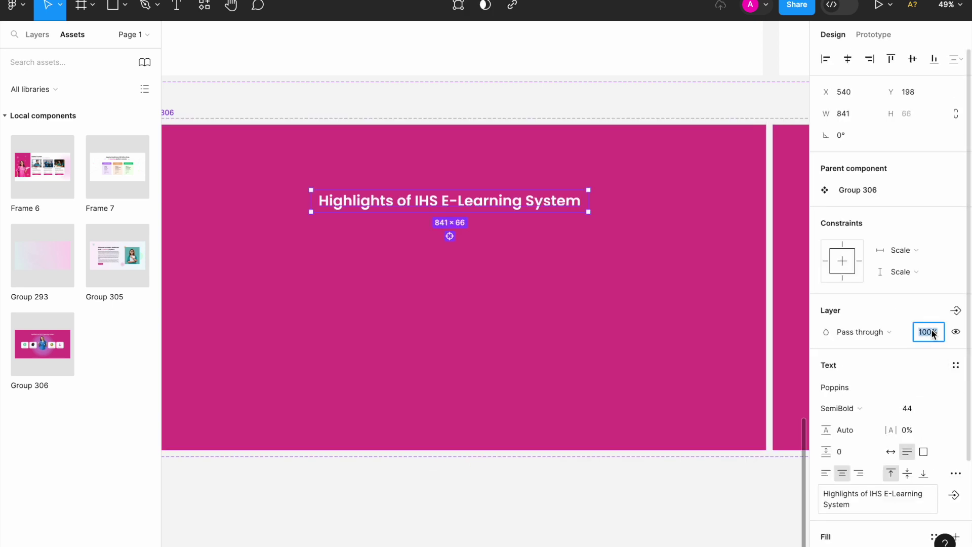
{"action": "type", "text": "0"}
{"action": "key", "text": "Return"}
{"action": "key", "text": "Escape"}
{"action": "scroll", "coordinate": [450, 294], "scroll_direction": "down", "scroll_amount": 5}
{"action": "scroll", "coordinate": [450, 313], "scroll_direction": "up", "scroll_amount": 3}
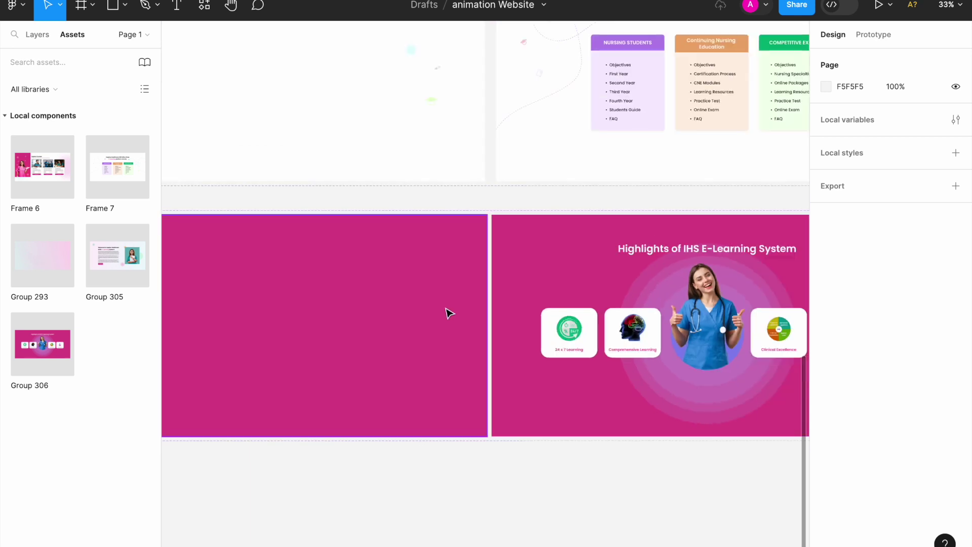
- Add a Mouse enter interaction on Group 306's blank default variant that changes it to Variant2
{"action": "scroll", "coordinate": [323, 228], "scroll_direction": "down", "scroll_amount": 2}
{"action": "left_click", "coordinate": [575, 339]}
{"action": "scroll", "coordinate": [541, 329], "scroll_direction": "up", "scroll_amount": 5}
{"action": "left_click", "coordinate": [876, 36]}
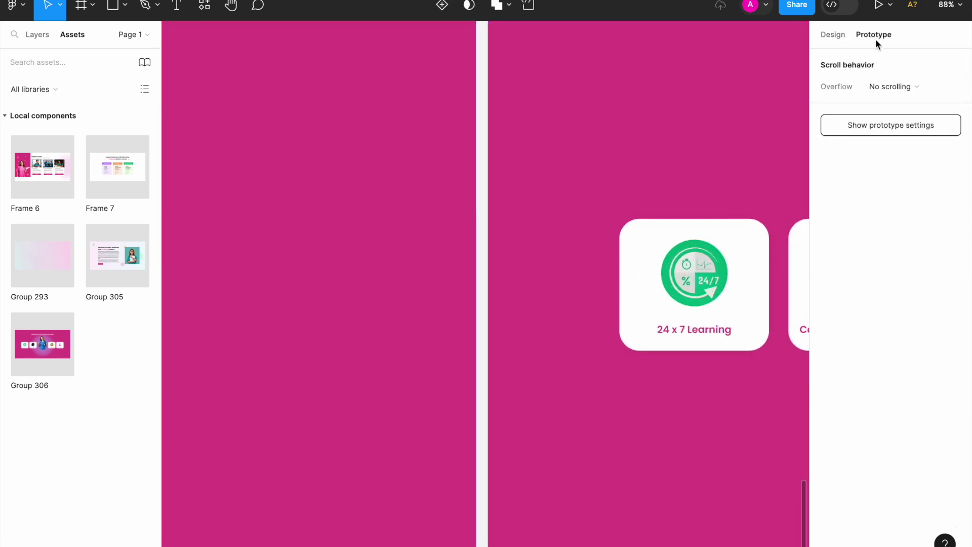
{"action": "left_click", "coordinate": [471, 290]}
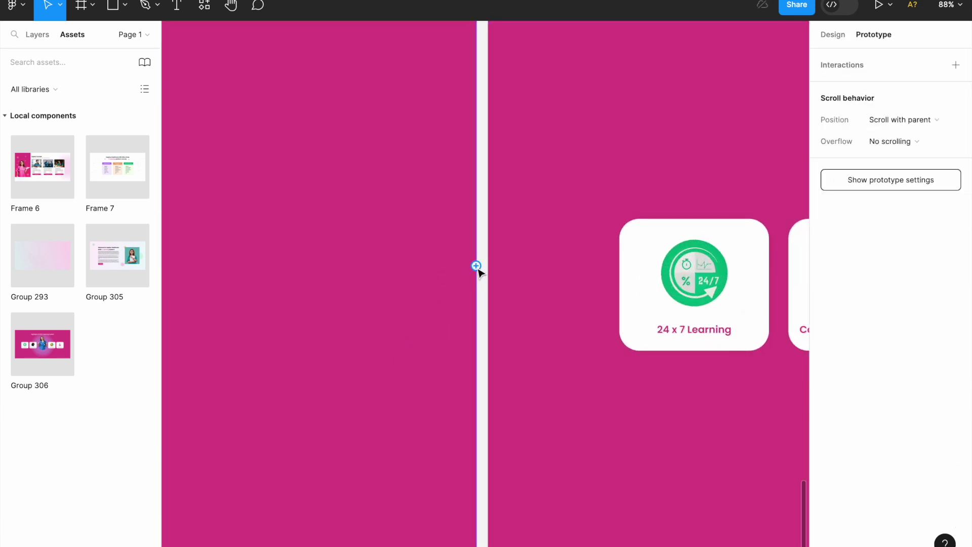
{"action": "left_click", "coordinate": [512, 270]}
{"action": "left_click", "coordinate": [457, 301]}
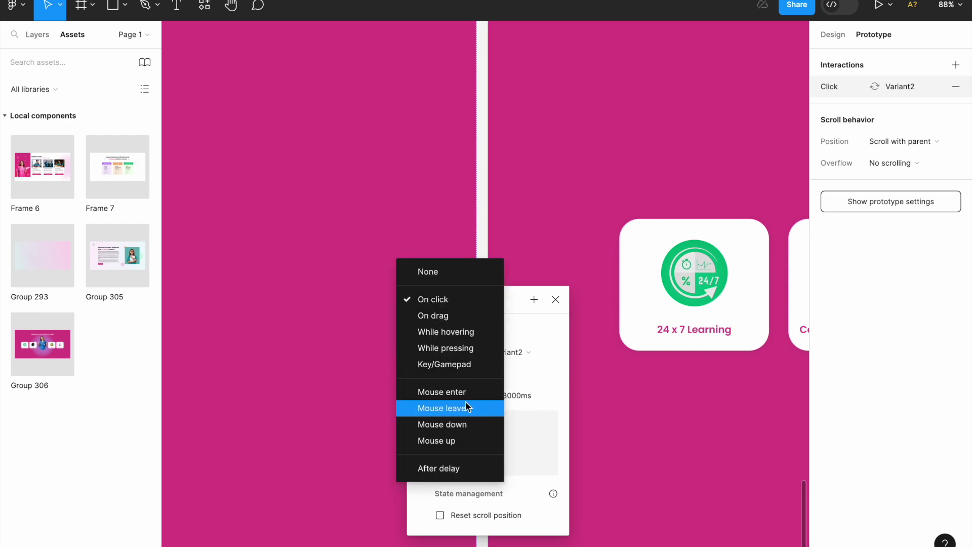
{"action": "left_click", "coordinate": [466, 403]}
{"action": "left_click", "coordinate": [583, 225]}
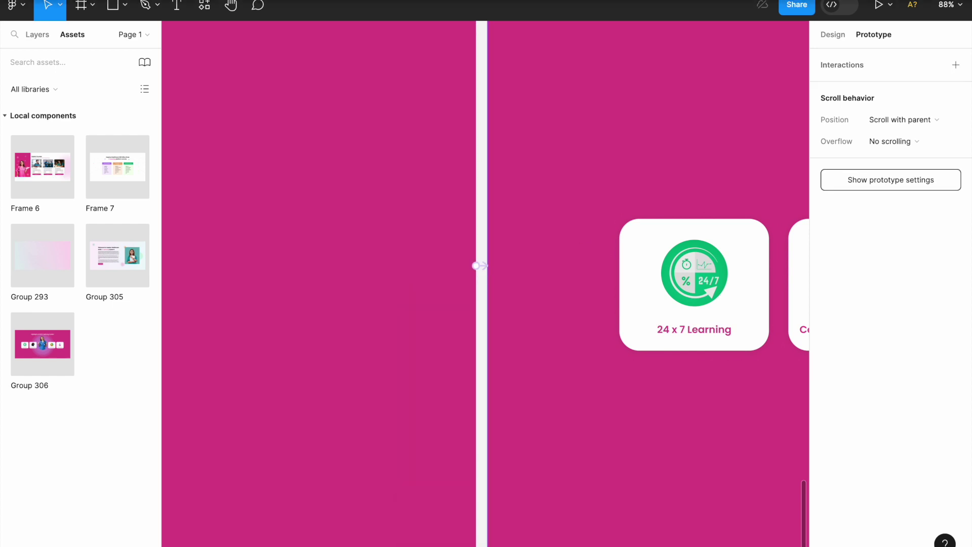
- Check the computer's Wi-Fi network list, close it, and scroll the canvas
{"action": "left_click", "coordinate": [607, 0]}
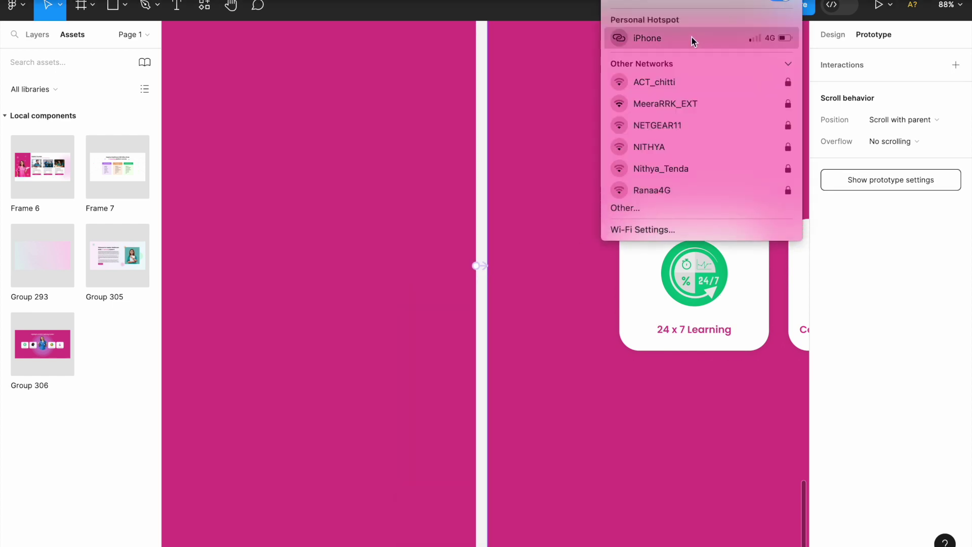
{"action": "left_click", "coordinate": [549, 93]}
{"action": "scroll", "coordinate": [552, 97], "scroll_direction": "down", "scroll_amount": 5}
{"action": "scroll", "coordinate": [564, 211], "scroll_direction": "down", "scroll_amount": 5}
{"action": "scroll", "coordinate": [559, 221], "scroll_direction": "up", "scroll_amount": 1}
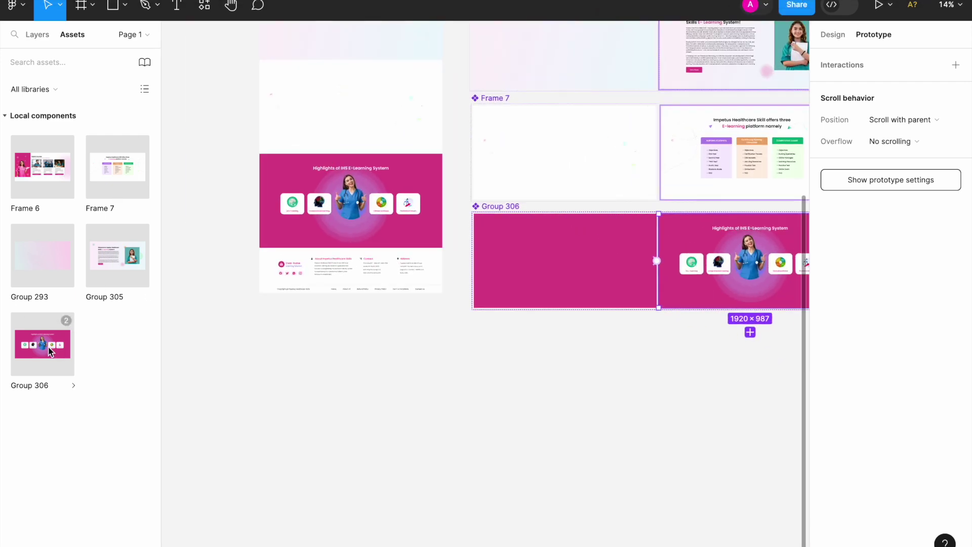
- Replace the page's Highlights section with a Group 306 instance from Assets
{"action": "left_click_drag", "start_coordinate": [51, 351], "coordinate": [476, 223]}
{"action": "right_click", "coordinate": [346, 157]}
{"action": "left_click", "coordinate": [388, 203]}
{"action": "left_click", "coordinate": [841, 34]}
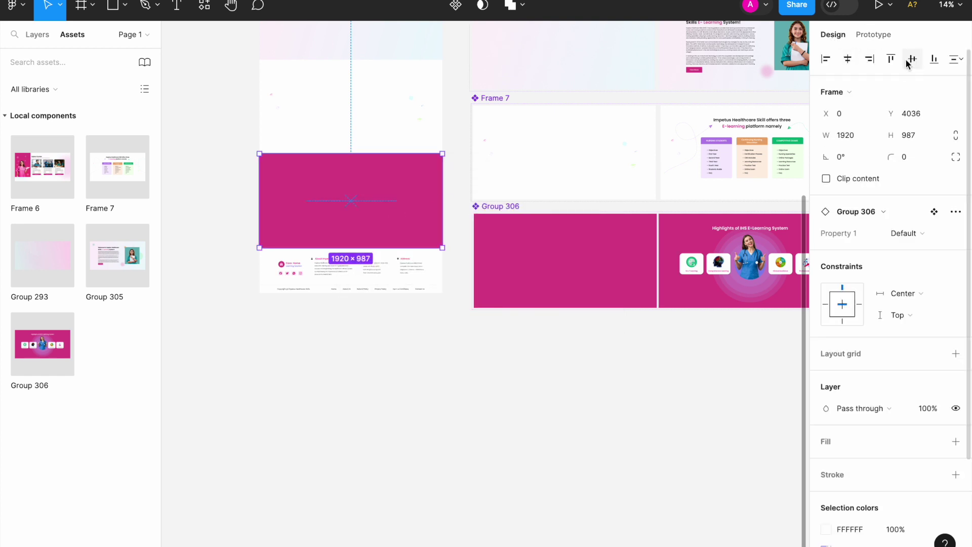
- Select the animation website page frame and start the prototype preview
{"action": "left_click", "coordinate": [440, 421]}
{"action": "scroll", "coordinate": [430, 394], "scroll_direction": "down", "scroll_amount": 3}
{"action": "scroll", "coordinate": [433, 388], "scroll_direction": "up", "scroll_amount": 4}
{"action": "scroll", "coordinate": [355, 284], "scroll_direction": "up", "scroll_amount": 4}
{"action": "left_click", "coordinate": [328, 240]}
{"action": "left_click", "coordinate": [880, 10]}
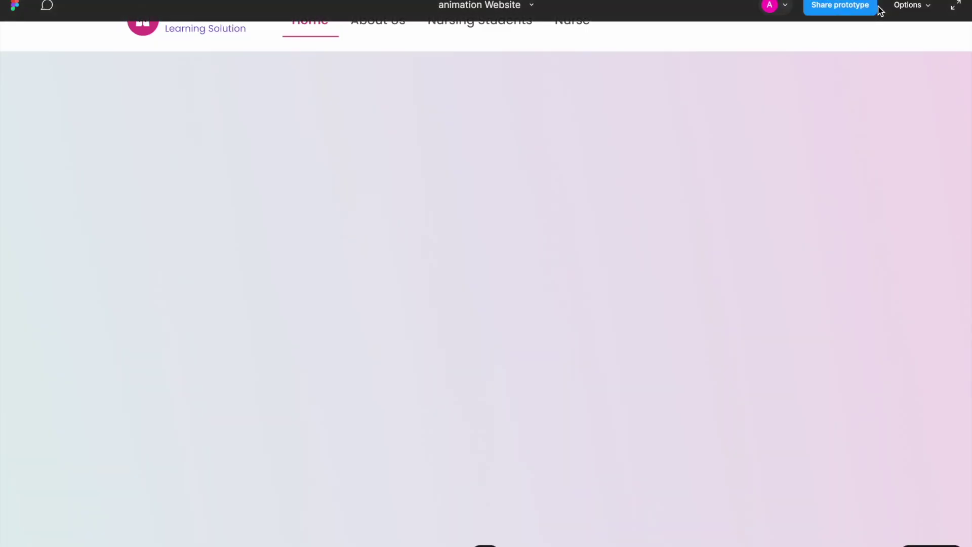
- Set the prototype viewer's Options to Fit width
{"action": "left_click", "coordinate": [905, 12]}
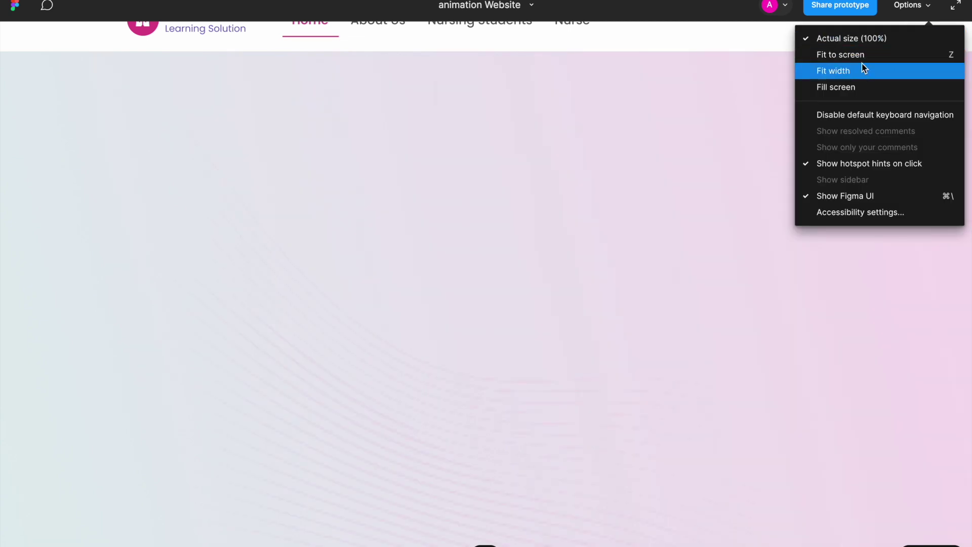
{"action": "left_click", "coordinate": [862, 69]}
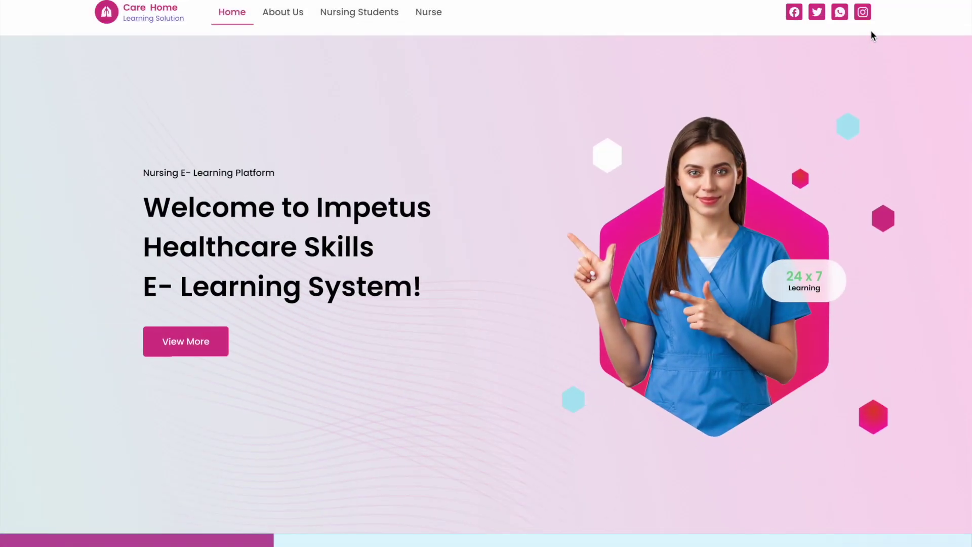
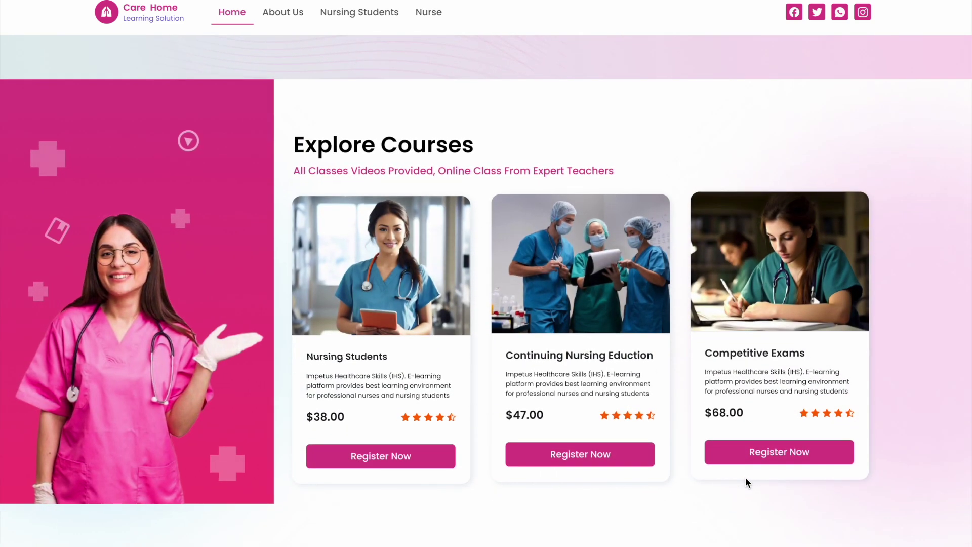
- Scroll the landing page prototype preview down through the highlights section and back up slightly
{"action": "scroll", "coordinate": [745, 477], "scroll_direction": "down", "scroll_amount": 1}
{"action": "scroll", "coordinate": [745, 477], "scroll_direction": "down", "scroll_amount": 5}
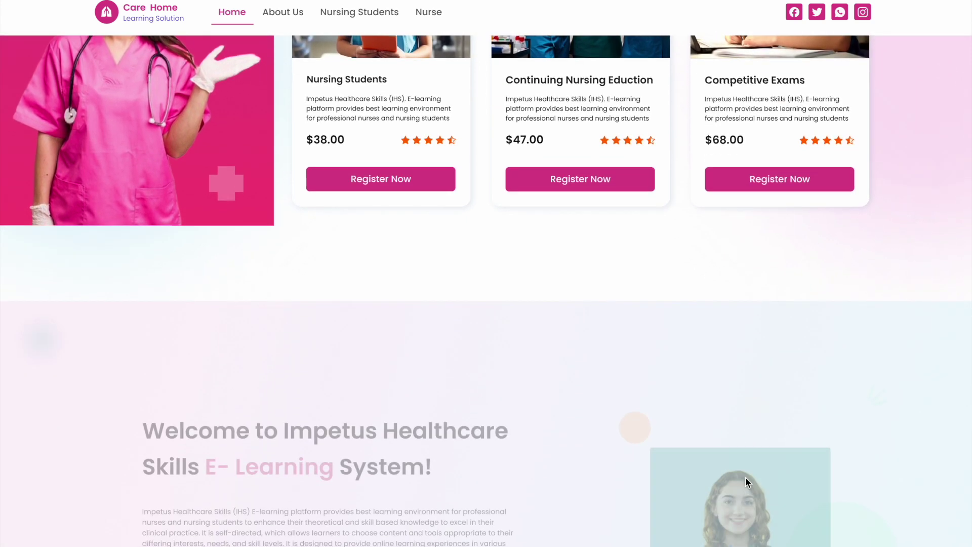
{"action": "scroll", "coordinate": [745, 477], "scroll_direction": "down", "scroll_amount": 3}
{"action": "scroll", "coordinate": [746, 477], "scroll_direction": "down", "scroll_amount": 4}
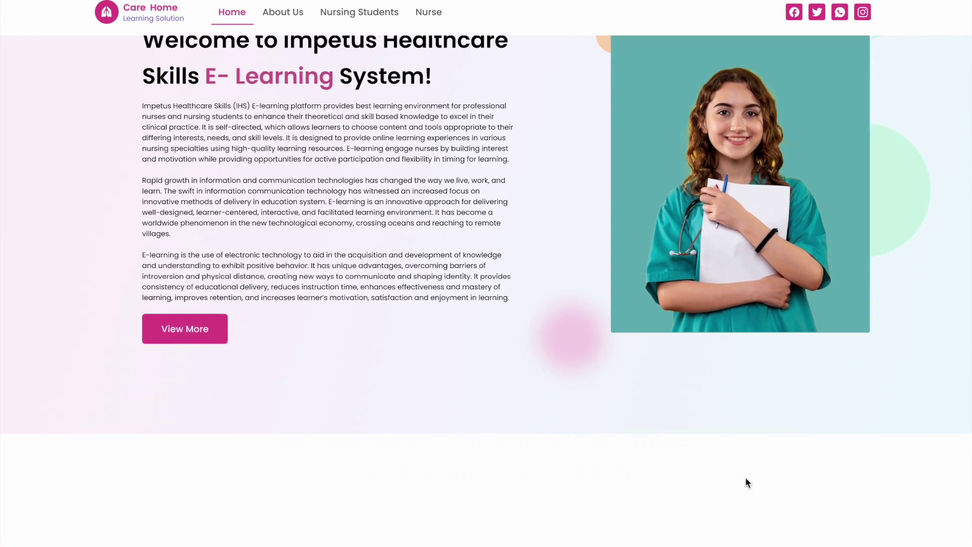
{"action": "scroll", "coordinate": [745, 477], "scroll_direction": "down", "scroll_amount": 3}
{"action": "scroll", "coordinate": [745, 477], "scroll_direction": "down", "scroll_amount": 2}
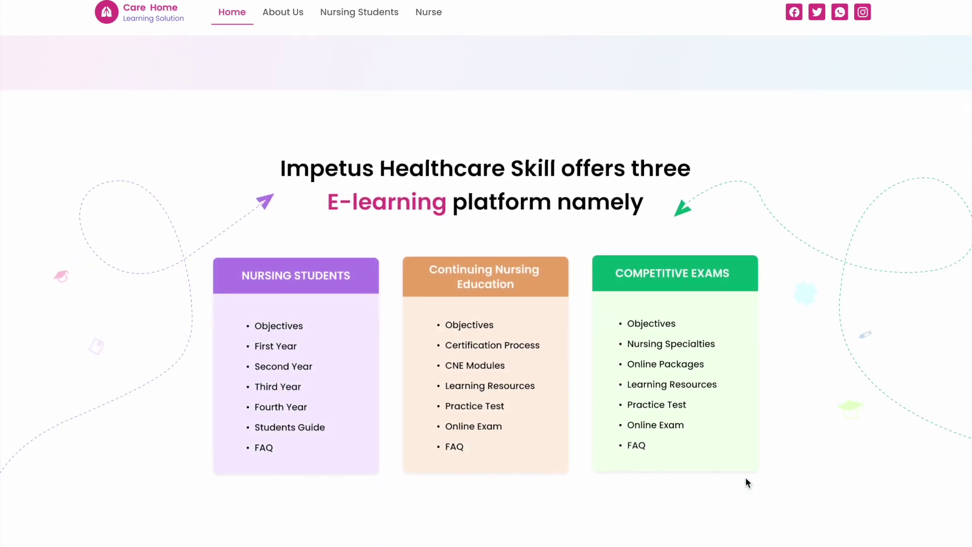
{"action": "scroll", "coordinate": [745, 482], "scroll_direction": "down", "scroll_amount": 5}
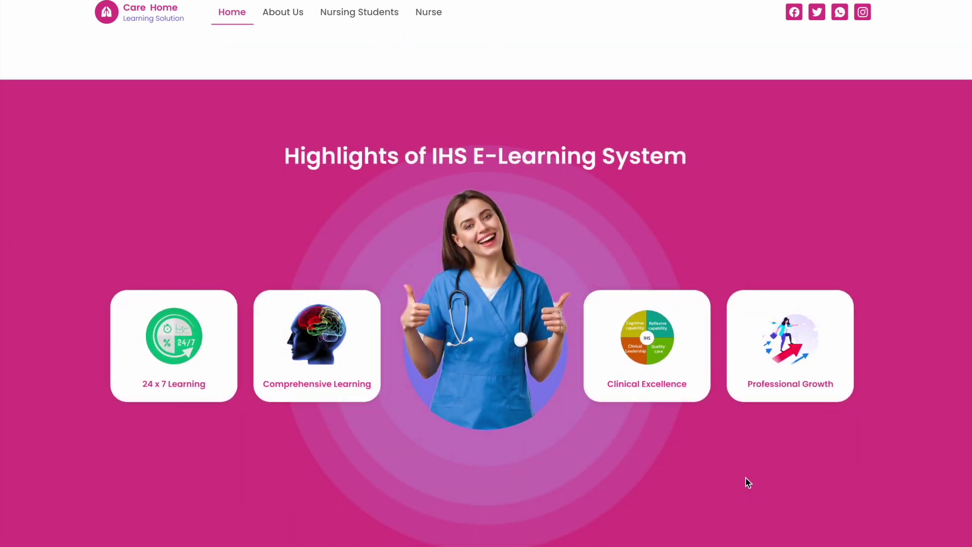
{"action": "scroll", "coordinate": [748, 482], "scroll_direction": "down", "scroll_amount": 5}
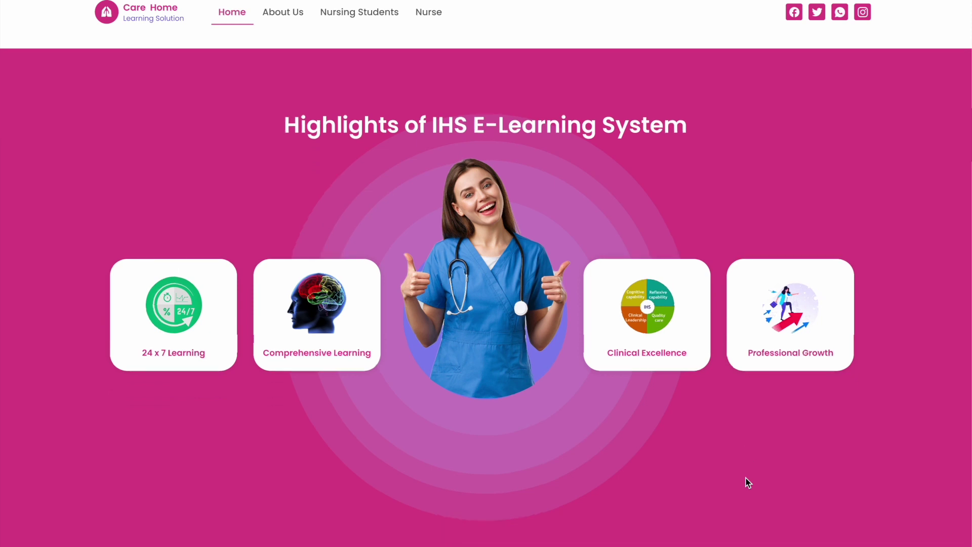
{"action": "scroll", "coordinate": [745, 477], "scroll_direction": "up", "scroll_amount": 2}
{"action": "scroll", "coordinate": [746, 477], "scroll_direction": "up", "scroll_amount": 3}
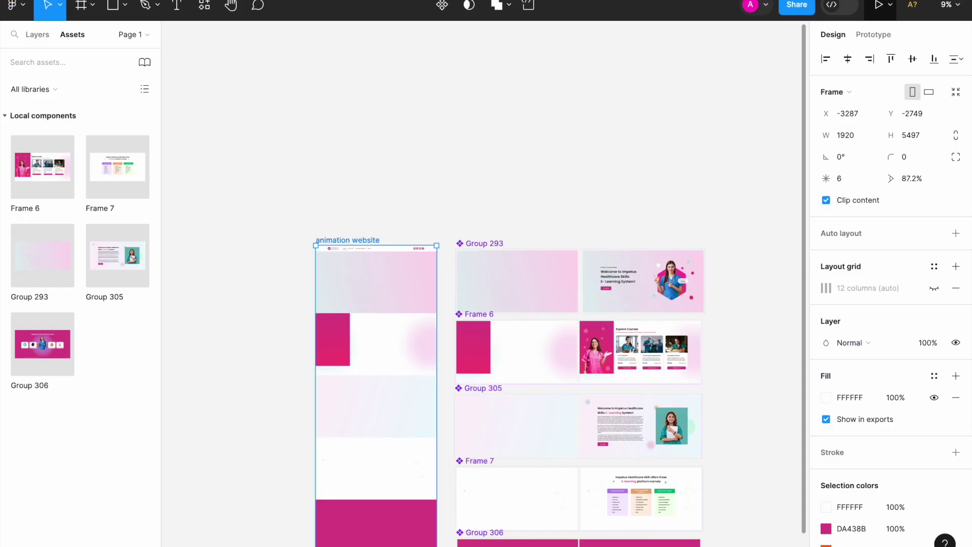
- Select the whole footer group and place a copy below Group 306
{"action": "left_click", "coordinate": [385, 470]}
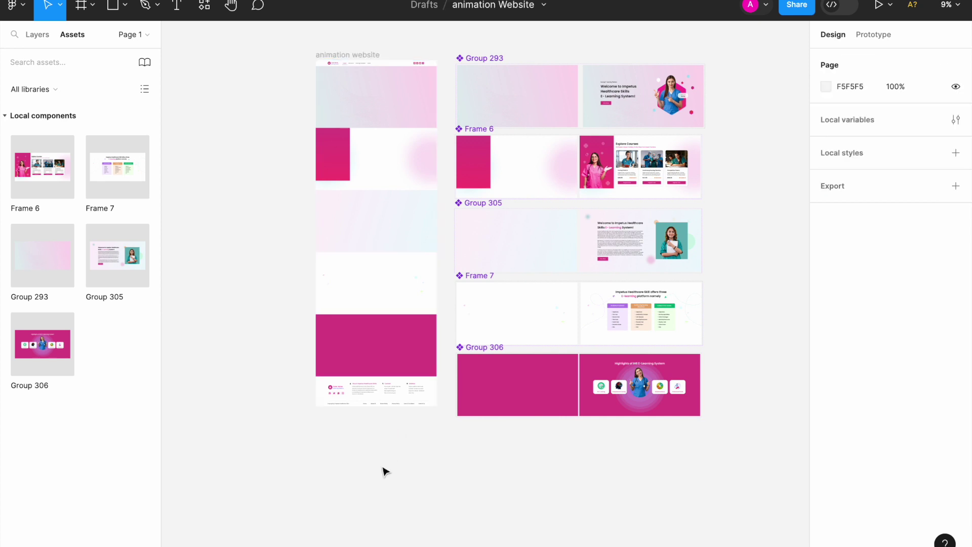
{"action": "scroll", "coordinate": [384, 468], "scroll_direction": "up", "scroll_amount": 3}
{"action": "scroll", "coordinate": [347, 404], "scroll_direction": "up", "scroll_amount": 2}
{"action": "left_click_drag", "start_coordinate": [217, 282], "coordinate": [562, 365]}
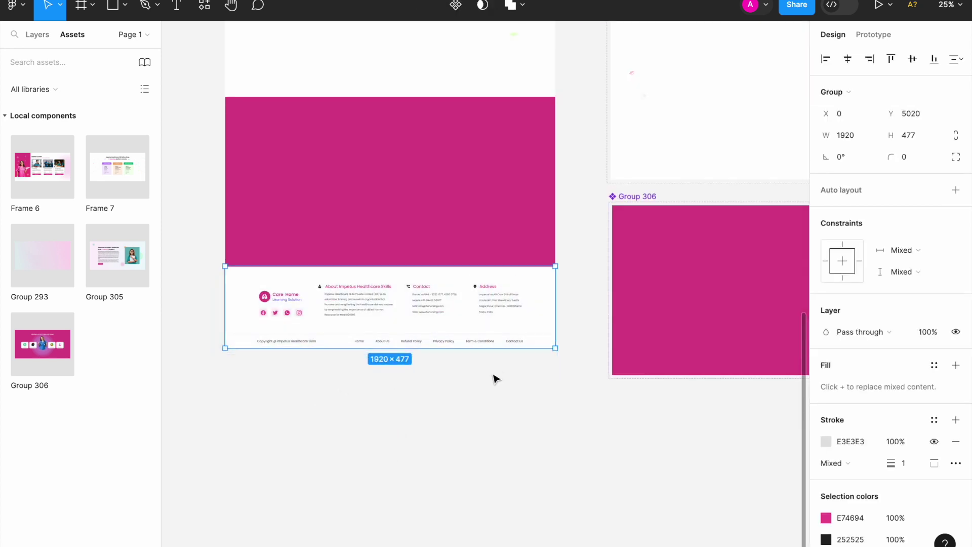
{"action": "left_click_drag", "start_coordinate": [432, 320], "coordinate": [701, 455]}
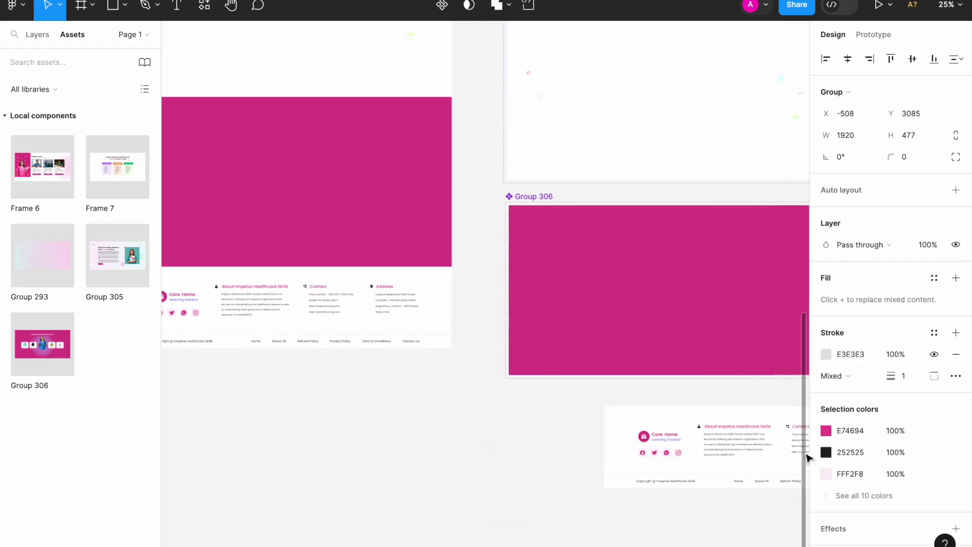
- Turn the copied footer into component Group 307 and add a second variant
{"action": "scroll", "coordinate": [327, 330], "scroll_direction": "down", "scroll_amount": 5}
{"action": "scroll", "coordinate": [568, 261], "scroll_direction": "up", "scroll_amount": 3}
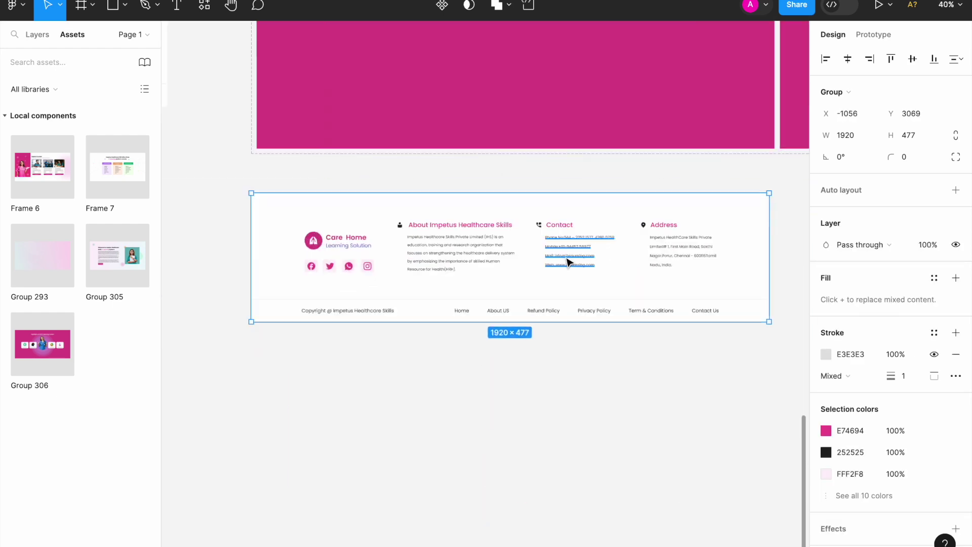
{"action": "double_click", "coordinate": [568, 258]}
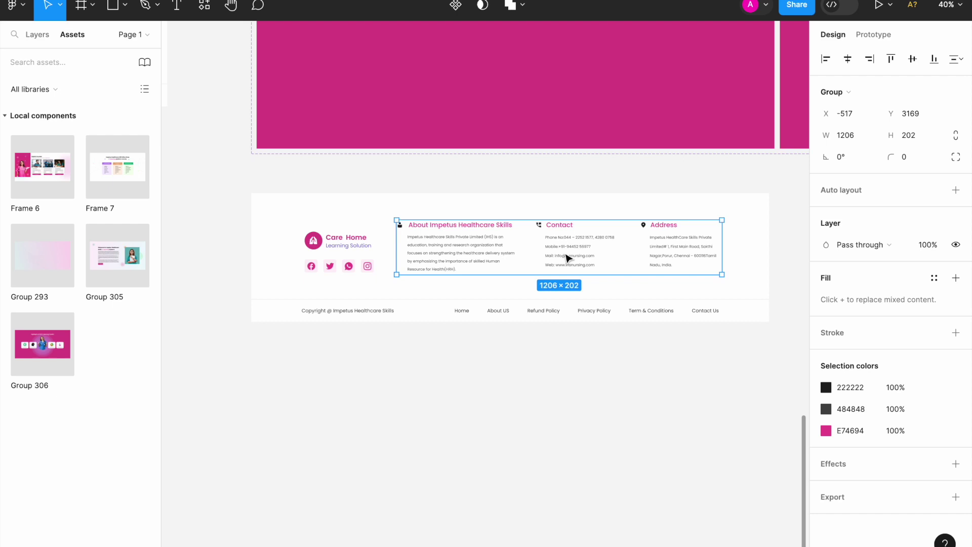
{"action": "left_click", "coordinate": [570, 393]}
{"action": "left_click", "coordinate": [287, 208]}
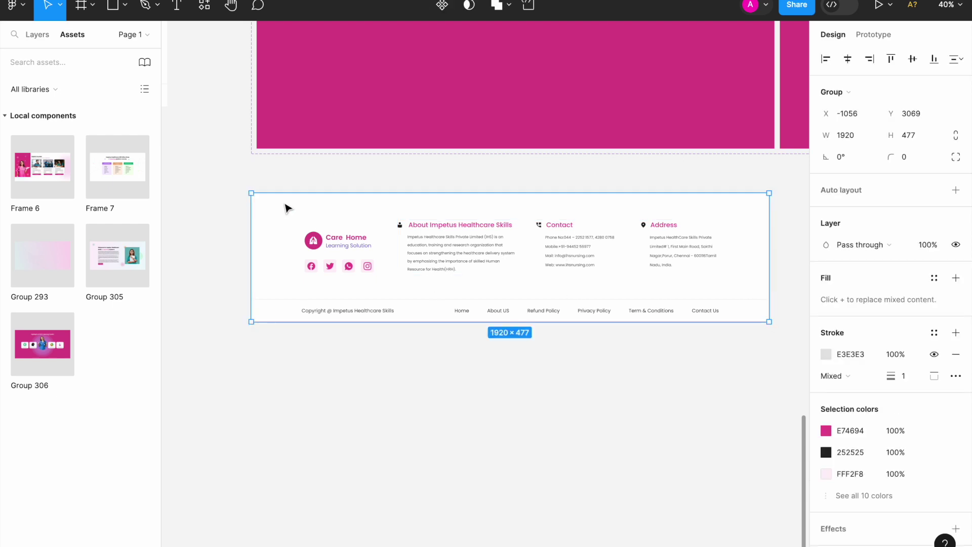
{"action": "key", "text": "ctrl+alt+k"}
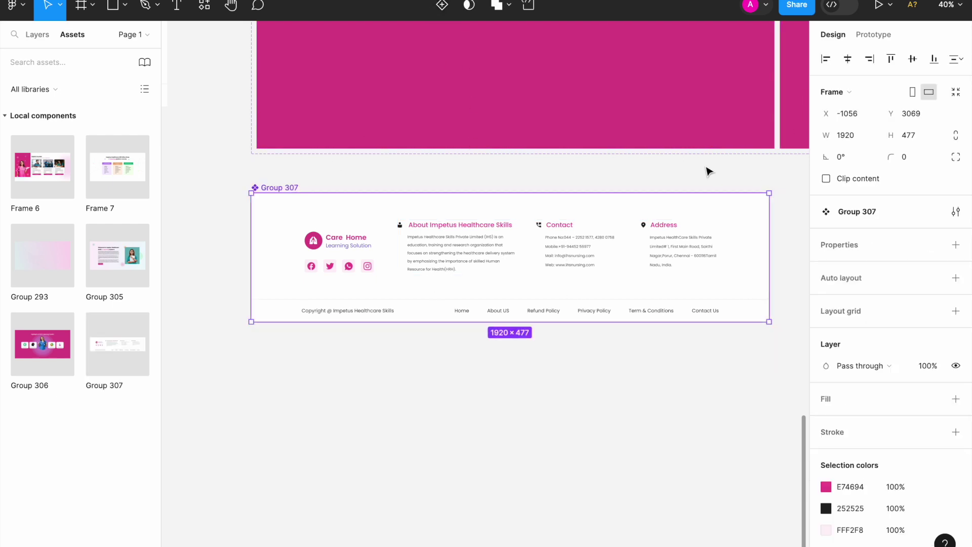
{"action": "left_click", "coordinate": [442, 6]}
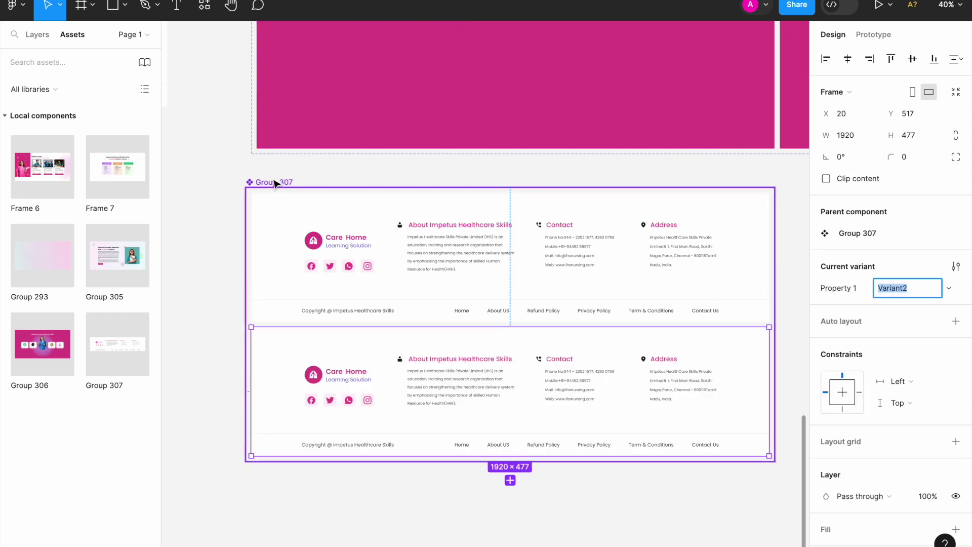
- Try auto layout on the footer, undo it, and nudge the About text block right
{"action": "key", "text": "shift+a"}
{"action": "key", "text": "ctrl+z"}
{"action": "key", "text": "ctrl+z"}
{"action": "scroll", "coordinate": [423, 264], "scroll_direction": "up", "scroll_amount": 5}
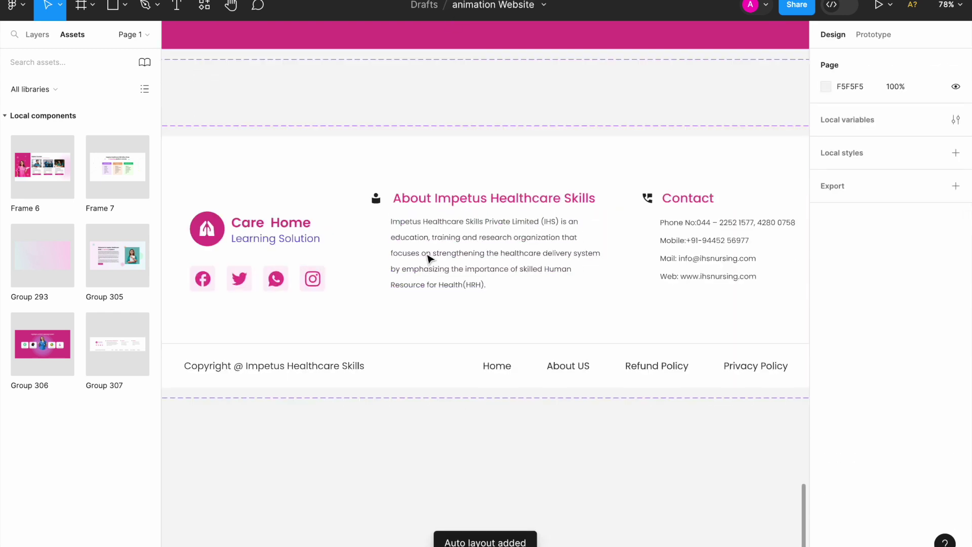
{"action": "double_click", "coordinate": [432, 257]}
{"action": "left_click", "coordinate": [380, 199], "text": "shift"}
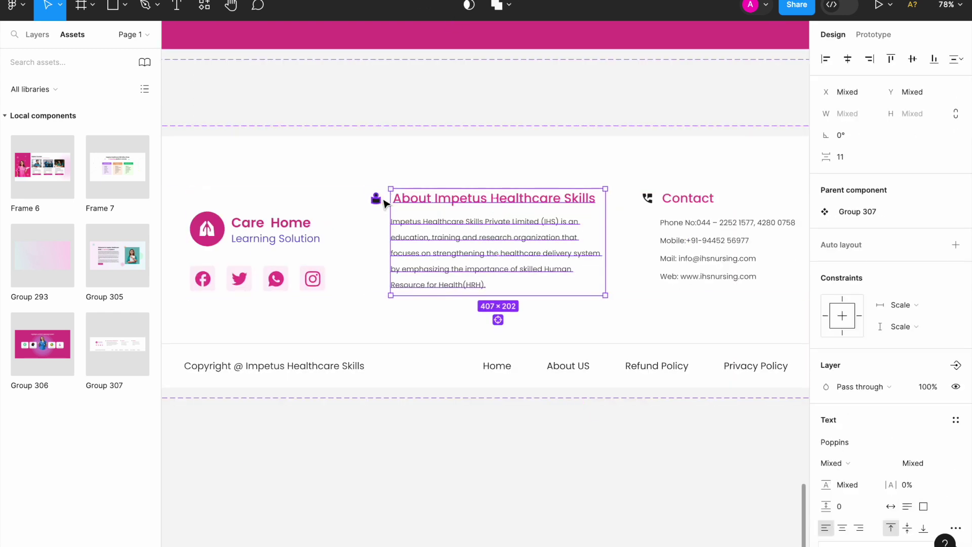
{"action": "key", "text": "shift+Right"}
{"action": "key", "text": "shift+Right"}
{"action": "key", "text": "shift+Right"}
{"action": "key", "text": "shift+Right"}
{"action": "key", "text": "shift+Right"}
{"action": "key", "text": "shift+Right"}
{"action": "key", "text": "shift+Right"}
{"action": "key", "text": "shift+Right"}
{"action": "key", "text": "shift+Right"}
{"action": "key", "text": "shift+Right"}
{"action": "key", "text": "shift+Right"}
{"action": "key", "text": "shift+Right"}
{"action": "scroll", "coordinate": [376, 197], "scroll_direction": "down", "scroll_amount": 5}
{"action": "scroll", "coordinate": [517, 233], "scroll_direction": "up", "scroll_amount": 5}
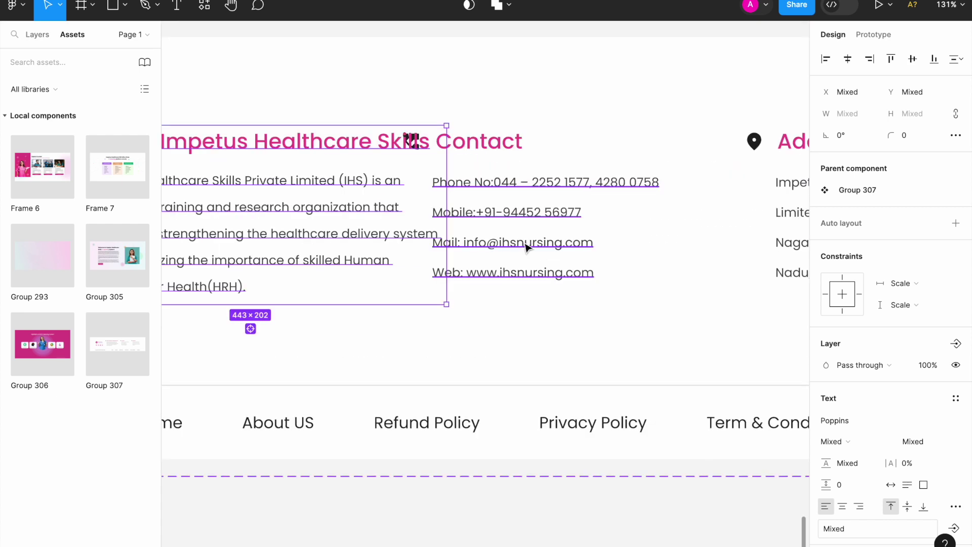
- Select the Contact, Address and About text columns in the footer variant
{"action": "left_click", "coordinate": [527, 248], "text": "shift"}
{"action": "key", "text": "Escape"}
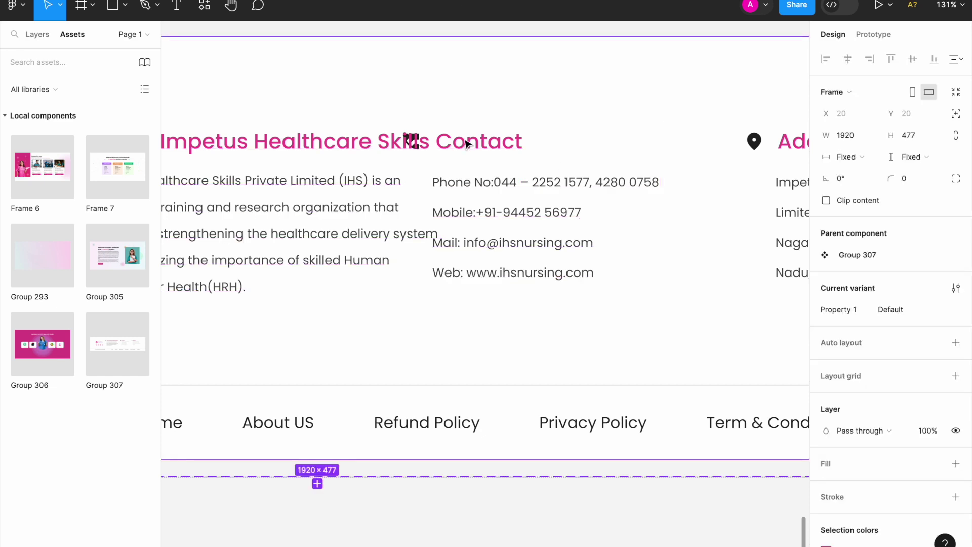
{"action": "key", "text": "ctrl+z"}
{"action": "scroll", "coordinate": [582, 195], "scroll_direction": "down", "scroll_amount": 5}
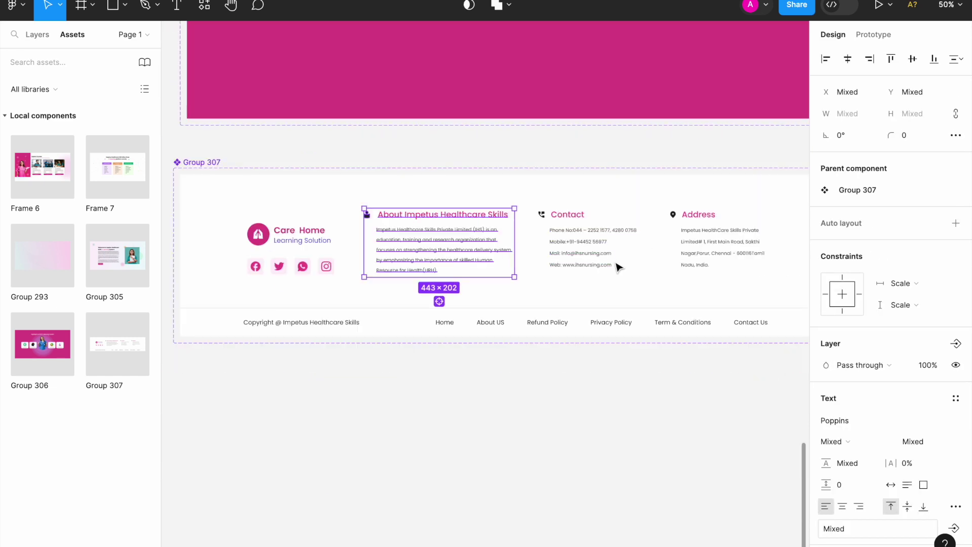
{"action": "left_click", "coordinate": [584, 266]}
{"action": "left_click", "coordinate": [565, 205], "text": "shift"}
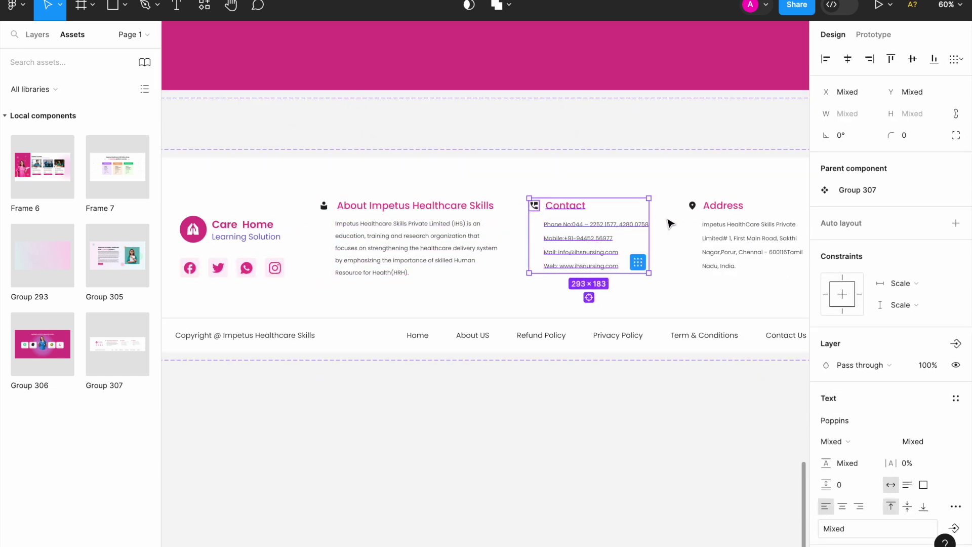
{"action": "left_click", "coordinate": [353, 228], "text": "shift"}
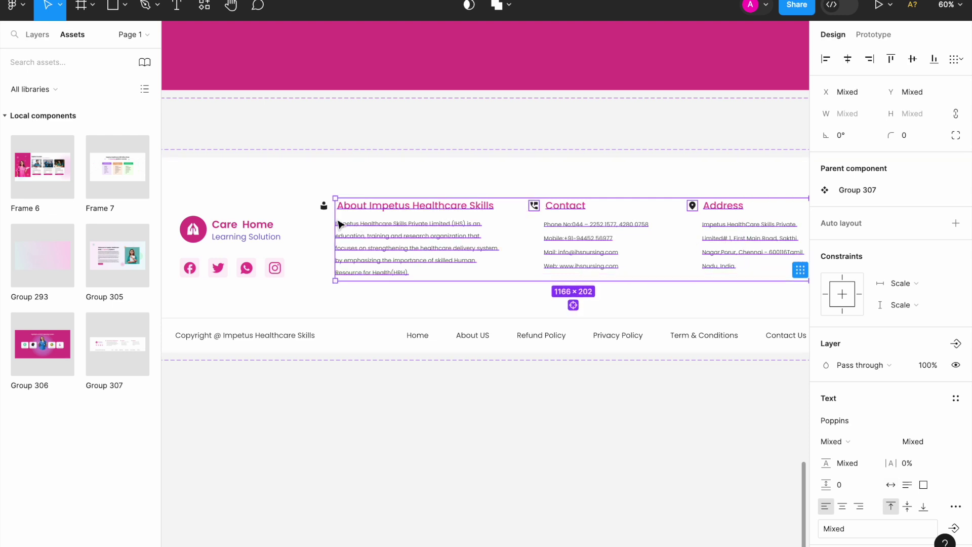
- Nudge the About, Contact and Address columns right, then one step back left
{"action": "scroll", "coordinate": [440, 240], "scroll_direction": "down", "scroll_amount": 5}
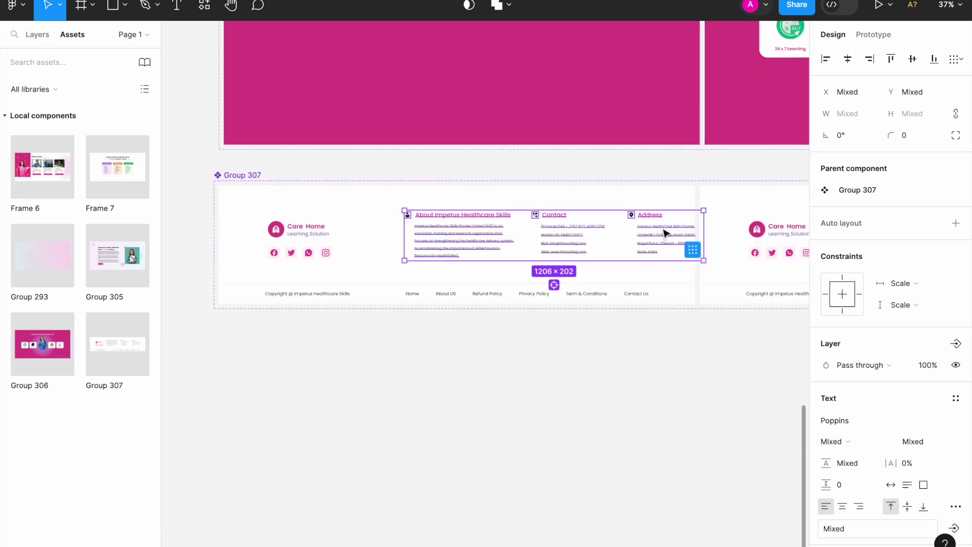
{"action": "scroll", "coordinate": [646, 215], "scroll_direction": "up", "scroll_amount": 2}
{"action": "scroll", "coordinate": [646, 218], "scroll_direction": "up", "scroll_amount": 2}
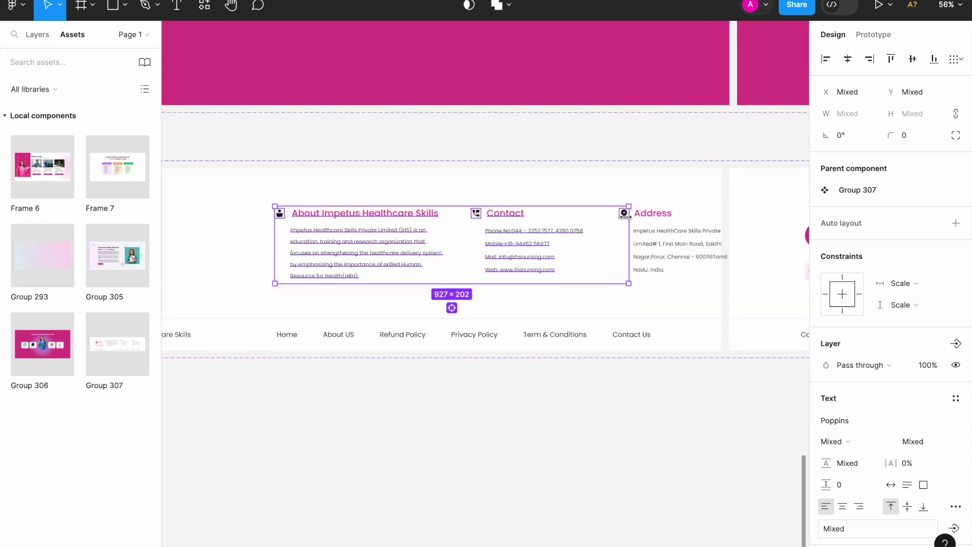
{"action": "key", "text": "shift+Right"}
{"action": "key", "text": "shift+Right"}
{"action": "key", "text": "shift+Right"}
{"action": "key", "text": "shift+Right"}
{"action": "key", "text": "shift+Right"}
{"action": "key", "text": "shift+Right"}
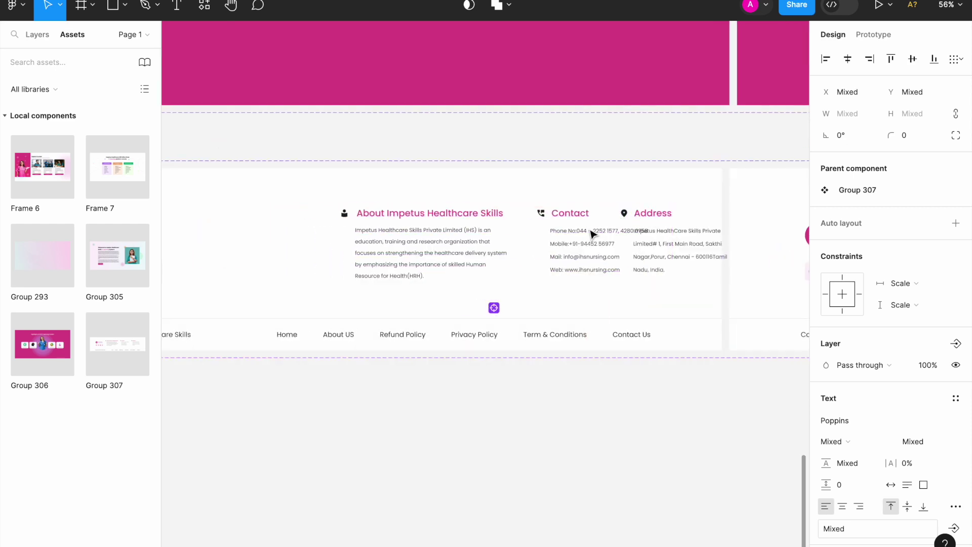
{"action": "key", "text": "shift+Right"}
{"action": "key", "text": "shift+Right"}
{"action": "key", "text": "shift+Right"}
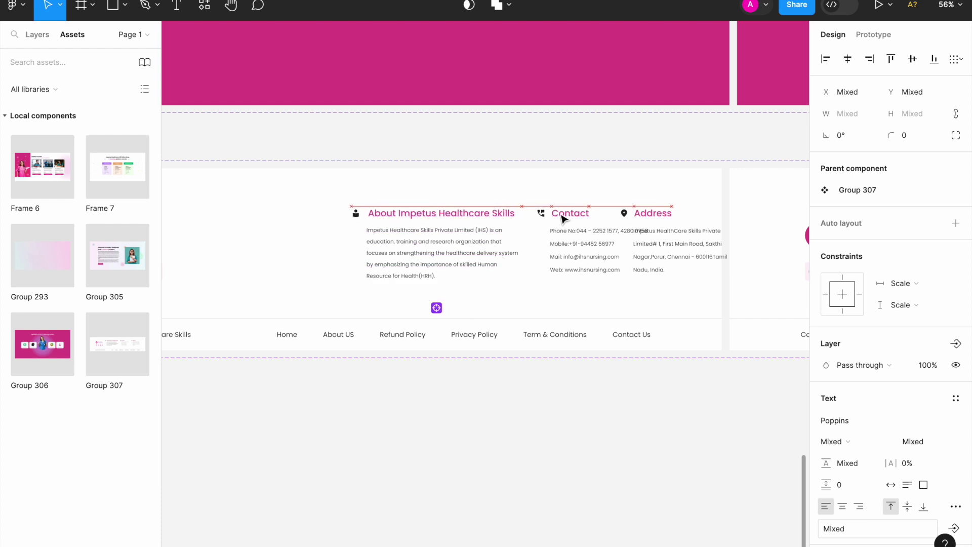
{"action": "key", "text": "shift+Right"}
{"action": "key", "text": "shift+Right"}
{"action": "key", "text": "shift+Right"}
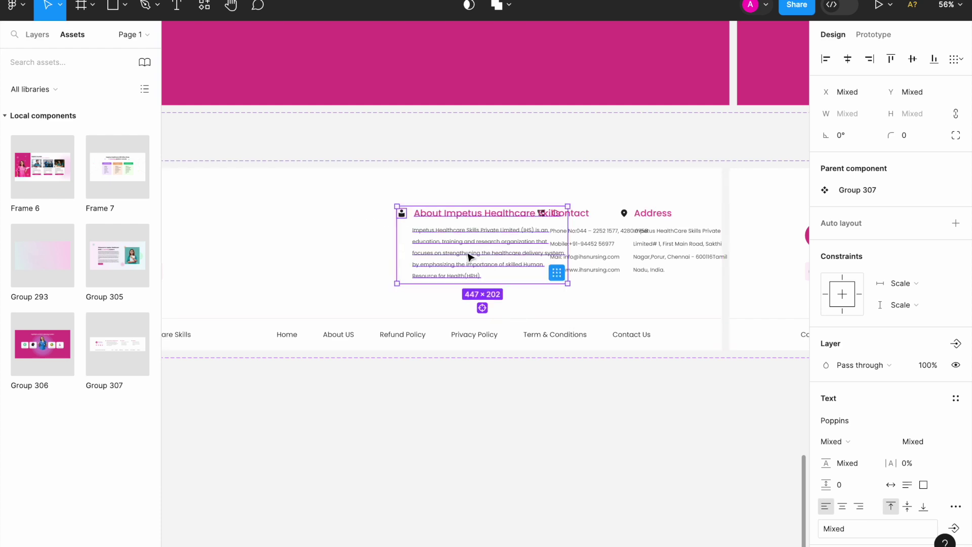
{"action": "key", "text": "shift+Left"}
{"action": "key", "text": "shift+Left"}
{"action": "key", "text": "shift+Left"}
- Undo the squeezed layout and shift the About, Contact and Address text slightly right
{"action": "scroll", "coordinate": [496, 260], "scroll_direction": "down", "scroll_amount": 5}
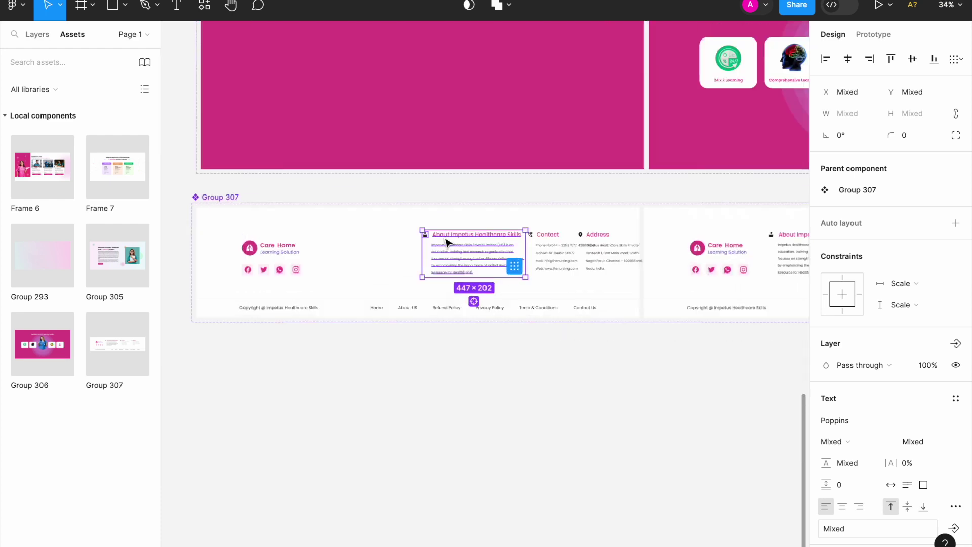
{"action": "key", "text": "ctrl+z"}
{"action": "key", "text": "ctrl+z"}
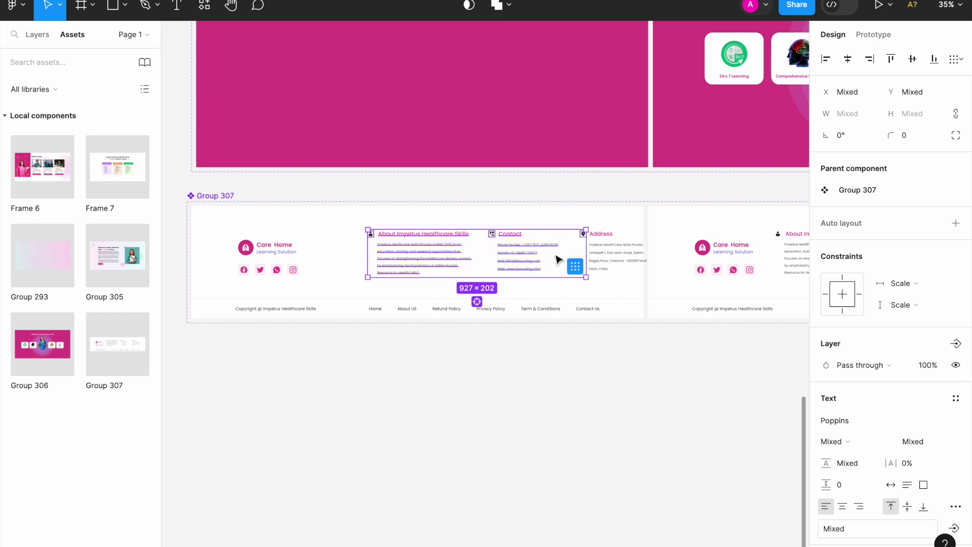
{"action": "key", "text": "ctrl+z"}
{"action": "key", "text": "ctrl+z"}
{"action": "left_click_drag", "start_coordinate": [474, 258], "coordinate": [500, 259]}
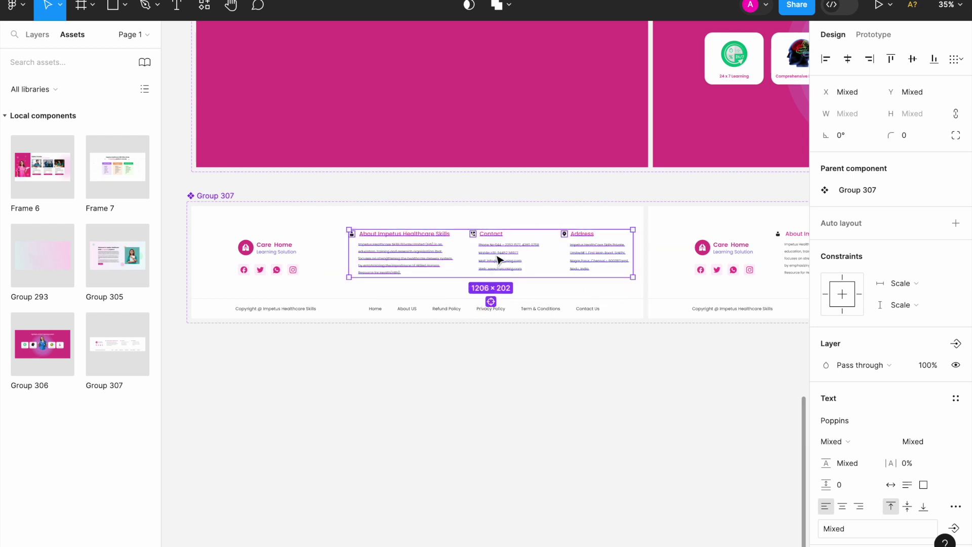
{"action": "left_click", "coordinate": [573, 393]}
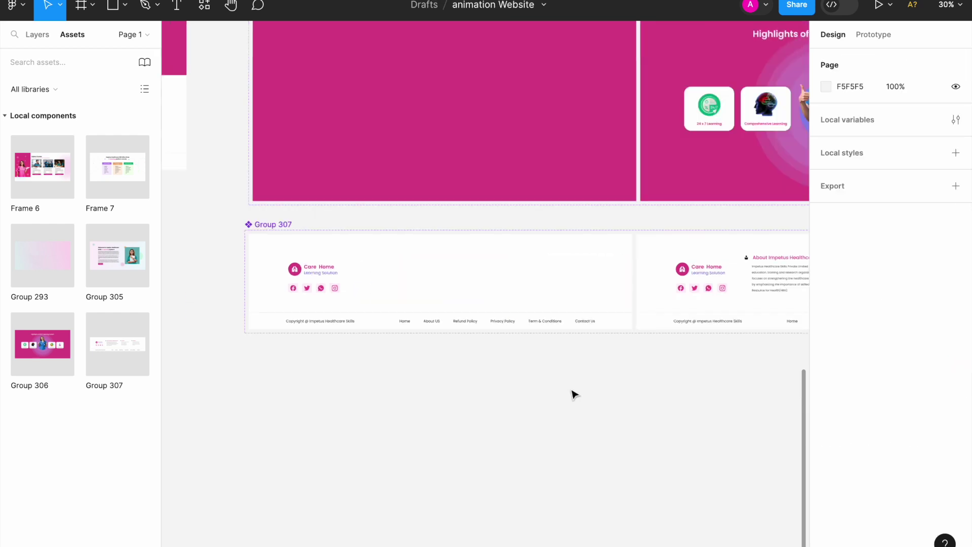
- Set the Care Home logo's layer opacity to 0%
{"action": "scroll", "coordinate": [358, 309], "scroll_direction": "up", "scroll_amount": 5}
{"action": "scroll", "coordinate": [356, 309], "scroll_direction": "up", "scroll_amount": 2}
{"action": "left_click", "coordinate": [373, 278]}
{"action": "double_click", "coordinate": [374, 281]}
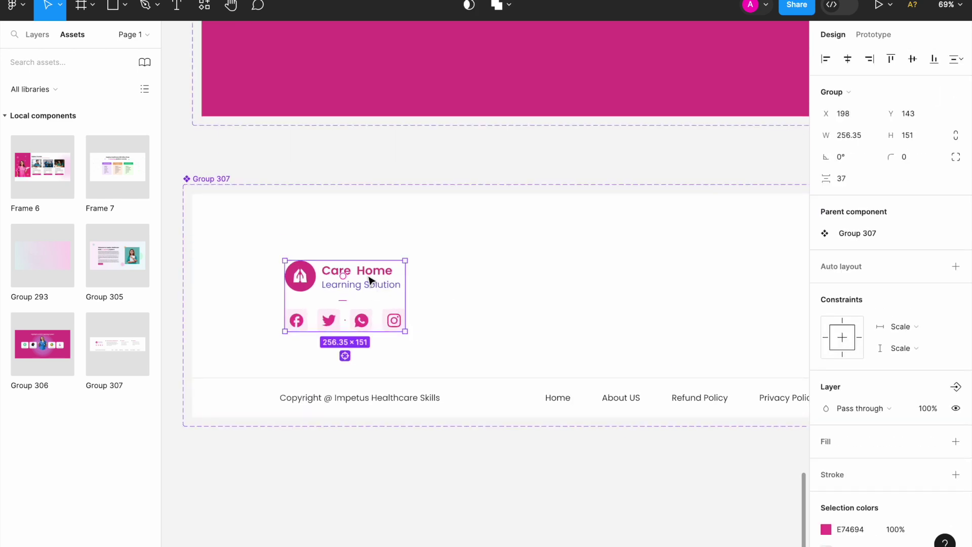
{"action": "double_click", "coordinate": [371, 280]}
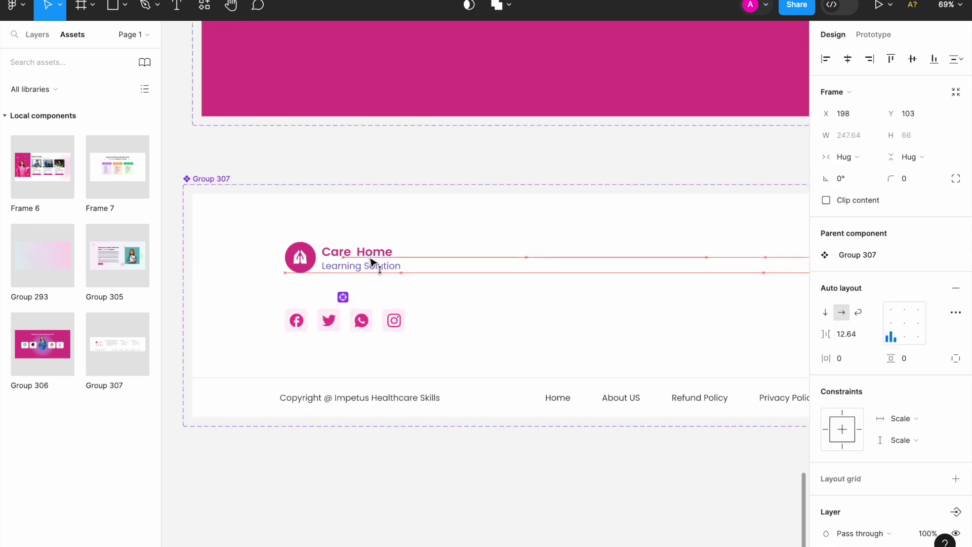
{"action": "scroll", "coordinate": [934, 456], "scroll_direction": "down", "scroll_amount": 3}
{"action": "left_click", "coordinate": [929, 412]}
{"action": "type", "text": "0"}
{"action": "key", "text": "Return"}
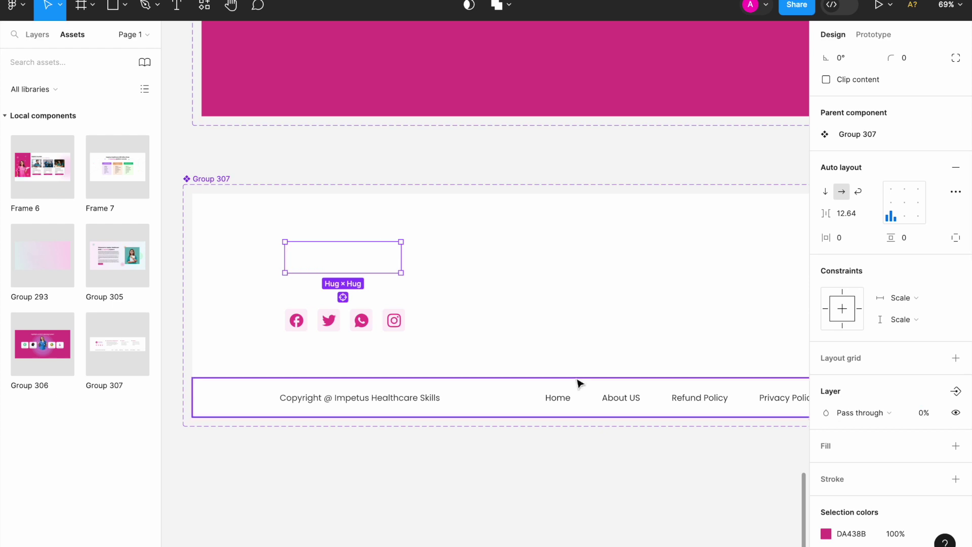
- Lower the social icons row slightly and set its layer opacity to 0%
{"action": "left_click", "coordinate": [398, 328]}
{"action": "double_click", "coordinate": [304, 324]}
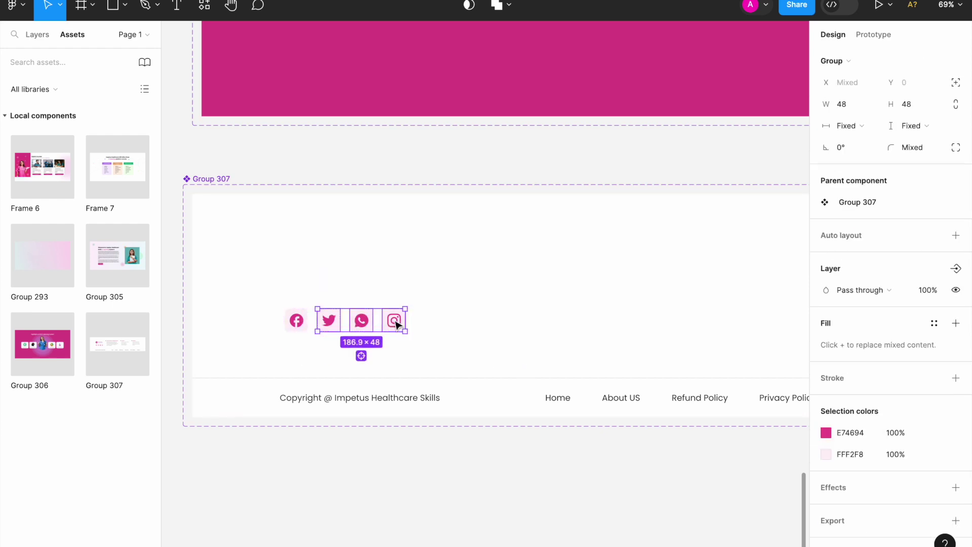
{"action": "key", "text": "ctrl+a"}
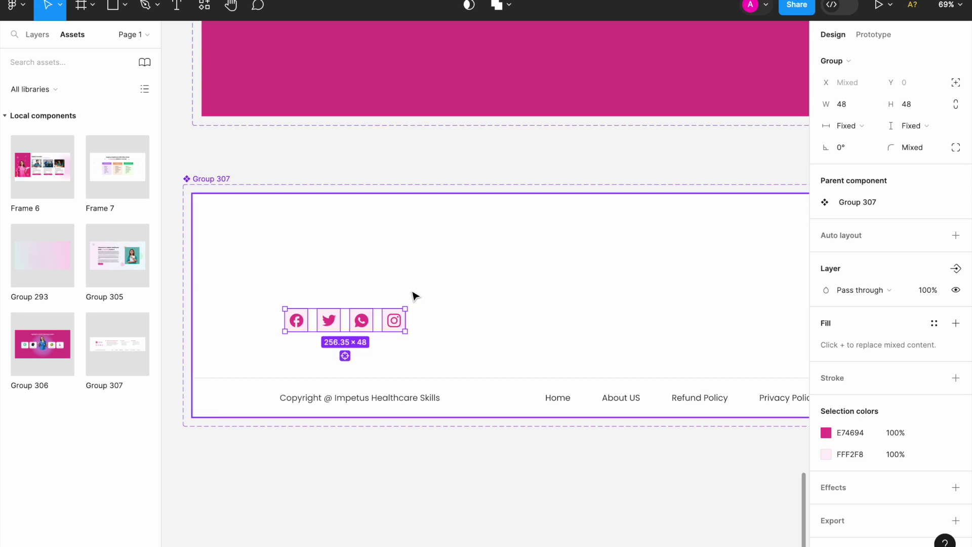
{"action": "left_click", "coordinate": [362, 320]}
{"action": "double_click", "coordinate": [363, 320]}
{"action": "left_click_drag", "start_coordinate": [364, 322], "coordinate": [368, 345]}
{"action": "left_click", "coordinate": [934, 502]}
{"action": "type", "text": "0"}
{"action": "key", "text": "Return"}
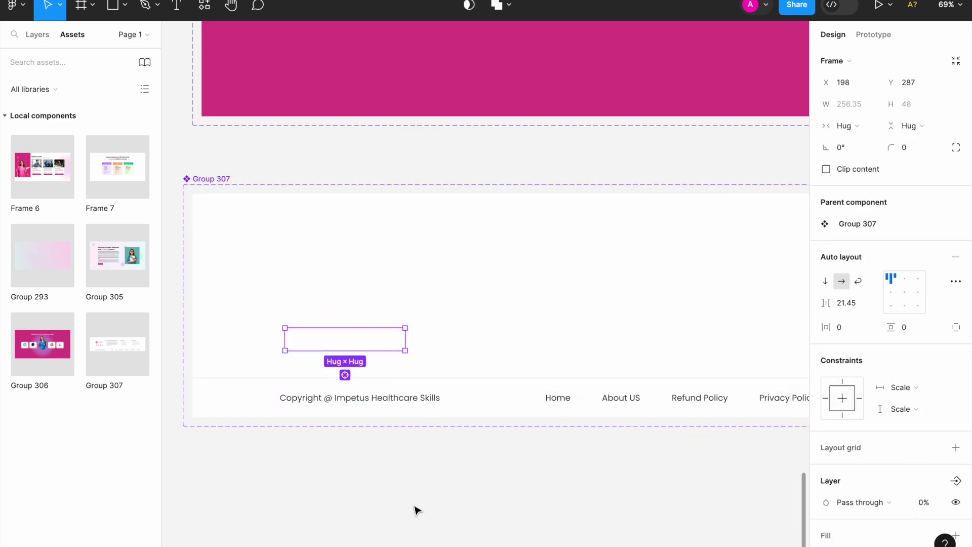
- Check the Group 307 footer frame and its copyright and links bar, then deselect
{"action": "left_click", "coordinate": [382, 349]}
{"action": "scroll", "coordinate": [337, 380], "scroll_direction": "up", "scroll_amount": 2}
{"action": "left_click", "coordinate": [400, 378]}
{"action": "scroll", "coordinate": [405, 380], "scroll_direction": "down", "scroll_amount": 2}
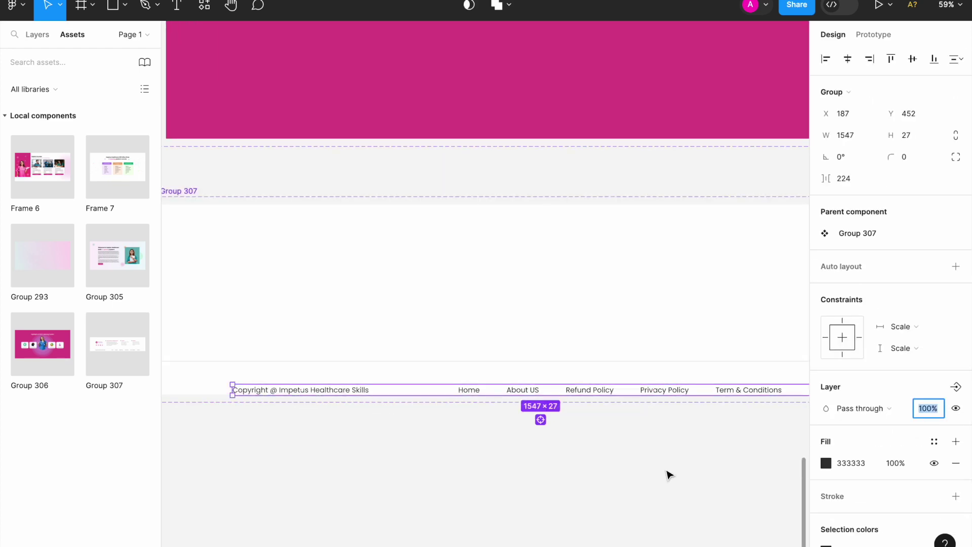
{"action": "left_click", "coordinate": [572, 465]}
- Add a Mouse enter interaction changing the first footer variant to Variant2
{"action": "scroll", "coordinate": [473, 461], "scroll_direction": "down", "scroll_amount": 5}
{"action": "scroll", "coordinate": [430, 404], "scroll_direction": "down", "scroll_amount": 2}
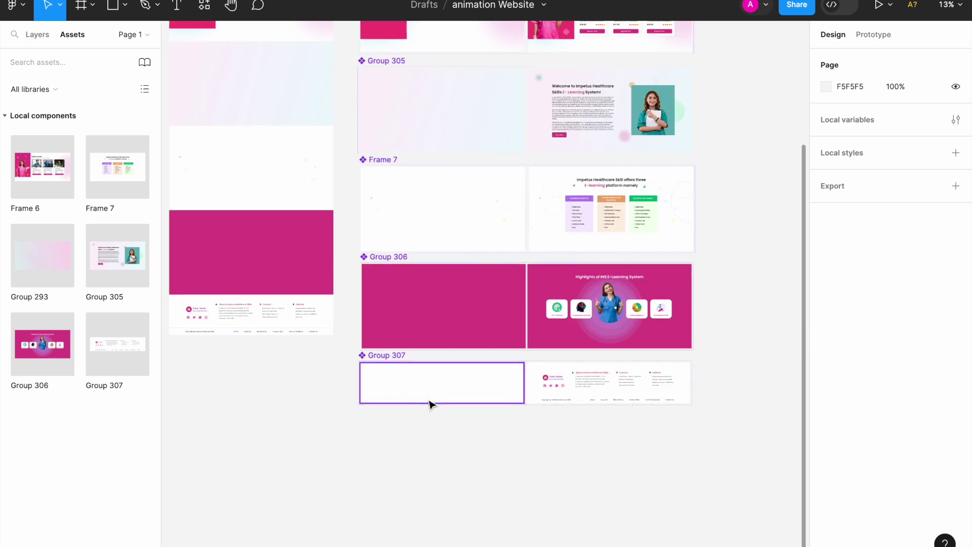
{"action": "left_click", "coordinate": [346, 346]}
{"action": "left_click", "coordinate": [874, 34]}
{"action": "scroll", "coordinate": [491, 367], "scroll_direction": "up", "scroll_amount": 4}
{"action": "scroll", "coordinate": [490, 366], "scroll_direction": "up", "scroll_amount": 3}
{"action": "left_click", "coordinate": [481, 371]}
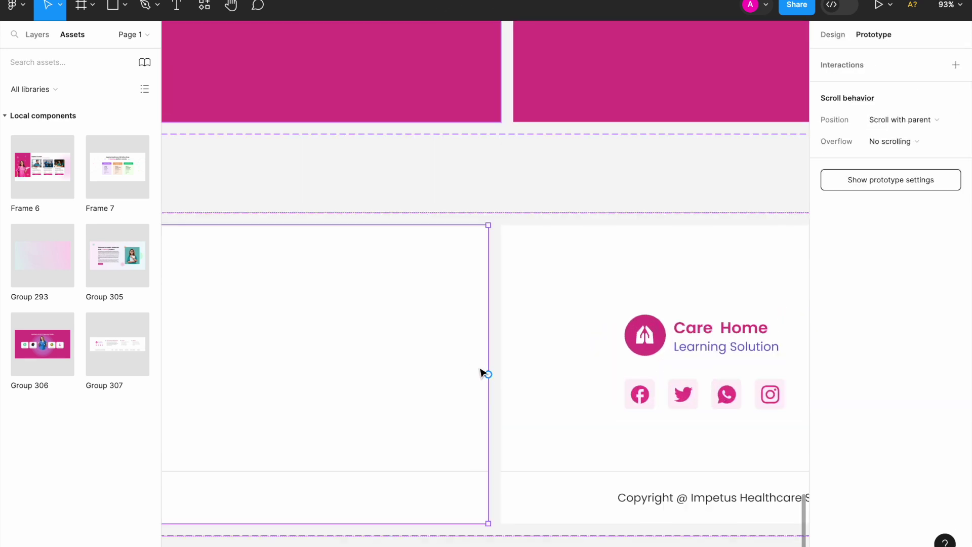
{"action": "left_click_drag", "start_coordinate": [487, 374], "coordinate": [547, 381]}
{"action": "left_click", "coordinate": [459, 413]}
{"action": "left_click", "coordinate": [460, 518]}
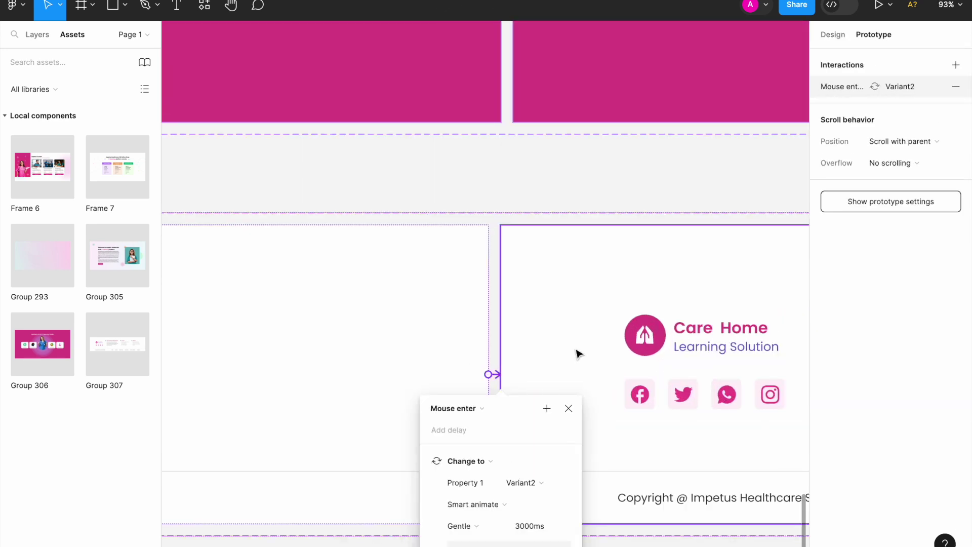
{"action": "scroll", "coordinate": [578, 351], "scroll_direction": "down", "scroll_amount": 3}
{"action": "left_click", "coordinate": [651, 455]}
- Place the Group 307 footer component into the website page's footer area
{"action": "scroll", "coordinate": [552, 423], "scroll_direction": "down", "scroll_amount": 5}
{"action": "scroll", "coordinate": [551, 428], "scroll_direction": "down", "scroll_amount": 3}
{"action": "scroll", "coordinate": [538, 267], "scroll_direction": "up", "scroll_amount": 3}
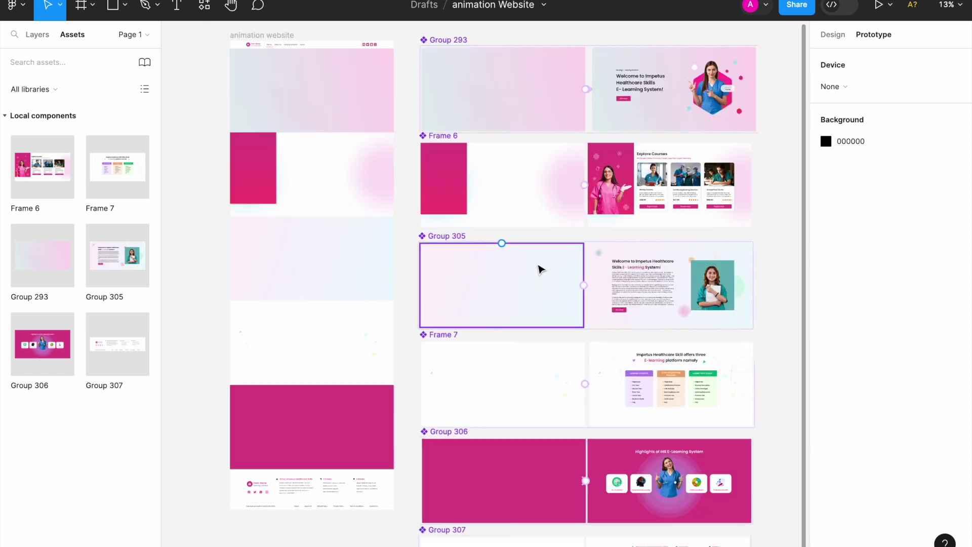
{"action": "scroll", "coordinate": [356, 288], "scroll_direction": "up", "scroll_amount": 1}
{"action": "scroll", "coordinate": [522, 278], "scroll_direction": "down", "scroll_amount": 3}
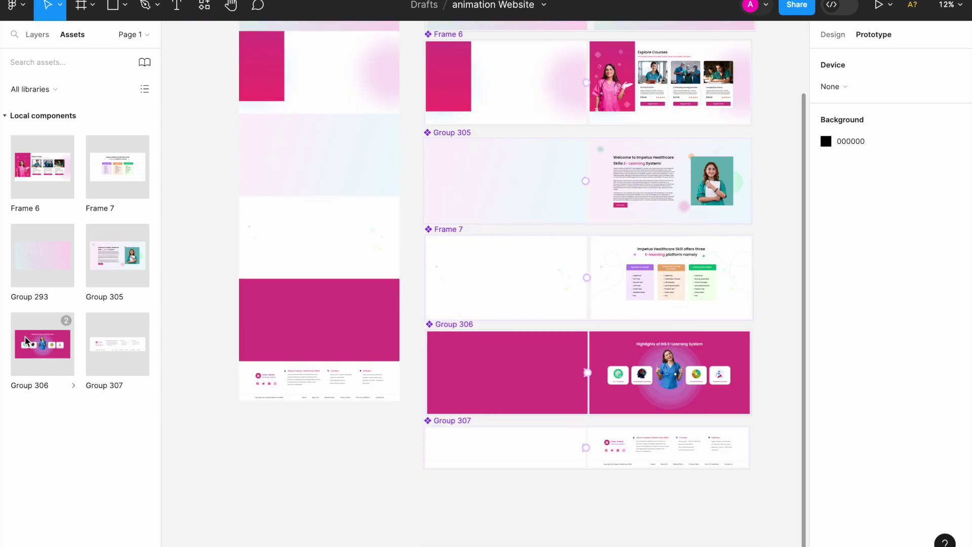
{"action": "left_click_drag", "start_coordinate": [287, 479], "coordinate": [283, 387]}
{"action": "right_click", "coordinate": [289, 387]}
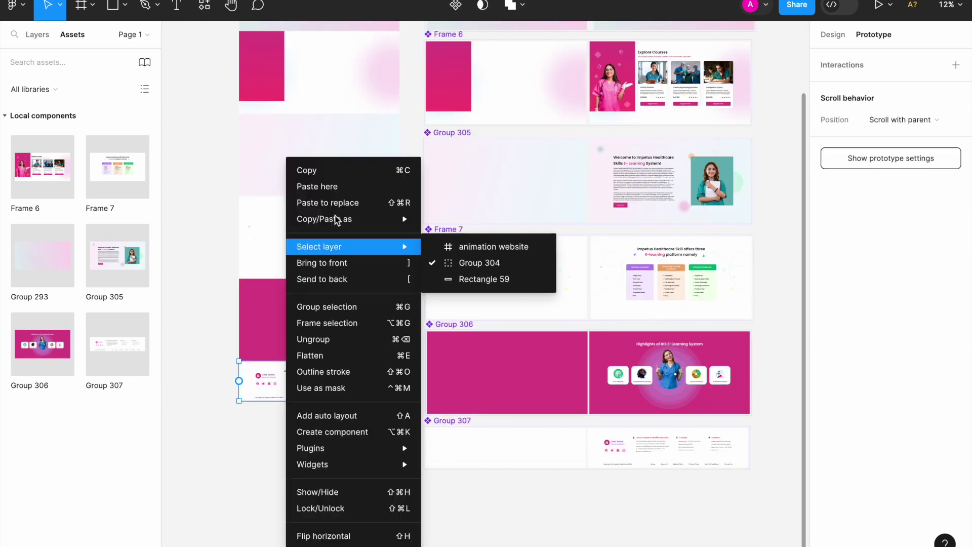
{"action": "key", "text": "Escape"}
{"action": "left_click", "coordinate": [833, 34]}
{"action": "left_click", "coordinate": [341, 489]}
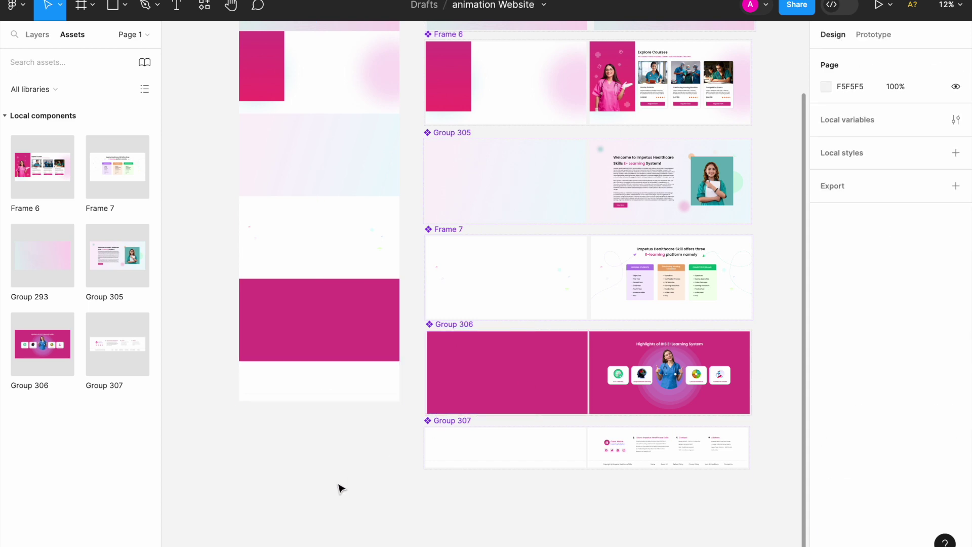
- Launch the prototype preview of the animation website frame
{"action": "scroll", "coordinate": [341, 488], "scroll_direction": "down", "scroll_amount": 3, "text": "ctrl"}
{"action": "left_click", "coordinate": [306, 217]}
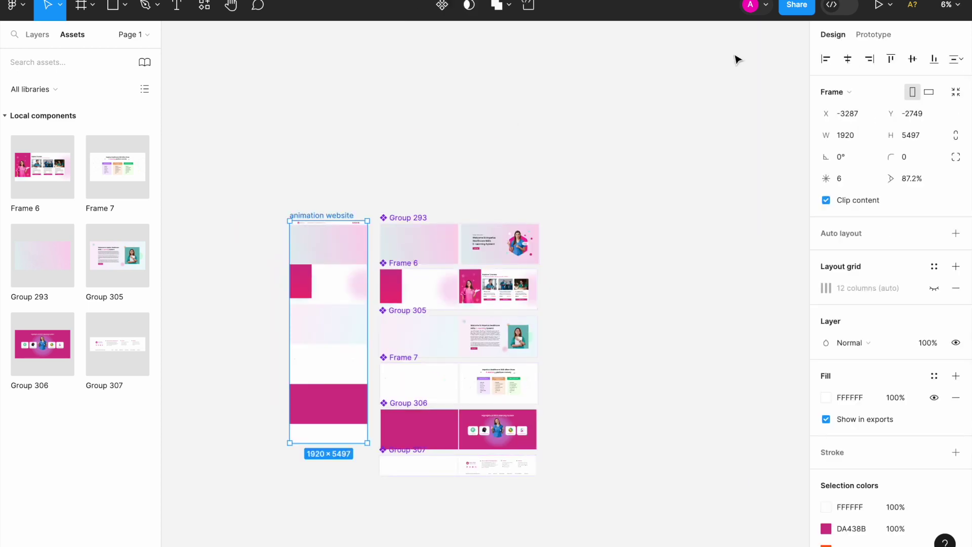
{"action": "left_click", "coordinate": [880, 6]}
{"action": "key", "text": "Escape"}
{"action": "left_click", "coordinate": [343, 187]}
{"action": "left_click", "coordinate": [308, 217]}
{"action": "left_click", "coordinate": [880, 6]}
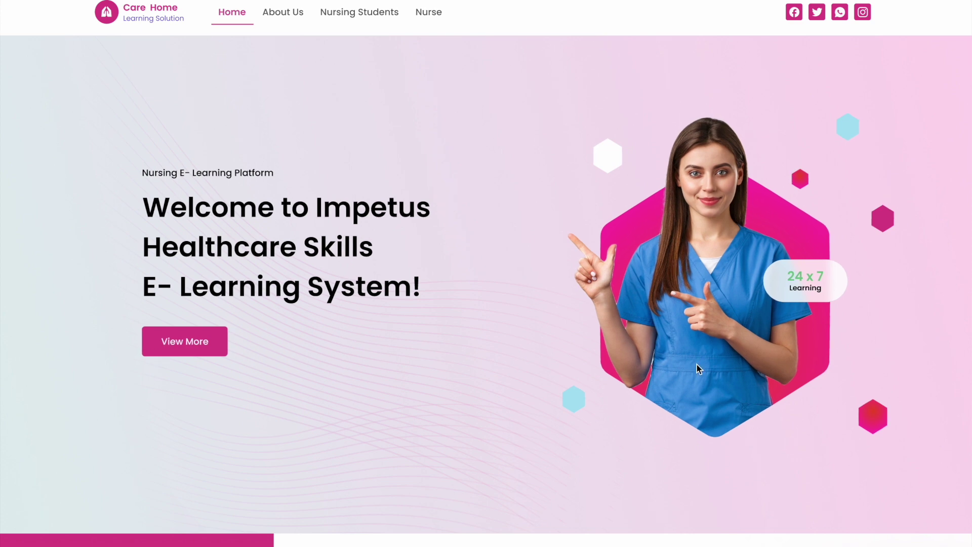
- Scroll the preview from the hero down to the footer's fading About, Contact and Address columns
{"action": "scroll", "coordinate": [746, 477], "scroll_direction": "down", "scroll_amount": 9}
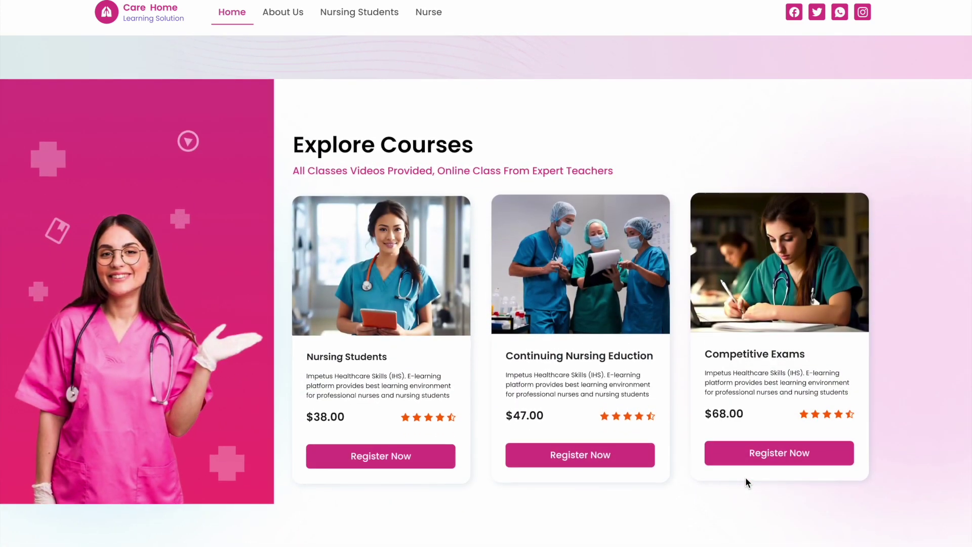
{"action": "scroll", "coordinate": [746, 479], "scroll_direction": "down", "scroll_amount": 3}
{"action": "scroll", "coordinate": [745, 478], "scroll_direction": "down", "scroll_amount": 3}
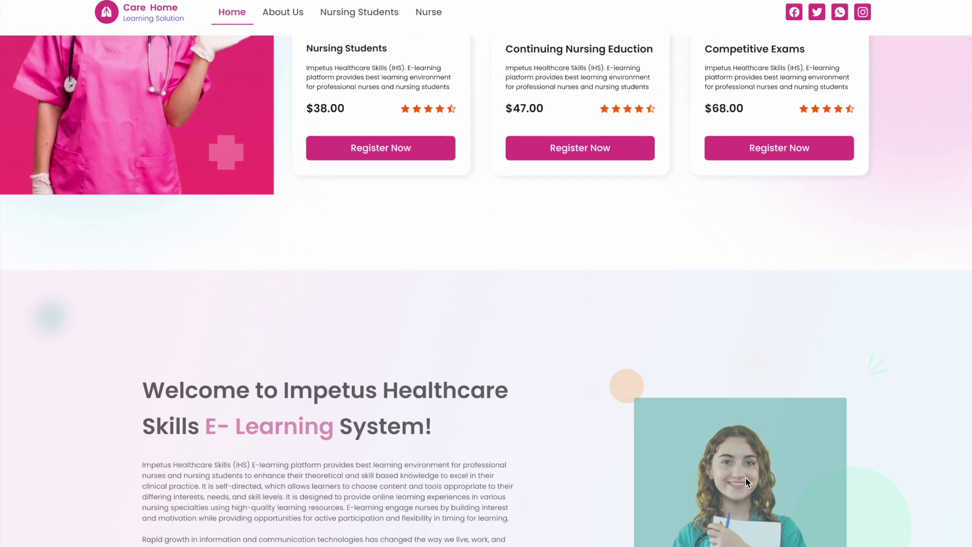
{"action": "scroll", "coordinate": [746, 478], "scroll_direction": "down", "scroll_amount": 2}
{"action": "scroll", "coordinate": [745, 477], "scroll_direction": "down", "scroll_amount": 1}
{"action": "scroll", "coordinate": [746, 477], "scroll_direction": "down", "scroll_amount": 6}
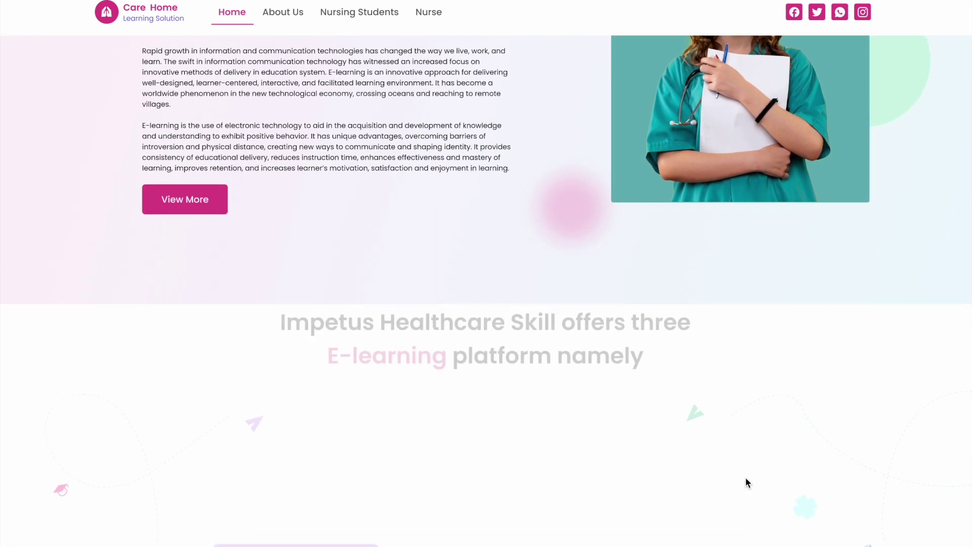
{"action": "scroll", "coordinate": [746, 477], "scroll_direction": "down", "scroll_amount": 3}
{"action": "scroll", "coordinate": [745, 478], "scroll_direction": "down", "scroll_amount": 1}
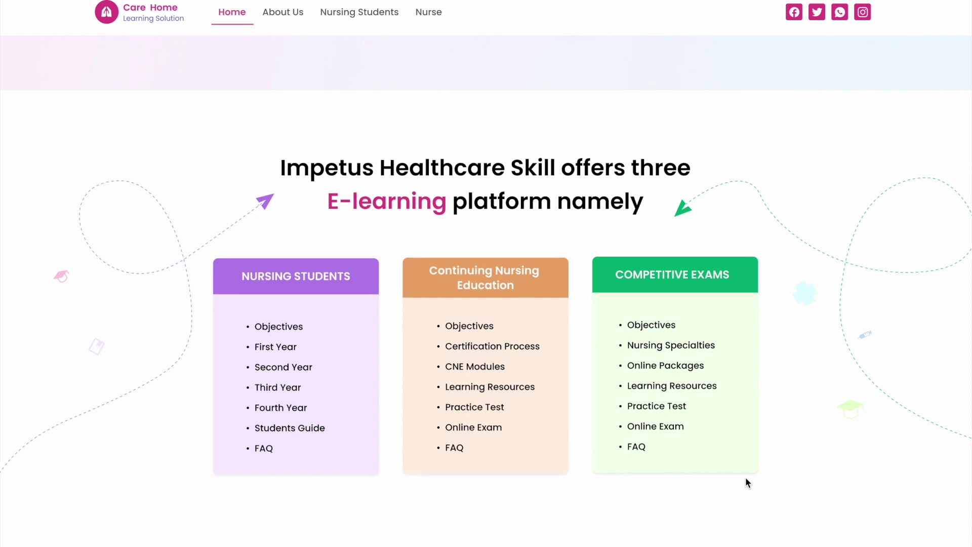
{"action": "scroll", "coordinate": [745, 477], "scroll_direction": "down", "scroll_amount": 5}
{"action": "scroll", "coordinate": [746, 477], "scroll_direction": "down", "scroll_amount": 5}
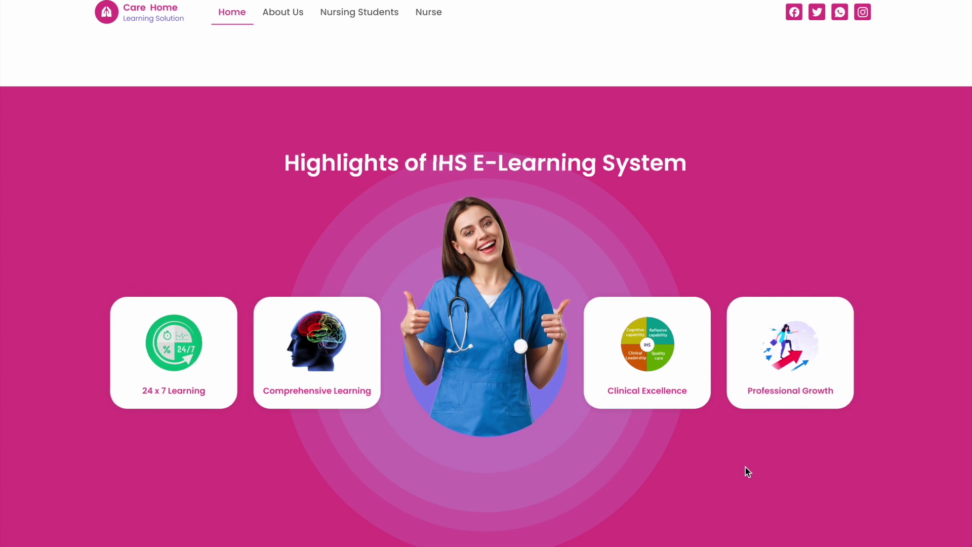
{"action": "scroll", "coordinate": [746, 467], "scroll_direction": "down", "scroll_amount": 1}
{"action": "scroll", "coordinate": [745, 467], "scroll_direction": "down", "scroll_amount": 2}
{"action": "scroll", "coordinate": [746, 467], "scroll_direction": "down", "scroll_amount": 2}
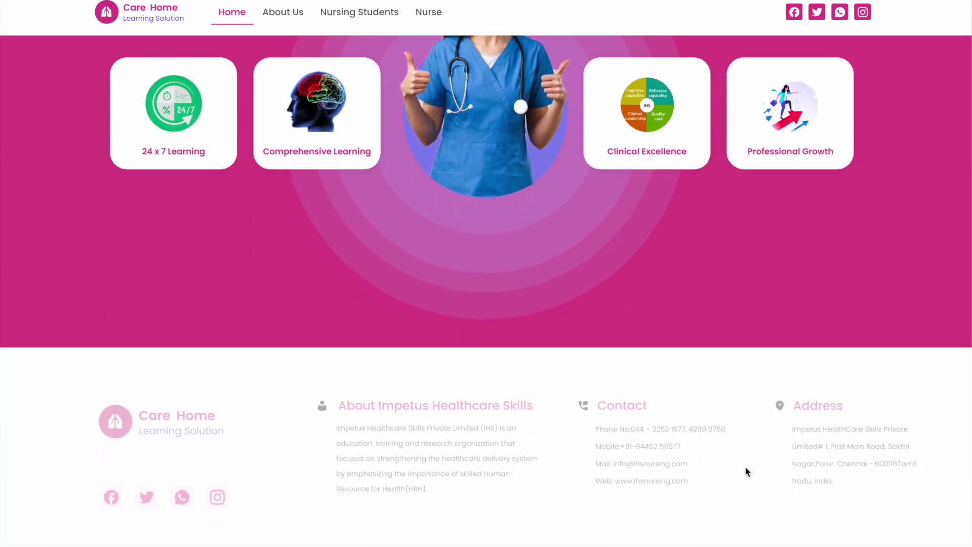